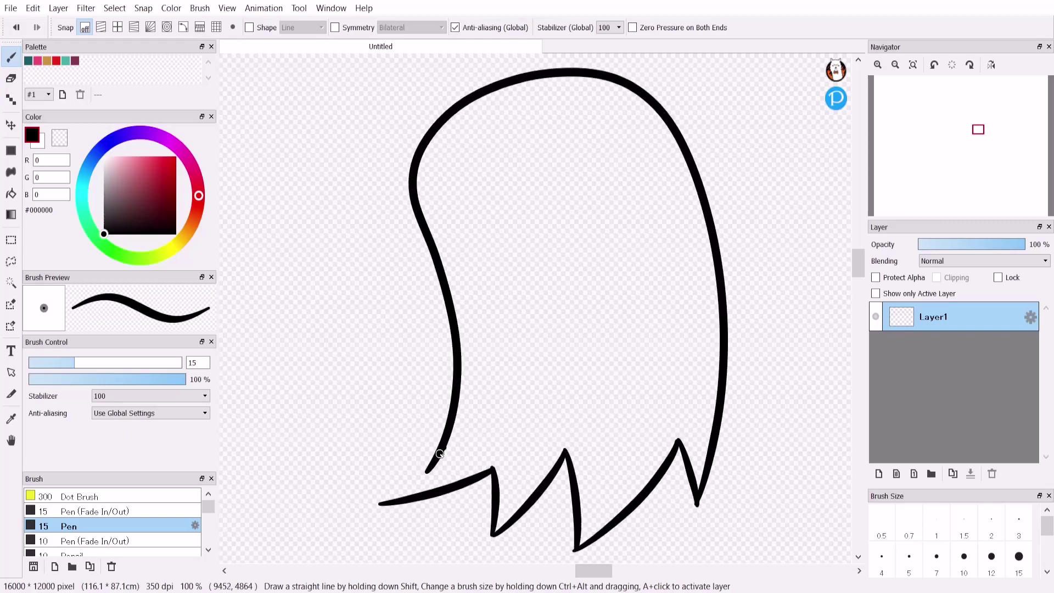
- Close the large ghost's outline at its pointed lower-left corner and trim the tip with the transparent color
{"action": "left_click", "coordinate": [60, 137]}
{"action": "scroll", "coordinate": [568, 437], "scroll_direction": "down", "scroll_amount": 3}
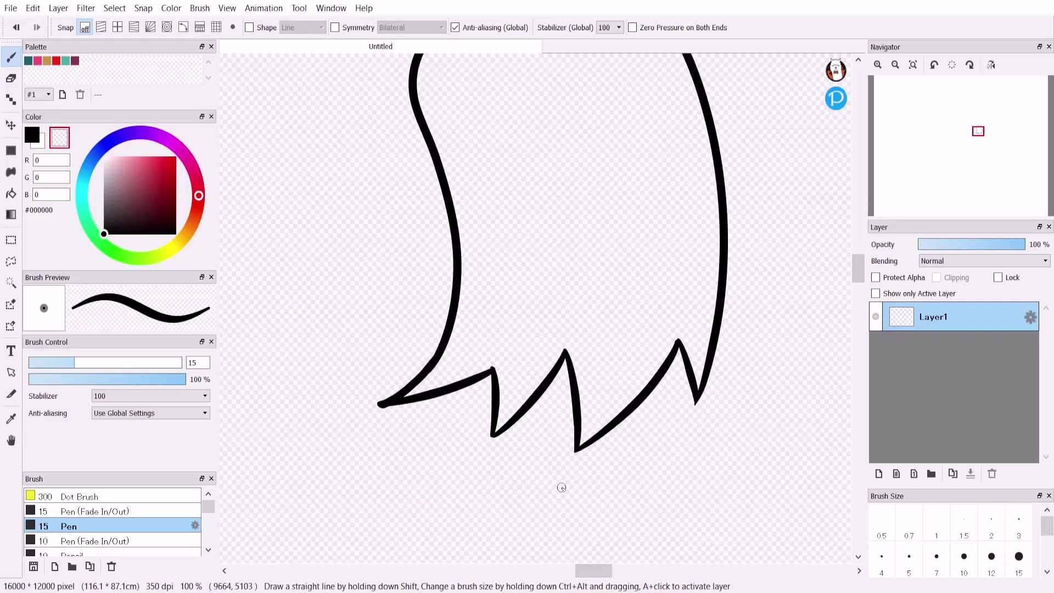
{"action": "scroll", "coordinate": [416, 369], "scroll_direction": "up", "scroll_amount": 2}
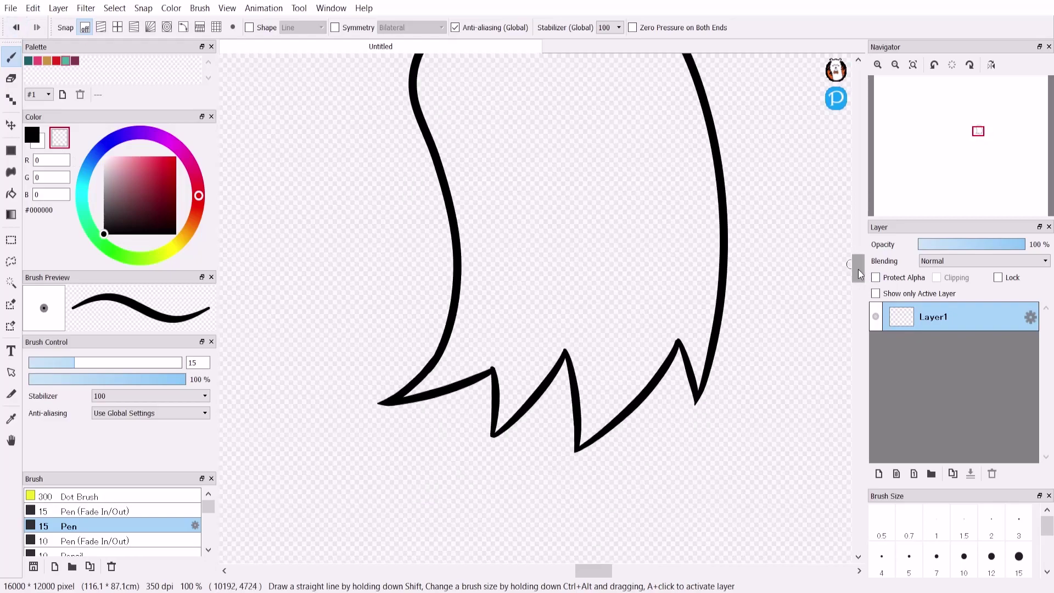
- Draw the ghost's angry eyes in black with slanted brow lines, open curved eye outlines and a narrow pupil
{"action": "left_click", "coordinate": [36, 136]}
{"action": "left_click_drag", "start_coordinate": [470, 219], "coordinate": [542, 328]}
{"action": "key", "text": "ctrl+z"}
{"action": "key", "text": "ctrl+z"}
{"action": "key", "text": "ctrl+z"}
{"action": "left_click_drag", "start_coordinate": [464, 198], "coordinate": [554, 247]}
{"action": "left_click_drag", "start_coordinate": [643, 133], "coordinate": [585, 235]}
{"action": "left_click_drag", "start_coordinate": [473, 202], "coordinate": [562, 287]}
{"action": "mouse_move", "coordinate": [639, 146]}
{"action": "left_mouse_down"}
{"action": "mouse_move", "coordinate": [651, 193]}
{"action": "mouse_move", "coordinate": [600, 270]}
{"action": "left_mouse_up"}
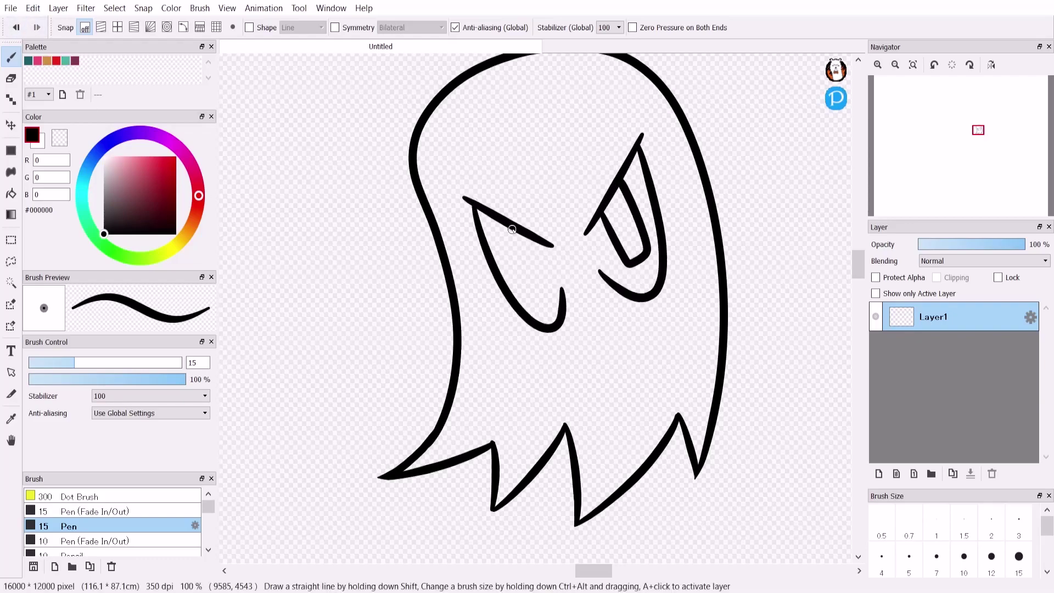
- Finish the angry eyes with brow creases and pupils, and shift the selected eyes slightly to the left
{"action": "left_click_drag", "start_coordinate": [580, 204], "coordinate": [581, 232]}
{"action": "key", "text": "l"}
{"action": "mouse_move", "coordinate": [593, 86]}
{"action": "left_mouse_down"}
{"action": "mouse_move", "coordinate": [483, 318]}
{"action": "mouse_move", "coordinate": [596, 88]}
{"action": "left_mouse_up"}
{"action": "key", "text": "v"}
{"action": "mouse_move", "coordinate": [613, 287]}
{"action": "left_mouse_down"}
{"action": "mouse_move", "coordinate": [631, 271]}
{"action": "mouse_move", "coordinate": [595, 281]}
{"action": "left_mouse_up"}
{"action": "key", "text": "l"}
{"action": "key", "text": "ctrl+d"}
- Draw a wavy, crooked mouth below the angry eyes with the 15 px Pen (Fade In/Out) brush
{"action": "key", "text": "b"}
{"action": "left_click", "coordinate": [98, 511]}
{"action": "left_click_drag", "start_coordinate": [511, 360], "coordinate": [685, 314]}
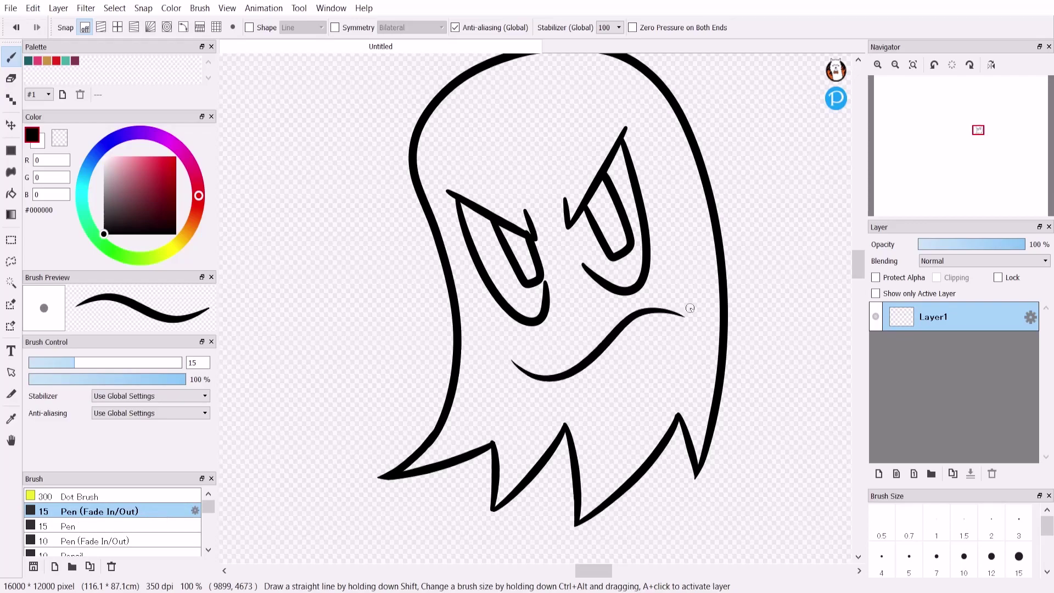
- Draw a clenched hand with its thumb against the left side of the angry ghost using the 15 px Pen
{"action": "left_click", "coordinate": [69, 526]}
{"action": "scroll", "coordinate": [514, 212], "scroll_direction": "left", "scroll_amount": 3}
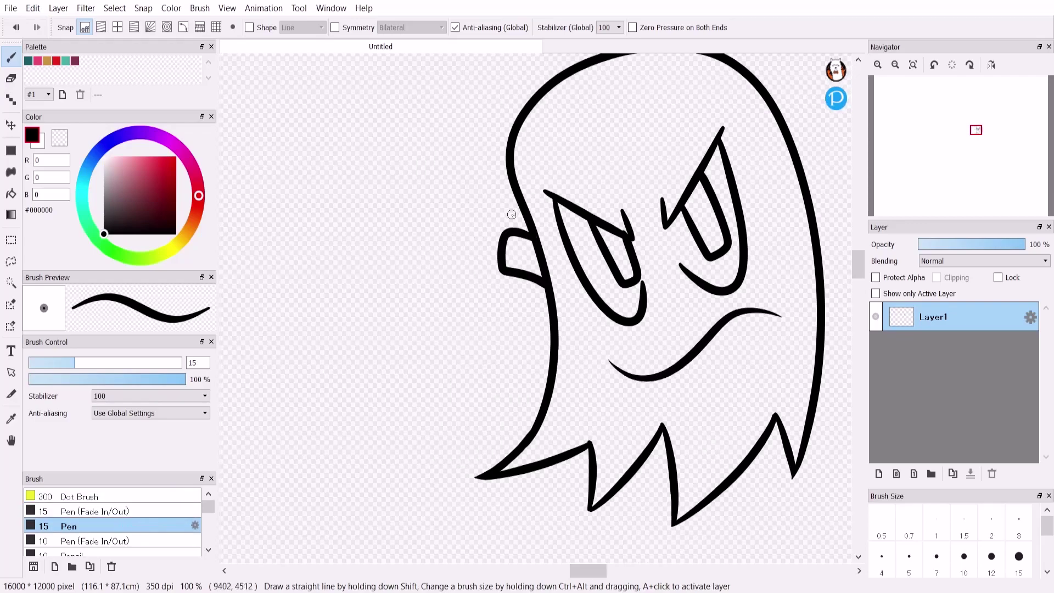
{"action": "mouse_move", "coordinate": [419, 297]}
{"action": "left_mouse_down"}
{"action": "mouse_move", "coordinate": [432, 196]}
{"action": "mouse_move", "coordinate": [491, 193]}
{"action": "left_mouse_up"}
- Draw the angry ghost's right hand on a new layer and move it clear of the body
{"action": "scroll", "coordinate": [654, 319], "scroll_direction": "right", "scroll_amount": 5}
{"action": "scroll", "coordinate": [654, 319], "scroll_direction": "up", "scroll_amount": 3}
{"action": "key", "text": "ctrl+shift+n"}
{"action": "mouse_move", "coordinate": [622, 338]}
{"action": "left_mouse_down"}
{"action": "mouse_move", "coordinate": [682, 426]}
{"action": "mouse_move", "coordinate": [691, 282]}
{"action": "mouse_move", "coordinate": [616, 313]}
{"action": "mouse_move", "coordinate": [629, 301]}
{"action": "mouse_move", "coordinate": [641, 323]}
{"action": "left_mouse_up"}
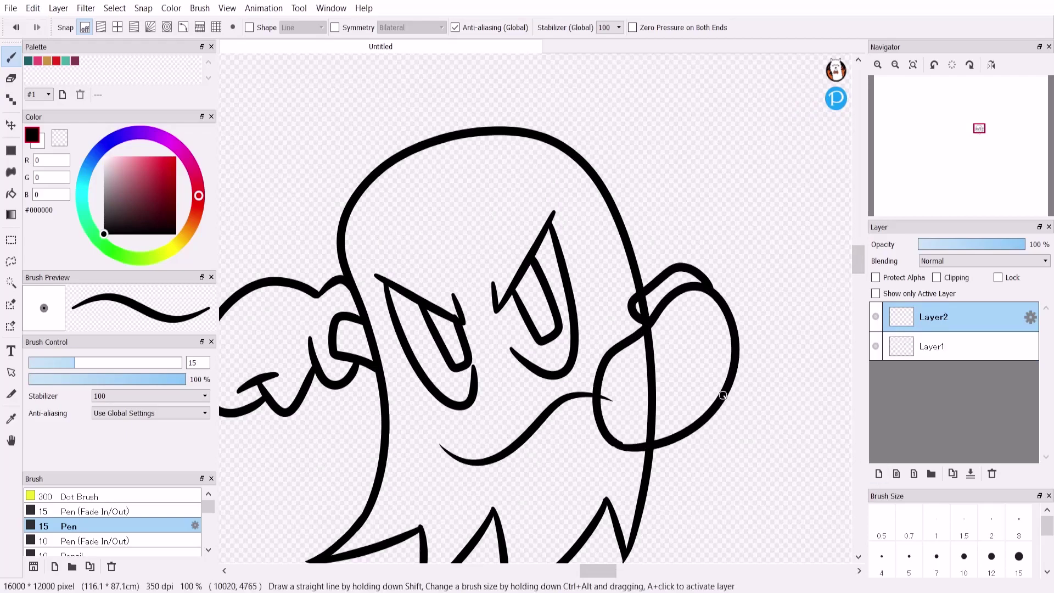
{"action": "key", "text": "v"}
{"action": "left_click_drag", "start_coordinate": [662, 444], "coordinate": [748, 336]}
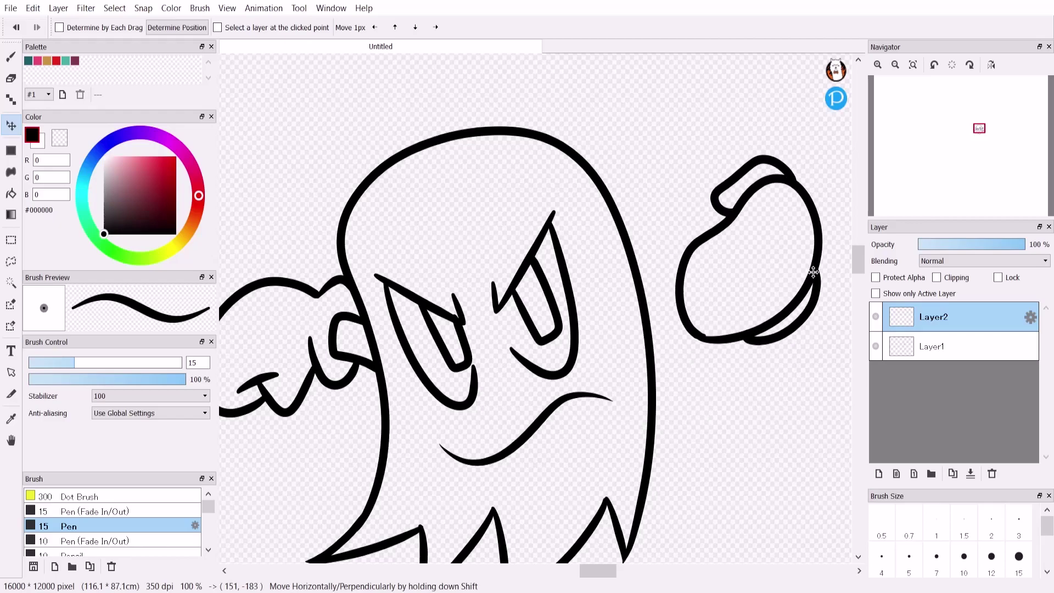
- Lasso the angry ghost's face on Layer1 and move it slightly to the left
{"action": "left_click", "coordinate": [933, 346]}
{"action": "key", "text": "l"}
{"action": "mouse_move", "coordinate": [417, 209]}
{"action": "left_mouse_down"}
{"action": "mouse_move", "coordinate": [615, 385]}
{"action": "mouse_move", "coordinate": [420, 212]}
{"action": "left_mouse_up"}
{"action": "key", "text": "v"}
{"action": "left_click_drag", "start_coordinate": [521, 302], "coordinate": [510, 303]}
{"action": "key", "text": "ctrl+d"}
- Move the right hand back so it overlaps the right edge of the angry ghost's body
{"action": "key", "text": "l"}
{"action": "key", "text": "v"}
{"action": "mouse_move", "coordinate": [695, 281]}
{"action": "left_mouse_down"}
{"action": "mouse_move", "coordinate": [670, 380]}
{"action": "mouse_move", "coordinate": [650, 349]}
{"action": "mouse_move", "coordinate": [668, 417]}
{"action": "mouse_move", "coordinate": [631, 403]}
{"action": "left_mouse_up"}
- Erase the body outline inside the right hand on Layer1 and merge the hand layer down
{"action": "key", "text": "b"}
{"action": "left_click", "coordinate": [947, 354]}
{"action": "left_click", "coordinate": [932, 316]}
{"action": "left_click", "coordinate": [652, 385]}
{"action": "key", "text": "x"}
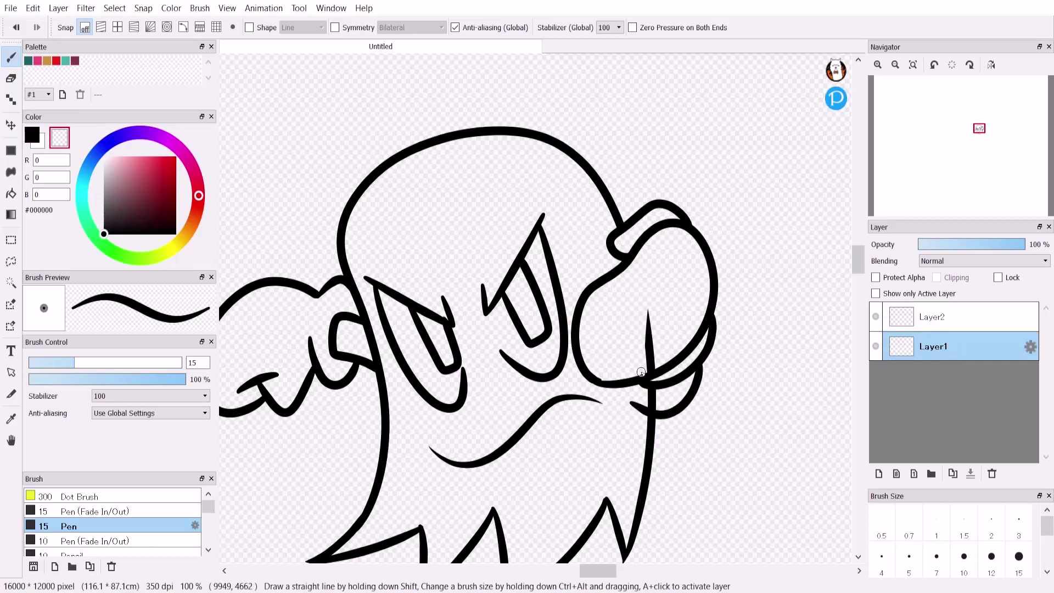
{"action": "left_click_drag", "start_coordinate": [858, 259], "coordinate": [858, 262]}
{"action": "left_click_drag", "start_coordinate": [599, 571], "coordinate": [592, 571]}
{"action": "left_click", "coordinate": [970, 473]}
- Draw a second ghost below the first, with a jagged hem, tall curved eye outlines and rectangular pupils
{"action": "left_click_drag", "start_coordinate": [858, 259], "coordinate": [857, 282]}
{"action": "mouse_move", "coordinate": [437, 503]}
{"action": "left_mouse_down"}
{"action": "mouse_move", "coordinate": [386, 406]}
{"action": "mouse_move", "coordinate": [593, 376]}
{"action": "mouse_move", "coordinate": [564, 446]}
{"action": "mouse_move", "coordinate": [519, 498]}
{"action": "left_mouse_up"}
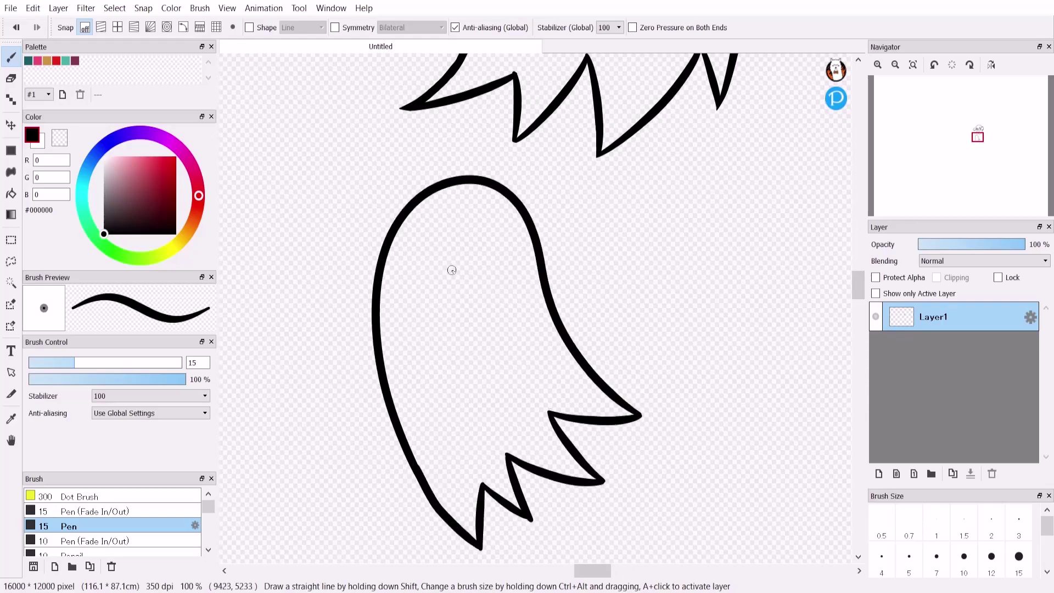
{"action": "left_click_drag", "start_coordinate": [457, 272], "coordinate": [442, 371]}
{"action": "key", "text": "ctrl+z"}
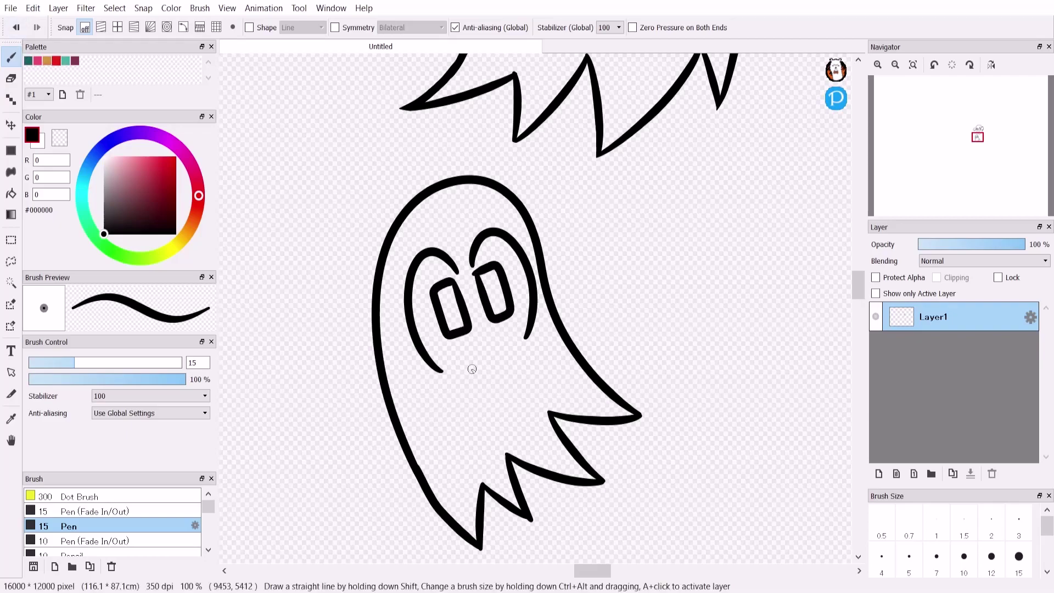
- Draw a wide open smile with a cheek crease on the second ghost
{"action": "mouse_move", "coordinate": [520, 358]}
{"action": "left_mouse_down"}
{"action": "mouse_move", "coordinate": [502, 417]}
{"action": "mouse_move", "coordinate": [521, 362]}
{"action": "left_mouse_up"}
{"action": "key", "text": "ctrl+z"}
{"action": "key", "text": "Up"}
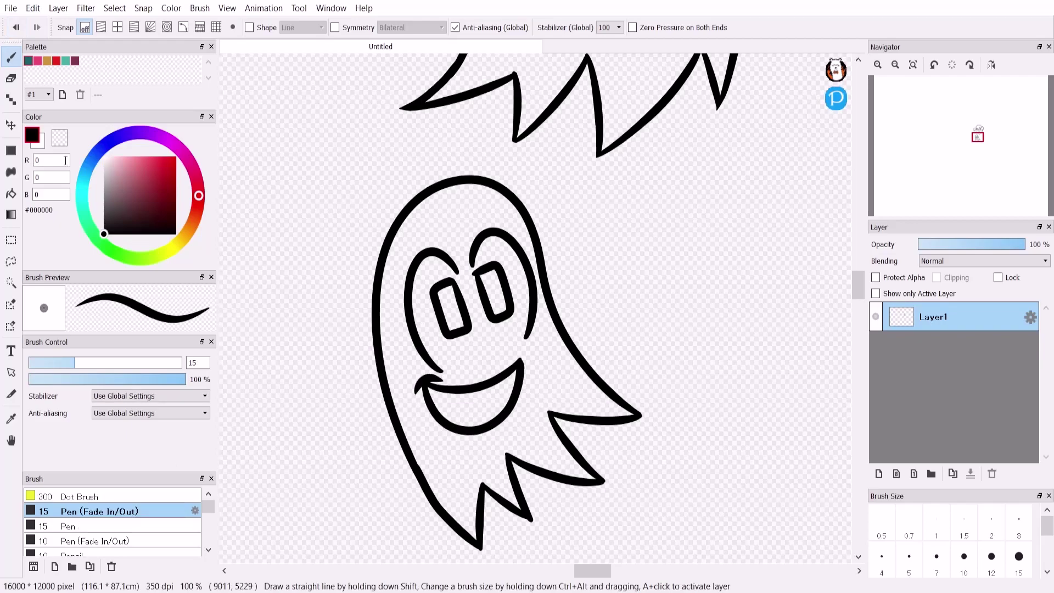
{"action": "key", "text": "Down"}
- Draw a raised, waving hand at the right side of the smiling ghost with the 15 px Pen
{"action": "mouse_move", "coordinate": [858, 285]}
{"action": "left_mouse_down"}
{"action": "mouse_move", "coordinate": [861, 275]}
{"action": "mouse_move", "coordinate": [857, 283]}
{"action": "left_mouse_up"}
{"action": "key", "text": "ctrl+z"}
{"action": "mouse_move", "coordinate": [573, 253]}
{"action": "left_mouse_down"}
{"action": "mouse_move", "coordinate": [662, 253]}
{"action": "mouse_move", "coordinate": [585, 293]}
{"action": "mouse_move", "coordinate": [579, 322]}
{"action": "left_mouse_up"}
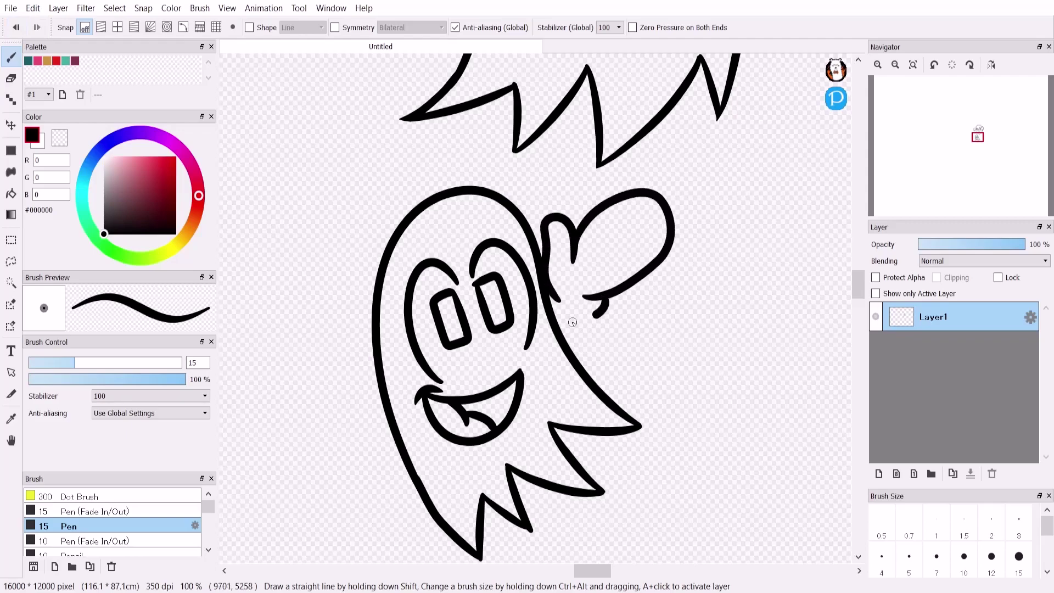
{"action": "scroll", "coordinate": [568, 333], "scroll_direction": "down", "scroll_amount": 2}
- Draw the smiling ghost's left hand on a new layer and nudge it into place over the body
{"action": "key", "text": "ctrl+shift+n"}
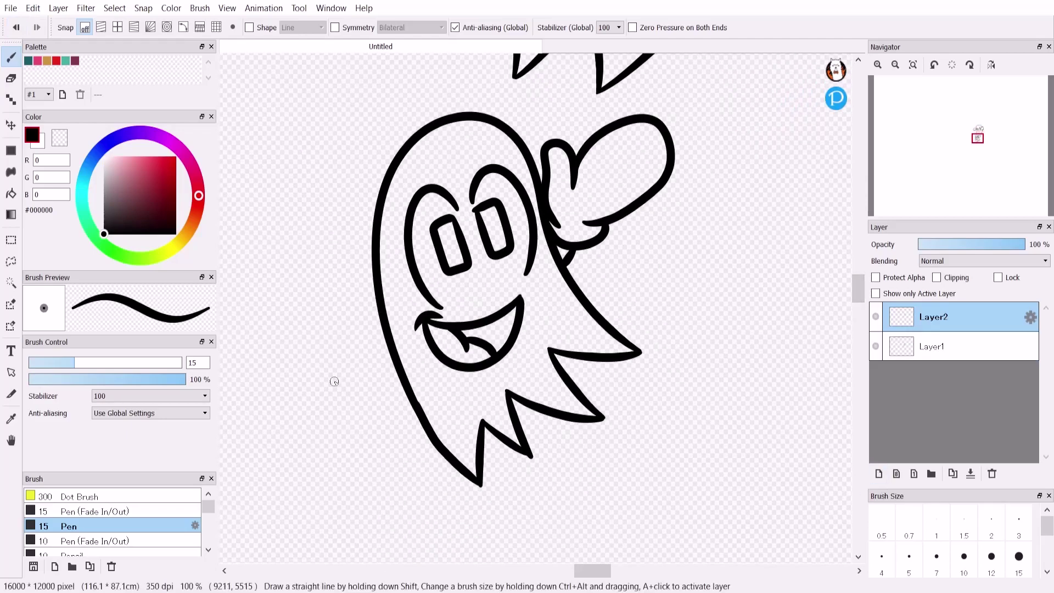
{"action": "mouse_move", "coordinate": [315, 347]}
{"action": "left_mouse_down"}
{"action": "mouse_move", "coordinate": [419, 339]}
{"action": "mouse_move", "coordinate": [367, 404]}
{"action": "left_mouse_up"}
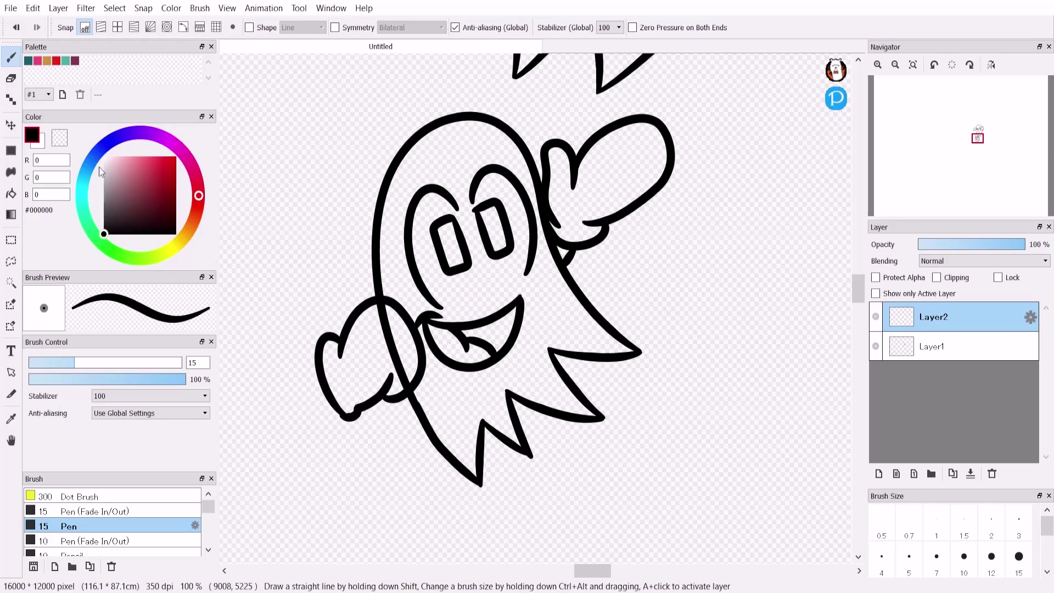
{"action": "key", "text": "v"}
{"action": "left_click_drag", "start_coordinate": [473, 311], "coordinate": [477, 317]}
- Clear the body outline inside the smiling ghost's left hand on Layer1 and merge the hand layer down
{"action": "key", "text": "g"}
{"action": "key", "text": "ctrl+e"}
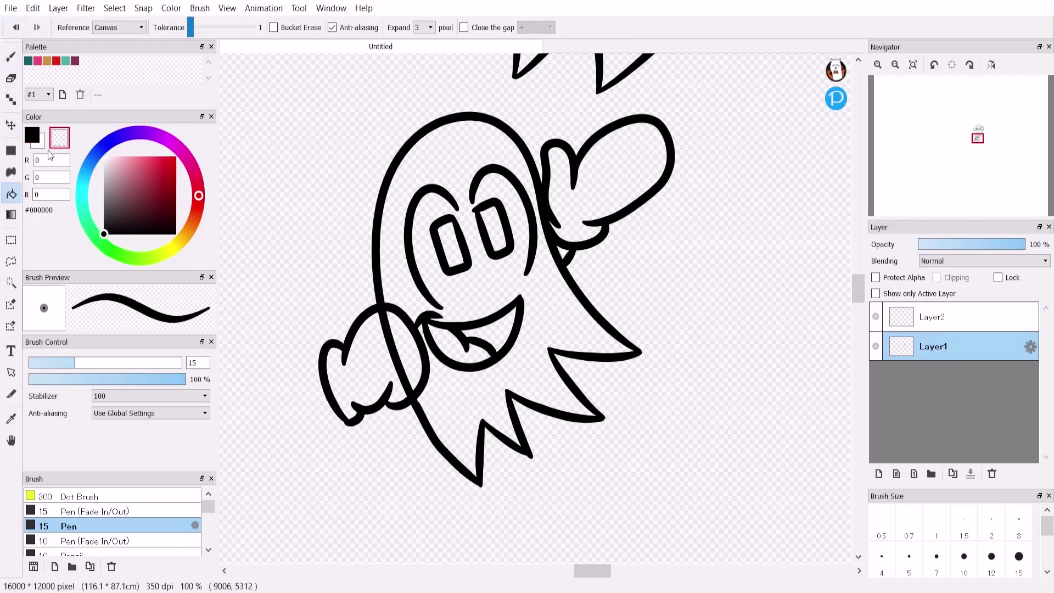
{"action": "key", "text": "x"}
{"action": "key", "text": "b"}
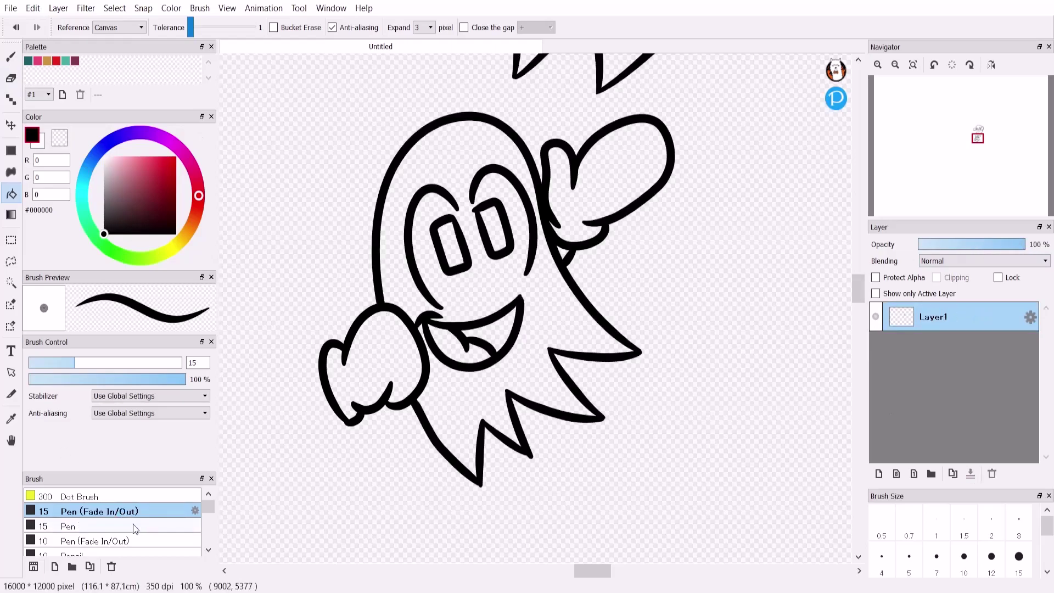
- Draw a third, leaning ghost outline with a jagged hem in the empty area left of the angry ghost
{"action": "scroll", "coordinate": [313, 400], "scroll_direction": "up", "scroll_amount": 5}
{"action": "mouse_move", "coordinate": [846, 276]}
{"action": "left_mouse_down"}
{"action": "mouse_move", "coordinate": [857, 266]}
{"action": "mouse_move", "coordinate": [856, 282]}
{"action": "left_mouse_up"}
{"action": "left_click_drag", "start_coordinate": [593, 571], "coordinate": [584, 575]}
{"action": "left_click", "coordinate": [878, 64]}
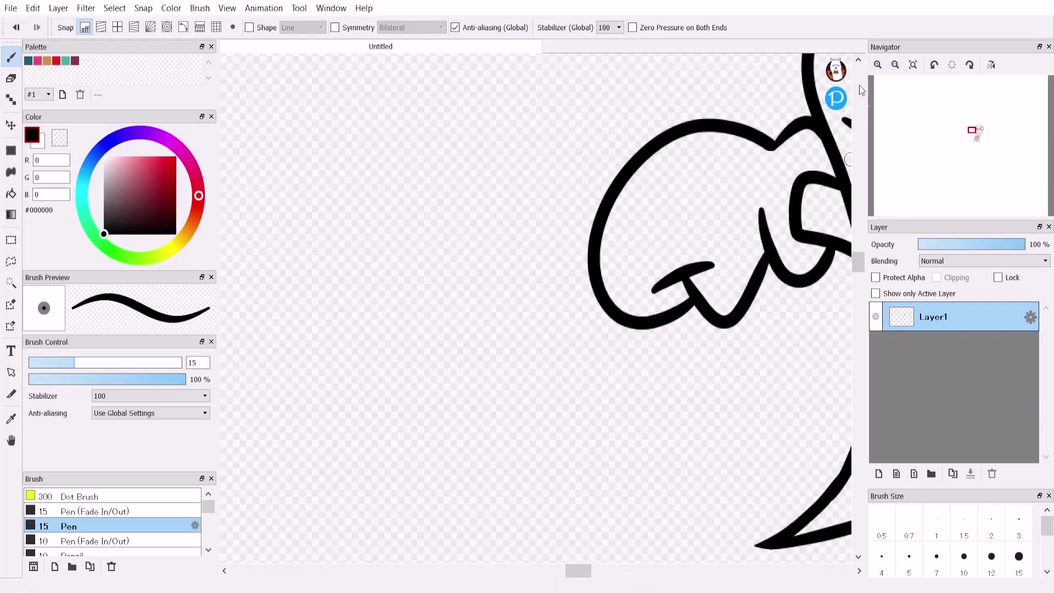
{"action": "scroll", "coordinate": [330, 384], "scroll_direction": "up", "scroll_amount": 2}
{"action": "mouse_move", "coordinate": [315, 469]}
{"action": "left_mouse_down"}
{"action": "mouse_move", "coordinate": [500, 263]}
{"action": "mouse_move", "coordinate": [465, 465]}
{"action": "mouse_move", "coordinate": [423, 554]}
{"action": "mouse_move", "coordinate": [395, 340]}
{"action": "mouse_move", "coordinate": [361, 375]}
{"action": "mouse_move", "coordinate": [315, 277]}
{"action": "mouse_move", "coordinate": [359, 375]}
{"action": "left_mouse_up"}
{"action": "scroll", "coordinate": [422, 554], "scroll_direction": "down", "scroll_amount": 3}
{"action": "key", "text": "ctrl+z"}
{"action": "left_click_drag", "start_coordinate": [859, 268], "coordinate": [859, 259]}
- Draw a closed, winking eye on the third ghost with the 15 px Pen (Fade In/Out) brush
{"action": "left_click", "coordinate": [99, 511]}
{"action": "left_click", "coordinate": [384, 291]}
{"action": "left_click_drag", "start_coordinate": [384, 291], "coordinate": [463, 267]}
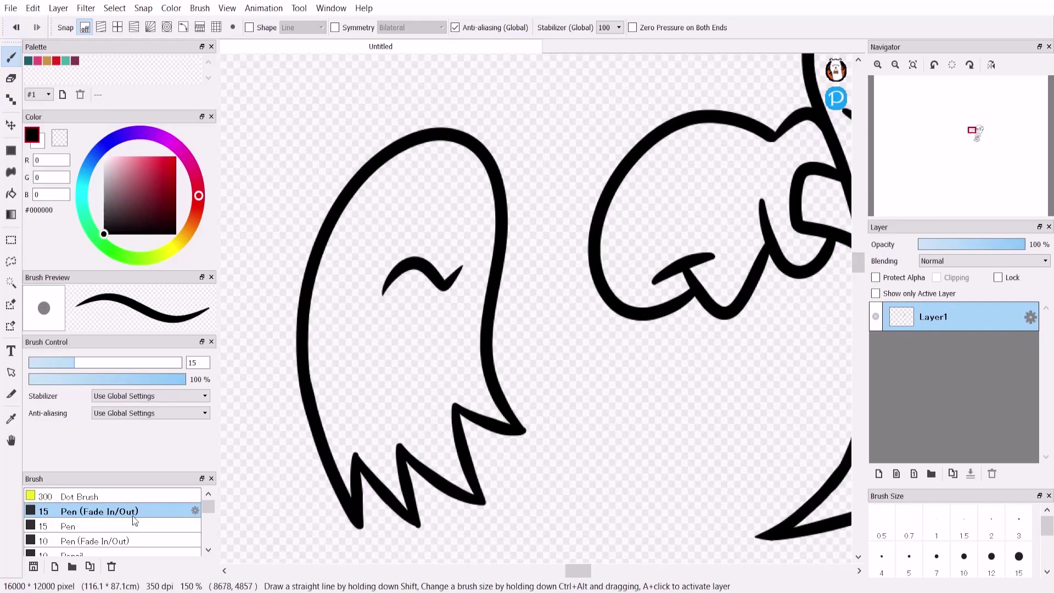
- Add an open eye with a rectangular pupil and a small curved smile to the winking ghost
{"action": "left_click", "coordinate": [68, 526]}
{"action": "left_click_drag", "start_coordinate": [379, 239], "coordinate": [335, 324]}
{"action": "left_click_drag", "start_coordinate": [364, 263], "coordinate": [358, 261]}
{"action": "key", "text": "ctrl+z"}
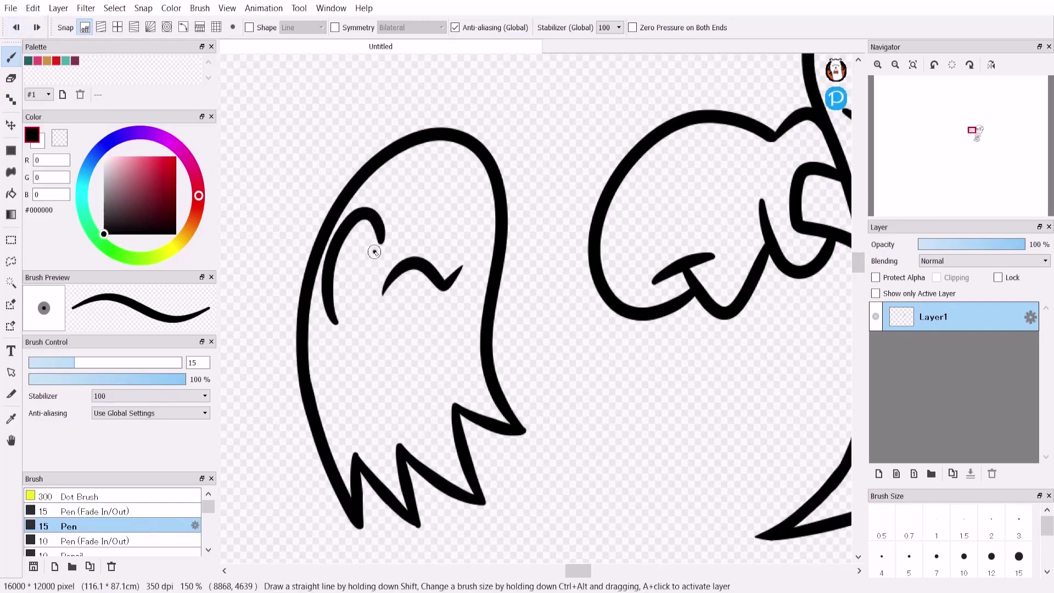
{"action": "key", "text": "ctrl+z"}
{"action": "key", "text": "ctrl+z"}
{"action": "key", "text": "ctrl+z"}
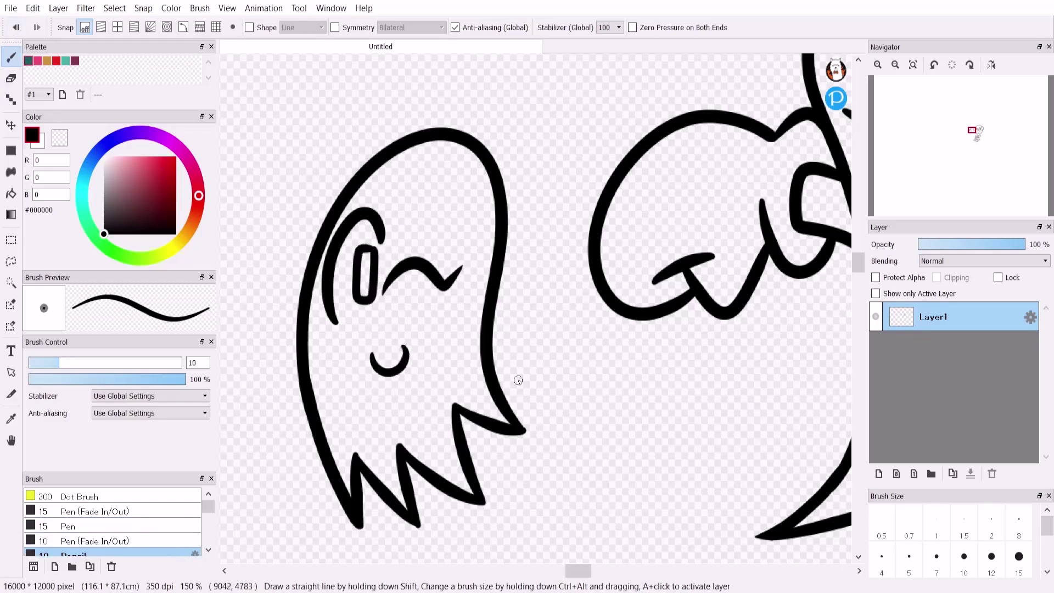
- Lasso the closed eye of the winking ghost and move it slightly to the right
{"action": "left_click", "coordinate": [11, 262]}
{"action": "left_click_drag", "start_coordinate": [422, 225], "coordinate": [420, 226]}
{"action": "left_click_drag", "start_coordinate": [422, 275], "coordinate": [435, 272]}
- Lower Layer1's opacity to 52% and add a new layer above it for drawing with the 15 px Pen
{"action": "left_click_drag", "start_coordinate": [586, 574], "coordinate": [580, 574]}
{"action": "left_click", "coordinate": [68, 526]}
{"action": "left_click", "coordinate": [914, 473]}
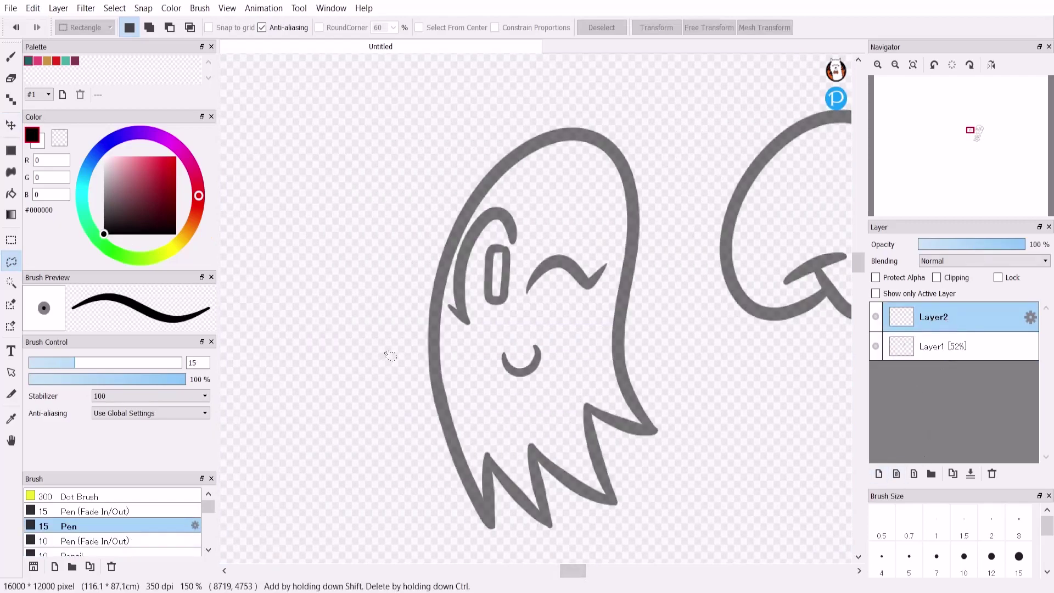
{"action": "key", "text": "b"}
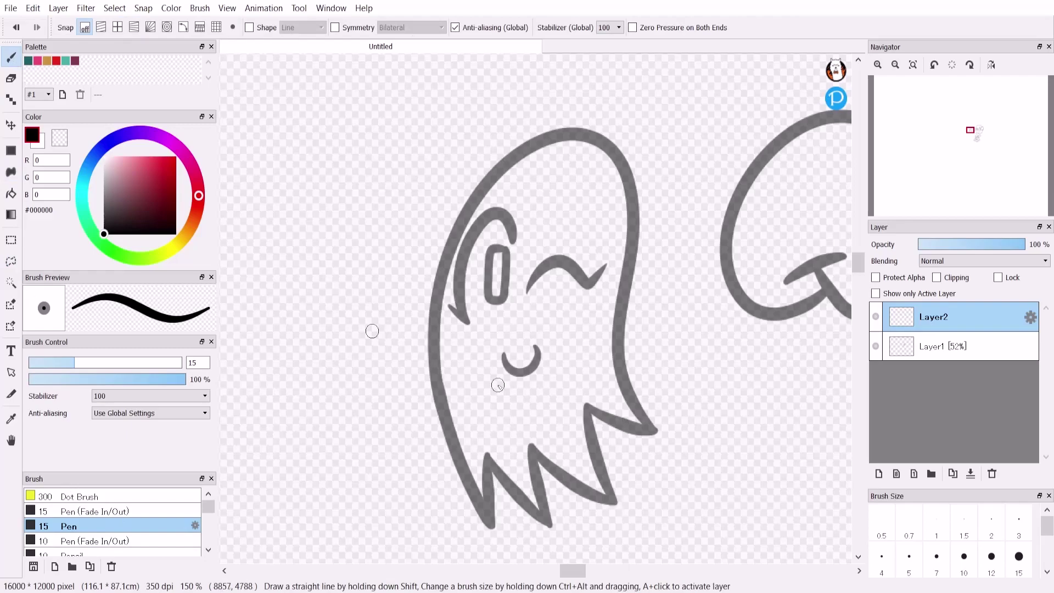
- Draw the winking ghost's two hands with folded fingers on Layer2, one at each side of the body
{"action": "mouse_move", "coordinate": [411, 362]}
{"action": "left_mouse_down"}
{"action": "mouse_move", "coordinate": [441, 262]}
{"action": "mouse_move", "coordinate": [441, 325]}
{"action": "mouse_move", "coordinate": [417, 365]}
{"action": "left_mouse_up"}
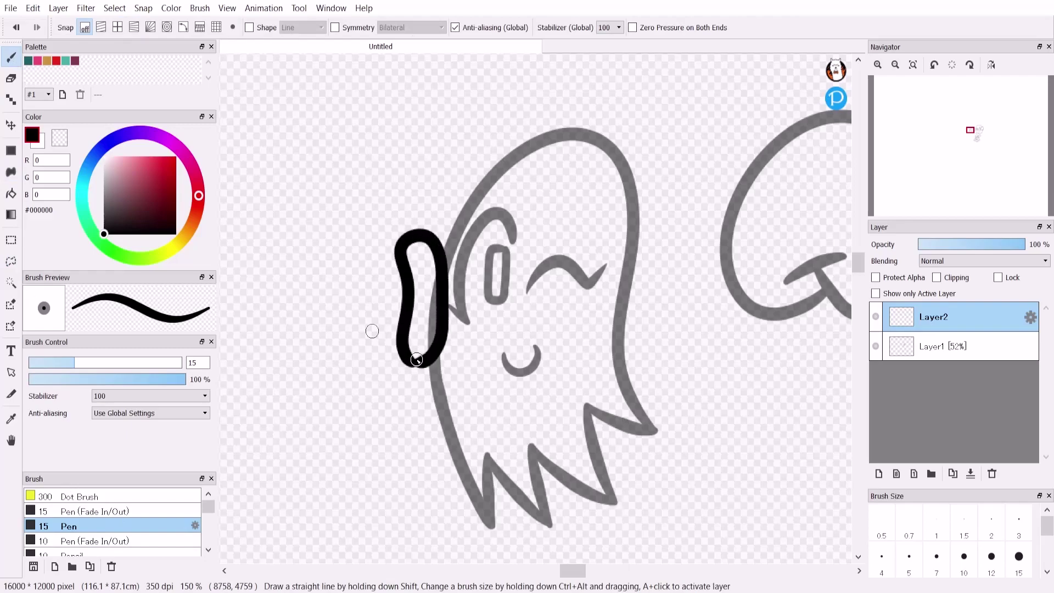
{"action": "key", "text": "ctrl+z"}
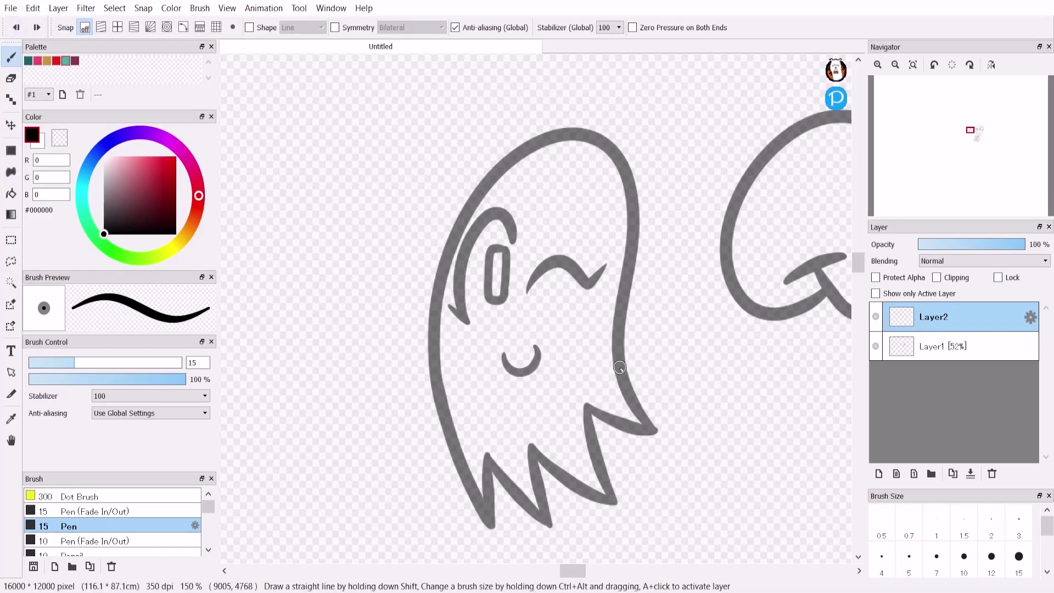
{"action": "mouse_move", "coordinate": [613, 372]}
{"action": "left_mouse_down"}
{"action": "mouse_move", "coordinate": [614, 270]}
{"action": "mouse_move", "coordinate": [645, 306]}
{"action": "mouse_move", "coordinate": [661, 294]}
{"action": "mouse_move", "coordinate": [620, 377]}
{"action": "left_mouse_up"}
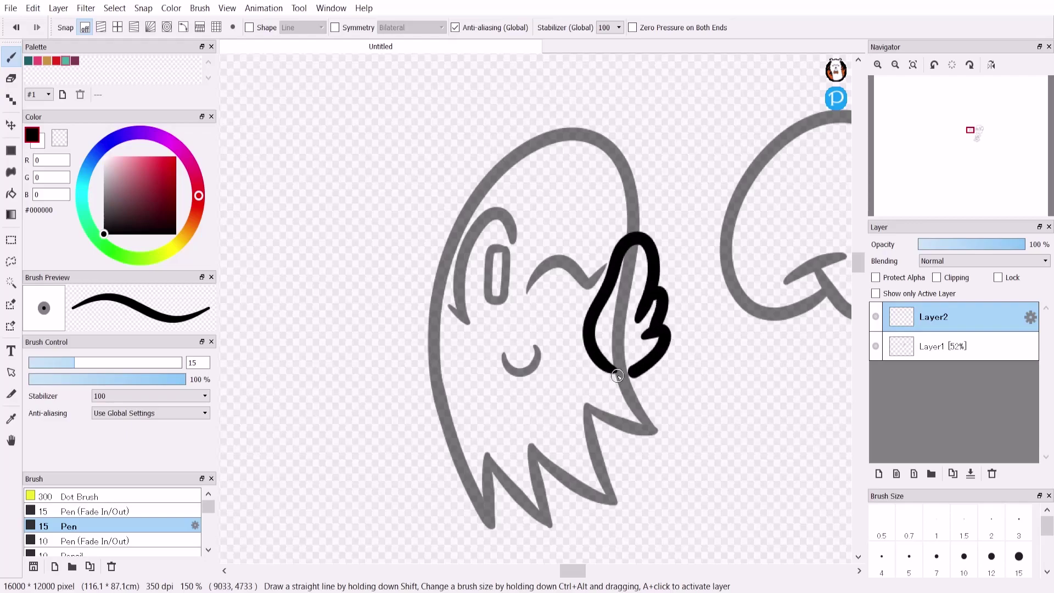
{"action": "mouse_move", "coordinate": [439, 292]}
{"action": "left_mouse_down"}
{"action": "mouse_move", "coordinate": [389, 345]}
{"action": "mouse_move", "coordinate": [408, 403]}
{"action": "mouse_move", "coordinate": [433, 334]}
{"action": "mouse_move", "coordinate": [414, 432]}
{"action": "left_mouse_up"}
{"action": "key", "text": "ctrl+z"}
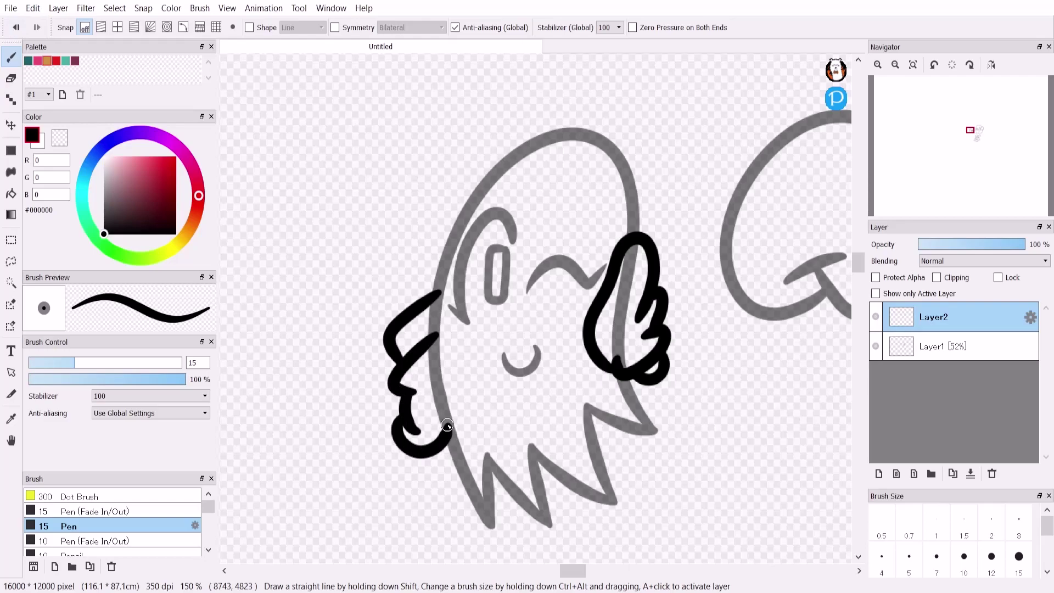
- Erase the body outline covered by the winking ghost's hands on Layer1 and merge the hand layer down
{"action": "key", "text": "g"}
{"action": "left_click", "coordinate": [945, 345]}
{"action": "key", "text": "x"}
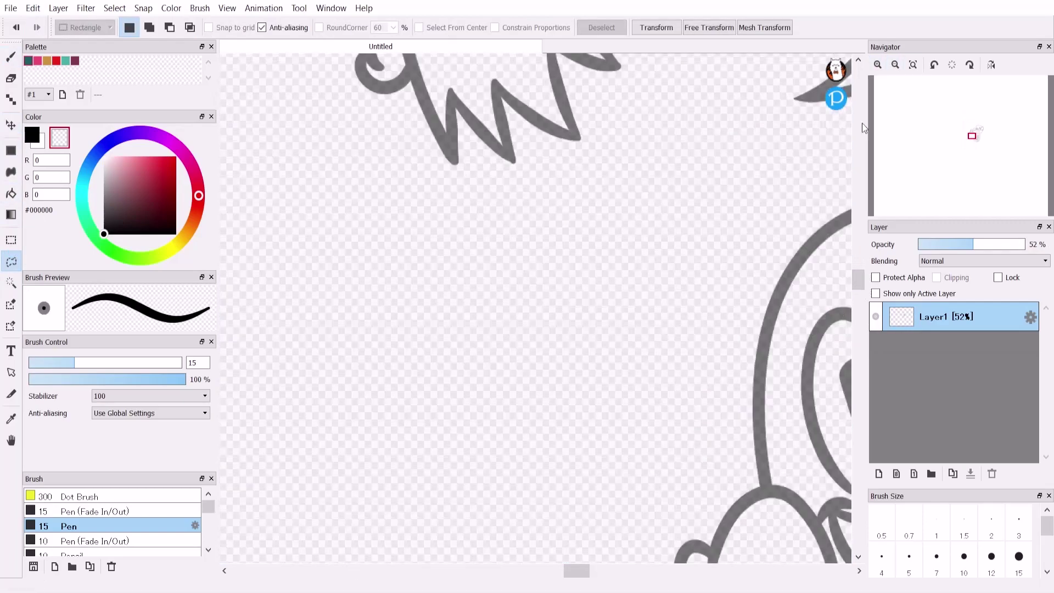
- Draw a small sad ghost below the winking one with the 10 px Pencil, with drooping eyes and a wavy mouth
{"action": "left_click", "coordinate": [153, 541]}
{"action": "left_click", "coordinate": [152, 553]}
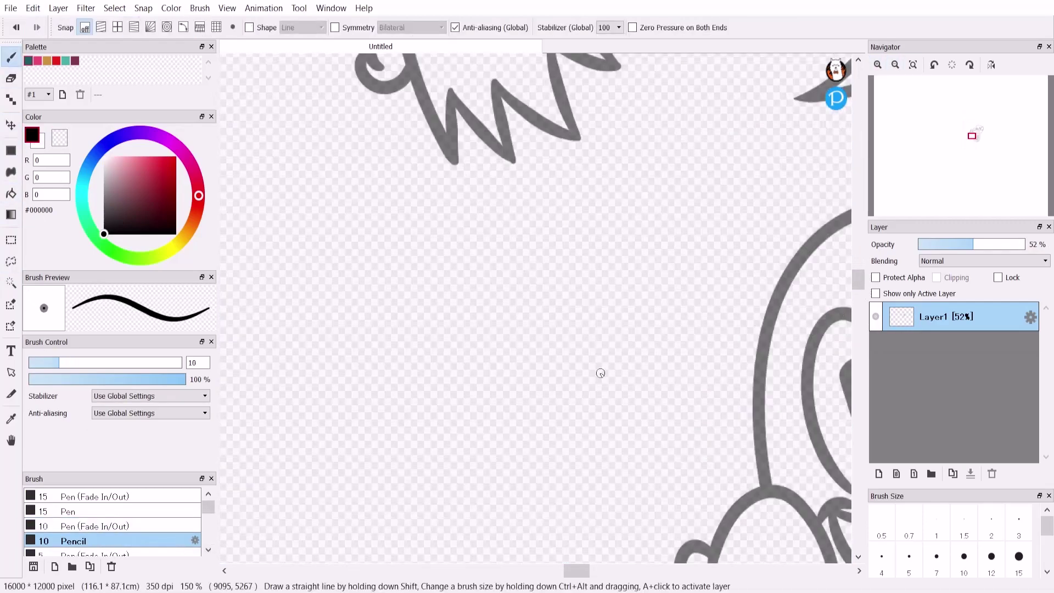
{"action": "mouse_move", "coordinate": [610, 426]}
{"action": "left_mouse_down"}
{"action": "mouse_move", "coordinate": [523, 228]}
{"action": "mouse_move", "coordinate": [505, 447]}
{"action": "left_mouse_up"}
{"action": "left_click_drag", "start_coordinate": [505, 447], "coordinate": [515, 406]}
{"action": "key", "text": "ctrl+z"}
{"action": "key", "text": "ctrl+z"}
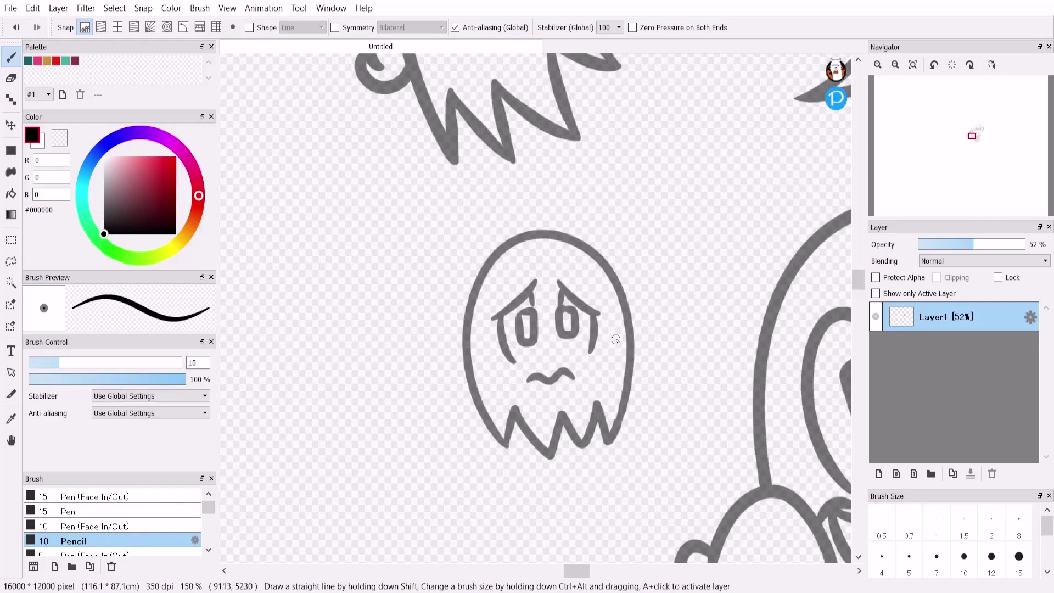
- Draw the sad ghost's hands on a new layer, transforming the right hand to fit over the body's edge
{"action": "left_click", "coordinate": [878, 473]}
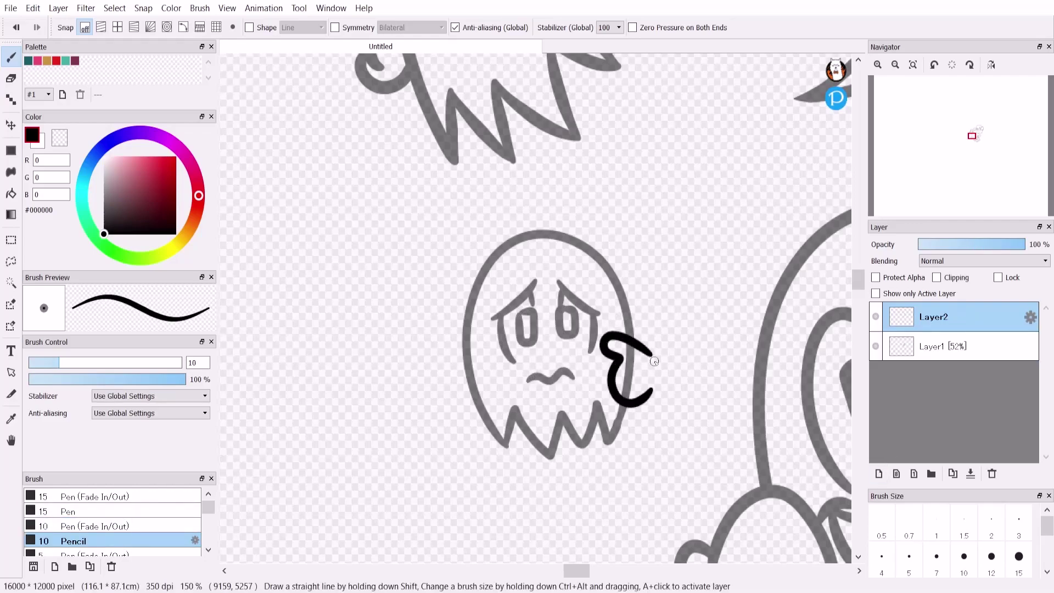
{"action": "key", "text": "ctrl+t"}
{"action": "left_click_drag", "start_coordinate": [672, 329], "coordinate": [626, 295]}
{"action": "key", "text": "Return"}
{"action": "key", "text": "b"}
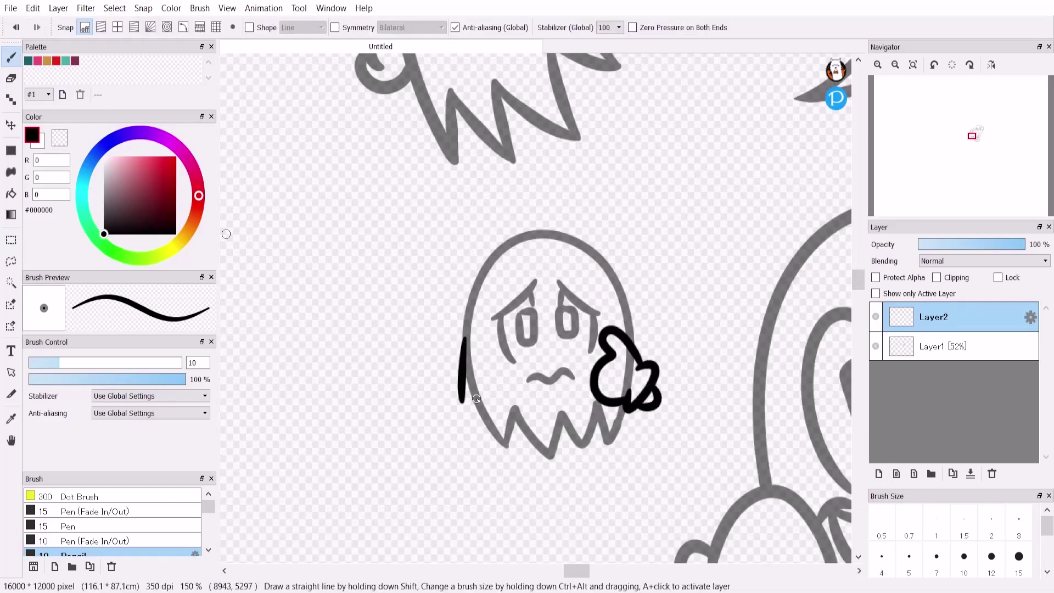
- Erase the body outline behind the sad ghost's hands on Layer1 and merge the hand layer down
{"action": "key", "text": "g"}
{"action": "left_click", "coordinate": [904, 356]}
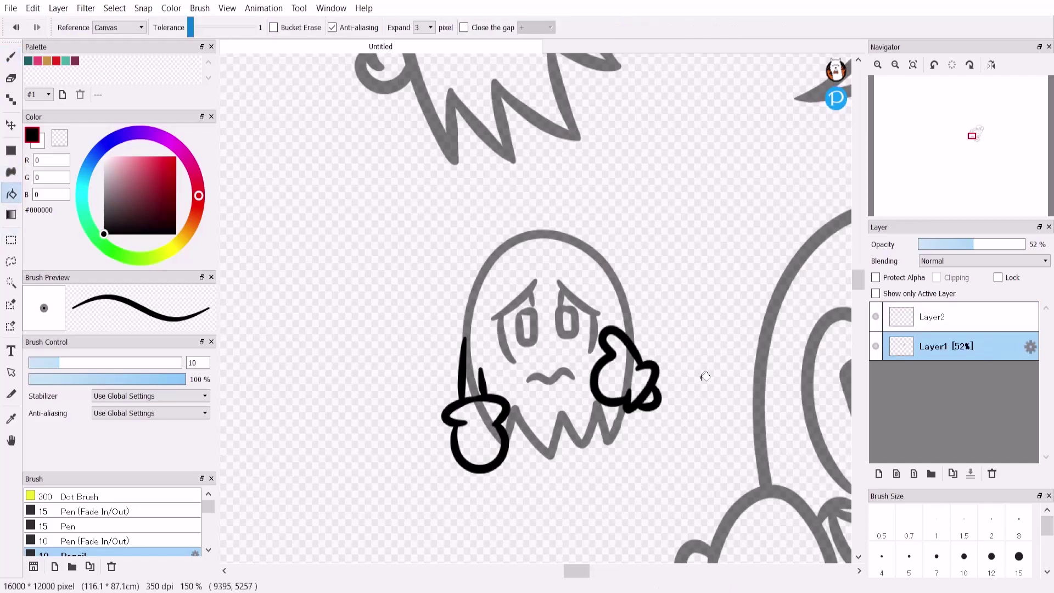
{"action": "left_click", "coordinate": [625, 360], "text": "alt"}
{"action": "key", "text": "b"}
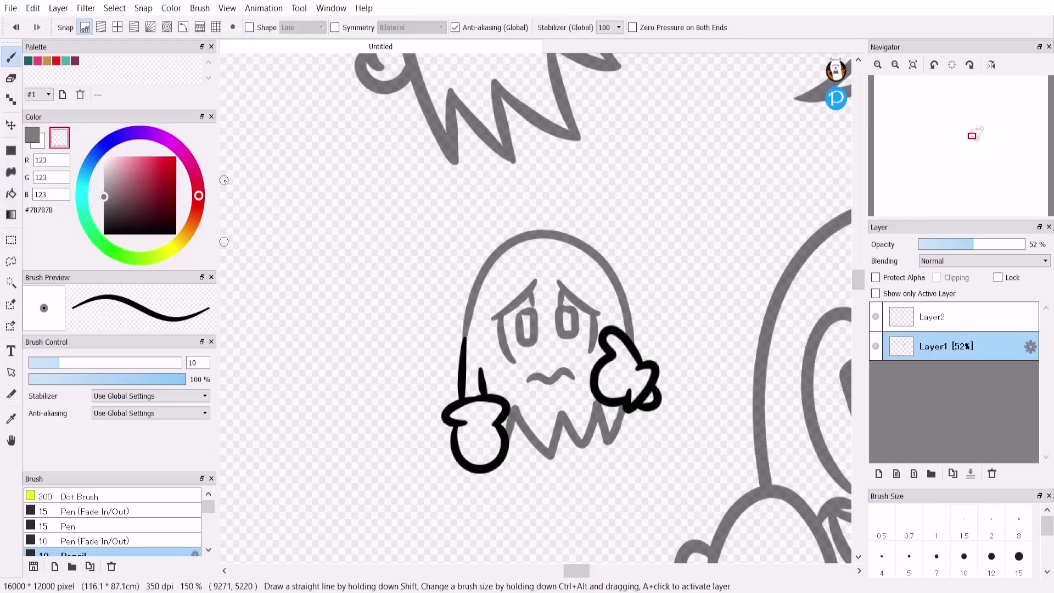
{"action": "left_click", "coordinate": [465, 362], "text": "alt"}
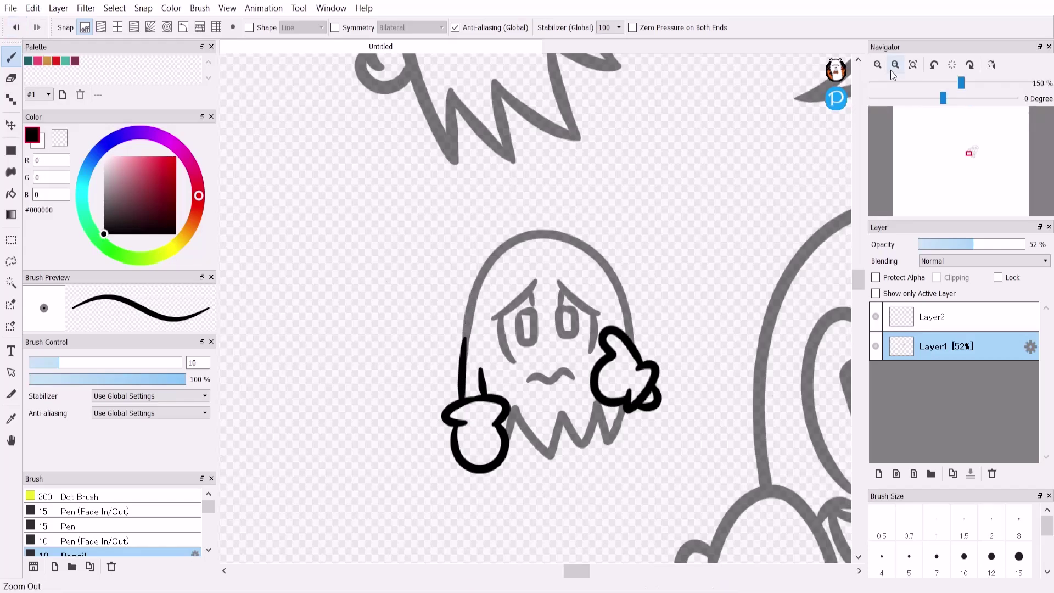
{"action": "left_click", "coordinate": [892, 72]}
{"action": "key", "text": "ctrl+e"}
- Select the sad ghost with a rectangular selection and move it slightly away from the laughing ghost
{"action": "scroll", "coordinate": [535, 308], "scroll_direction": "up", "scroll_amount": 2}
{"action": "key", "text": "m"}
{"action": "left_click_drag", "start_coordinate": [461, 277], "coordinate": [636, 458]}
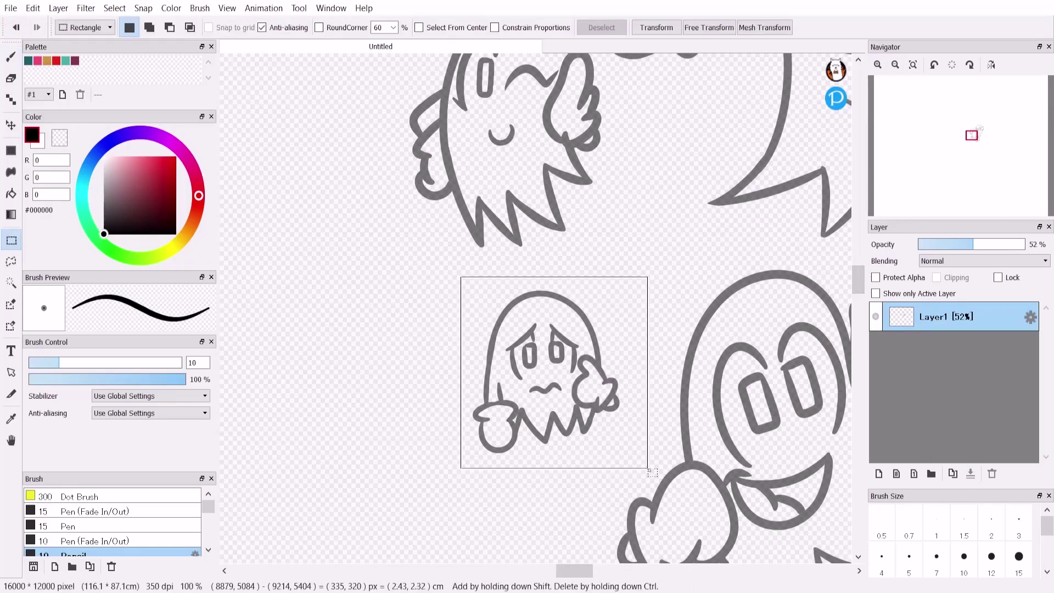
{"action": "scroll", "coordinate": [641, 463], "scroll_direction": "down", "scroll_amount": 1}
{"action": "scroll", "coordinate": [641, 462], "scroll_direction": "down", "scroll_amount": 1}
{"action": "scroll", "coordinate": [857, 279], "scroll_direction": "up", "scroll_amount": 1}
{"action": "scroll", "coordinate": [857, 280], "scroll_direction": "up", "scroll_amount": 4}
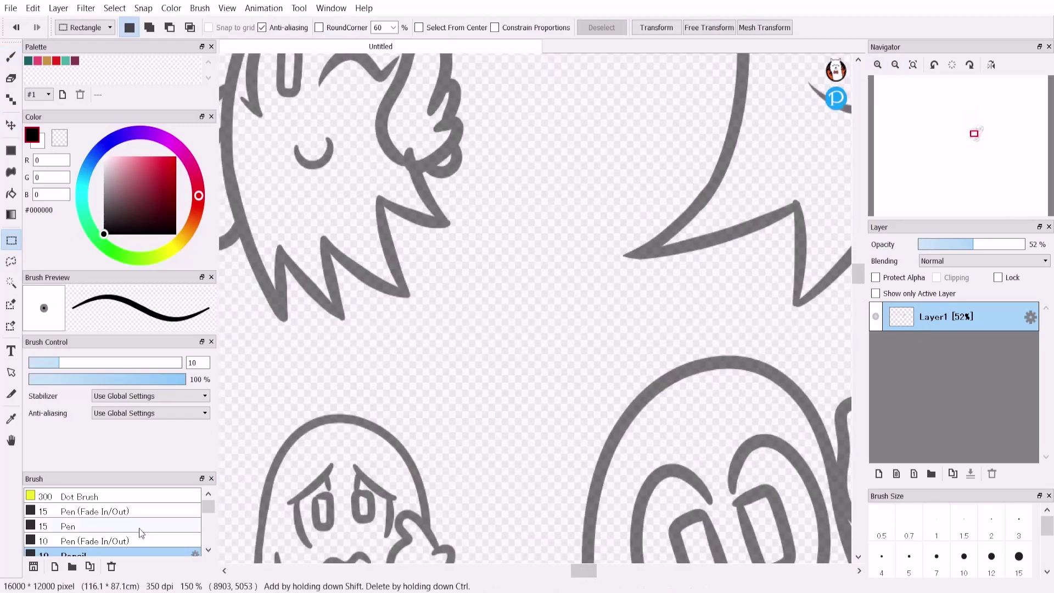
- Draw a question mark beside the sad ghost's head with the 10 px Pen (Fade In/Out)
{"action": "left_click", "coordinate": [99, 511]}
{"action": "left_click_drag", "start_coordinate": [426, 436], "coordinate": [443, 468]}
{"action": "key", "text": "ctrl+z"}
{"action": "key", "text": "Down"}
{"action": "key", "text": "Down"}
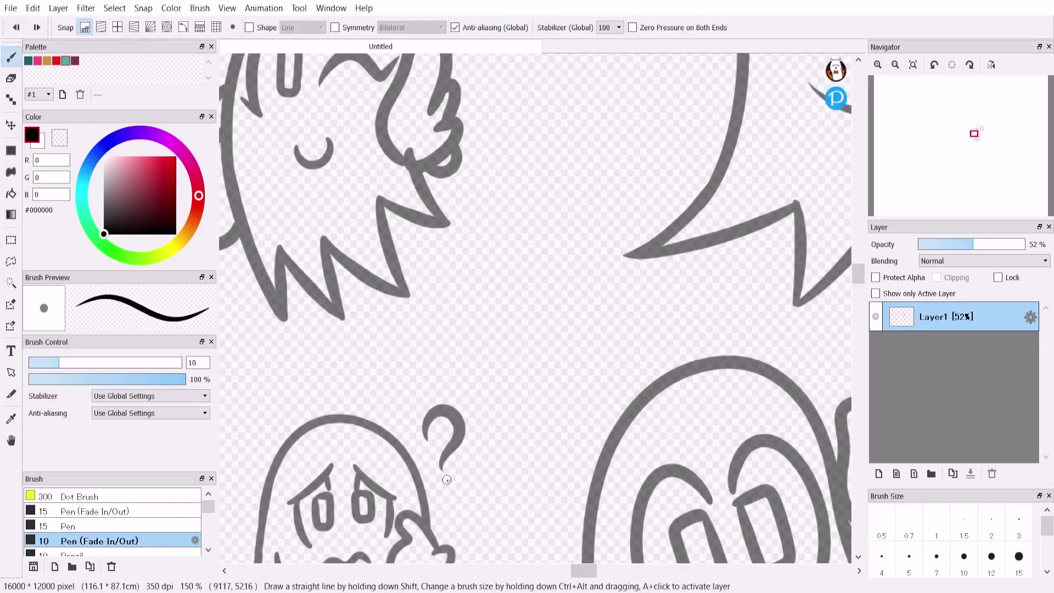
{"action": "scroll", "coordinate": [858, 290], "scroll_direction": "down", "scroll_amount": 3}
{"action": "mouse_move", "coordinate": [434, 397]}
{"action": "left_mouse_down"}
{"action": "mouse_move", "coordinate": [462, 416]}
{"action": "mouse_move", "coordinate": [407, 341]}
{"action": "left_mouse_up"}
{"action": "key", "text": "ctrl+z"}
- Select the question mark and transform it to sit a little further from the sad ghost's head
{"action": "key", "text": "m"}
{"action": "key", "text": "m"}
{"action": "key", "text": "ctrl+t"}
{"action": "left_click_drag", "start_coordinate": [418, 394], "coordinate": [439, 376]}
{"action": "key", "text": "Return"}
{"action": "key", "text": "b"}
{"action": "scroll", "coordinate": [453, 415], "scroll_direction": "down", "scroll_amount": 3}
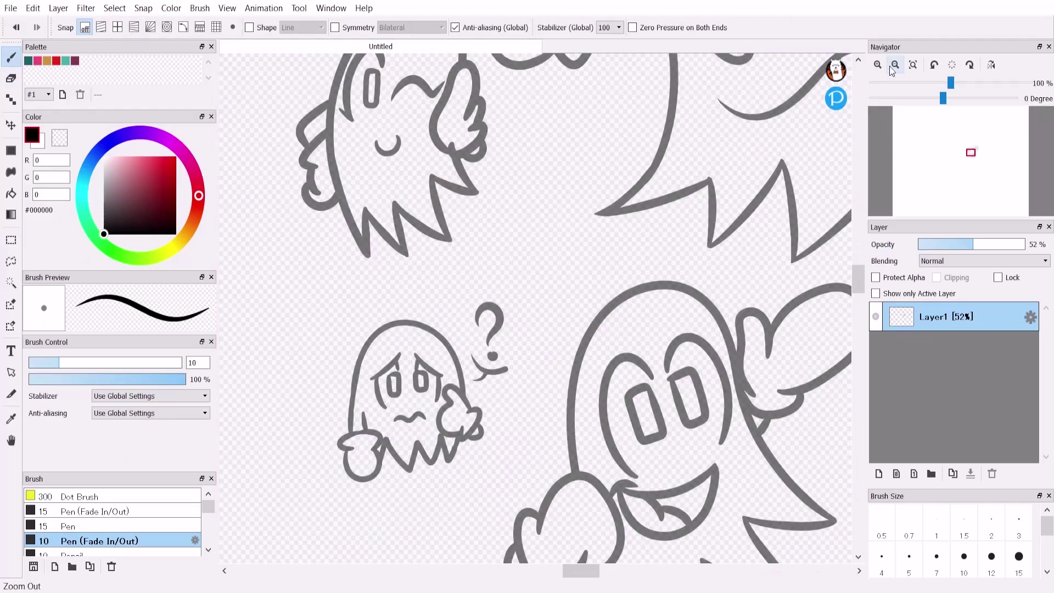
- Set Layer1's opacity to 100% and add a new layer for the colours beneath it
{"action": "left_click_drag", "start_coordinate": [972, 245], "coordinate": [1009, 244]}
{"action": "scroll", "coordinate": [863, 277], "scroll_direction": "up", "scroll_amount": 2}
{"action": "scroll", "coordinate": [864, 278], "scroll_direction": "up", "scroll_amount": 2}
{"action": "scroll", "coordinate": [863, 277], "scroll_direction": "right", "scroll_amount": 2}
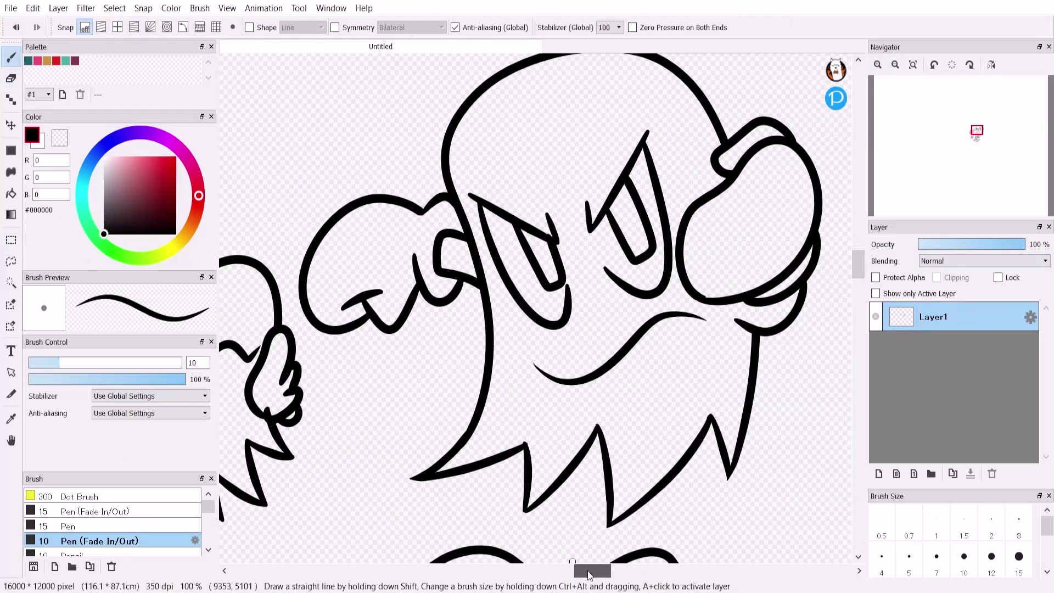
{"action": "left_click", "coordinate": [879, 473]}
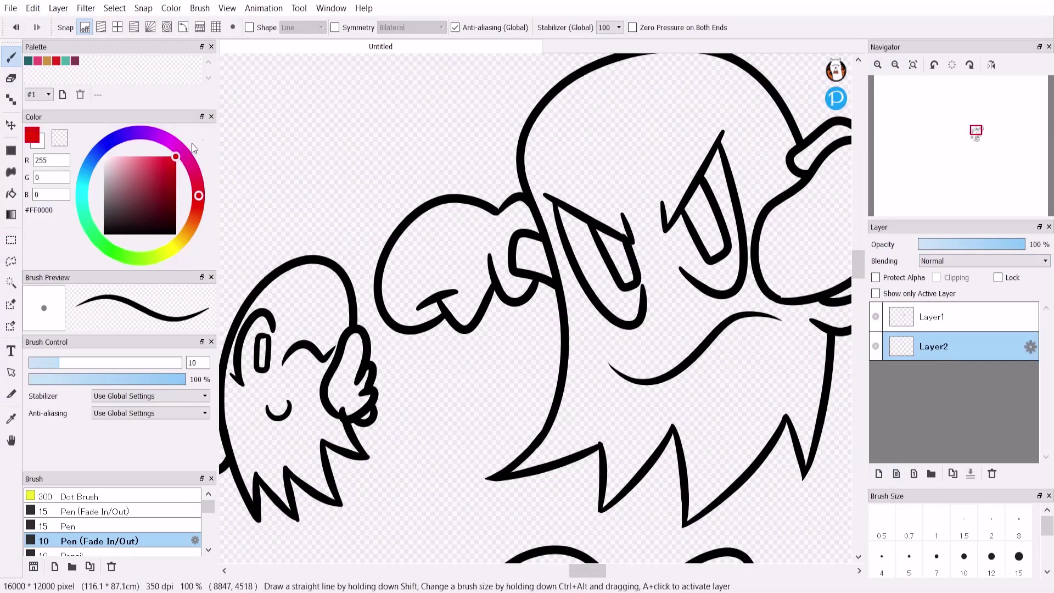
- Close the angry ghost's eye gaps with the 15 px Pen, then fill its body and the sad ghost's gloves with red #FF0000
{"action": "key", "text": "2"}
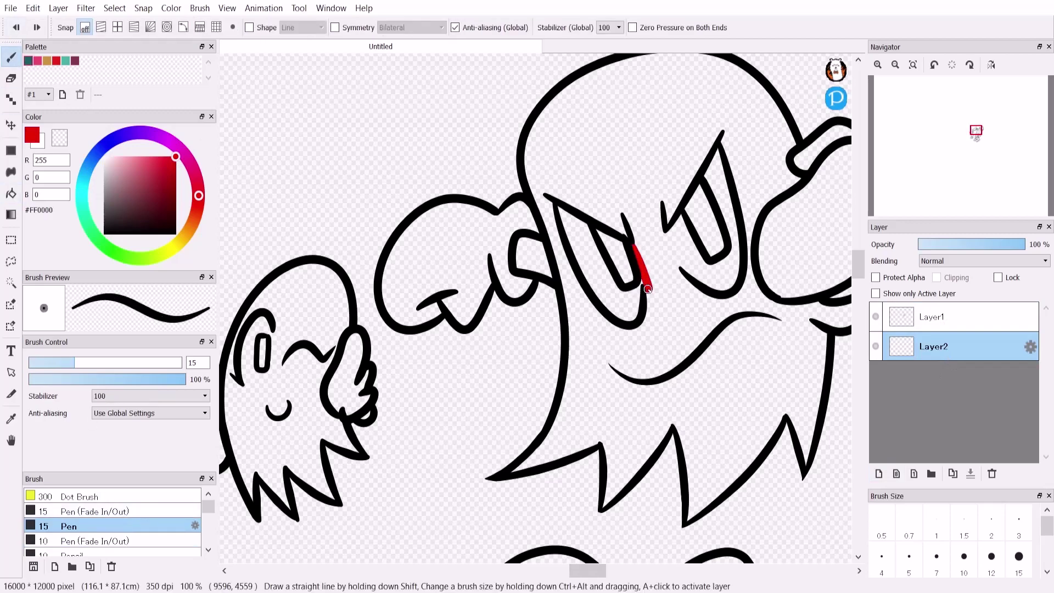
{"action": "key", "text": "g"}
{"action": "left_click", "coordinate": [673, 262]}
{"action": "left_click_drag", "start_coordinate": [584, 571], "coordinate": [586, 572]}
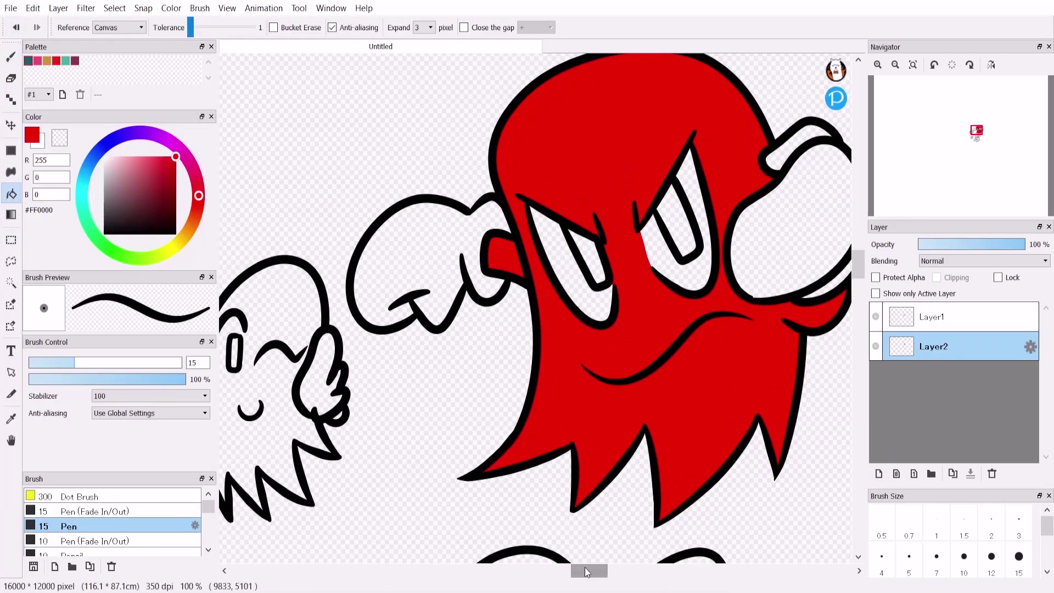
{"action": "scroll", "coordinate": [752, 288], "scroll_direction": "down", "scroll_amount": 5}
{"action": "scroll", "coordinate": [751, 288], "scroll_direction": "right", "scroll_amount": 1}
{"action": "scroll", "coordinate": [752, 288], "scroll_direction": "up", "scroll_amount": 4}
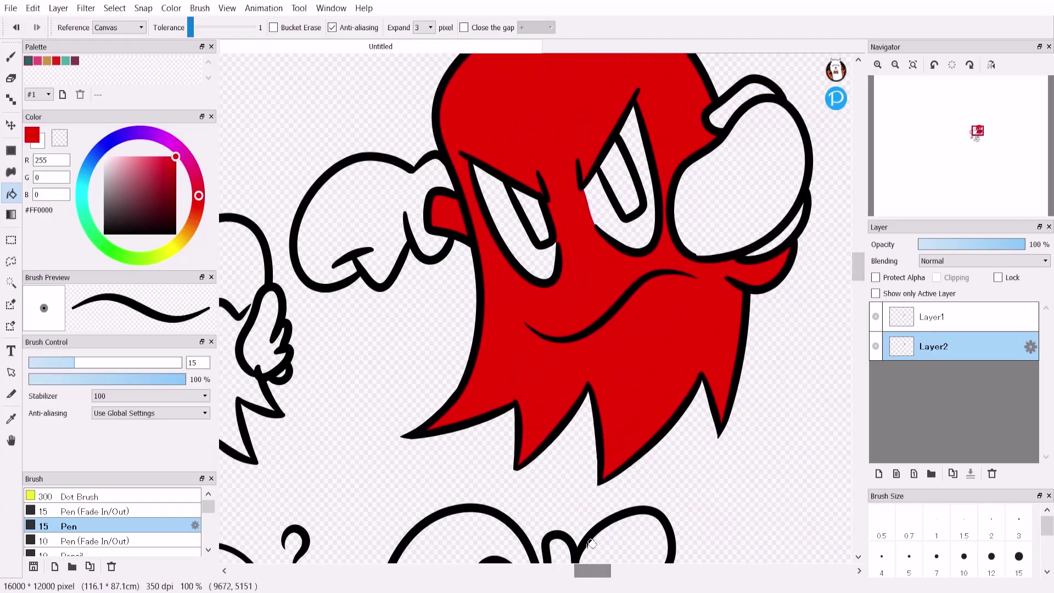
- Fill the angry ghost's raised fist beside its face with orange #FF9800
{"action": "left_click", "coordinate": [193, 230]}
{"action": "left_click", "coordinate": [735, 181]}
{"action": "left_click", "coordinate": [741, 104]}
{"action": "left_click", "coordinate": [187, 233]}
{"action": "left_click", "coordinate": [741, 104]}
{"action": "left_click", "coordinate": [760, 157]}
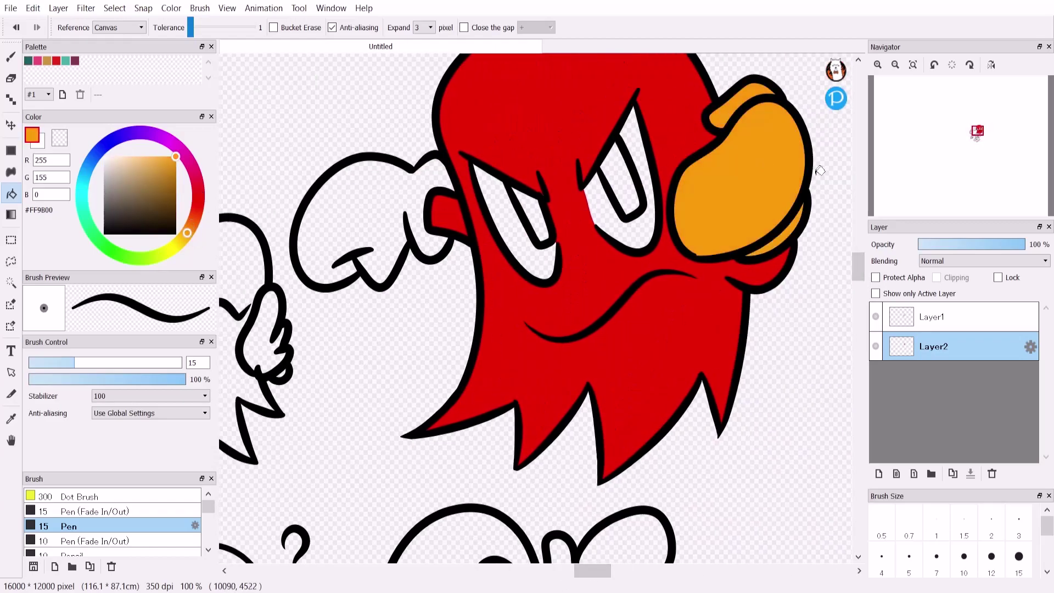
- Fill the angry ghost's other fist and the winking and laughing ghosts' gloves with the same orange
{"action": "left_click", "coordinate": [356, 209]}
{"action": "left_click_drag", "start_coordinate": [590, 571], "coordinate": [585, 578]}
{"action": "scroll", "coordinate": [535, 307], "scroll_direction": "left", "scroll_amount": 3}
{"action": "scroll", "coordinate": [535, 307], "scroll_direction": "down", "scroll_amount": 5}
{"action": "scroll", "coordinate": [535, 308], "scroll_direction": "up", "scroll_amount": 4}
{"action": "scroll", "coordinate": [535, 308], "scroll_direction": "right", "scroll_amount": 3}
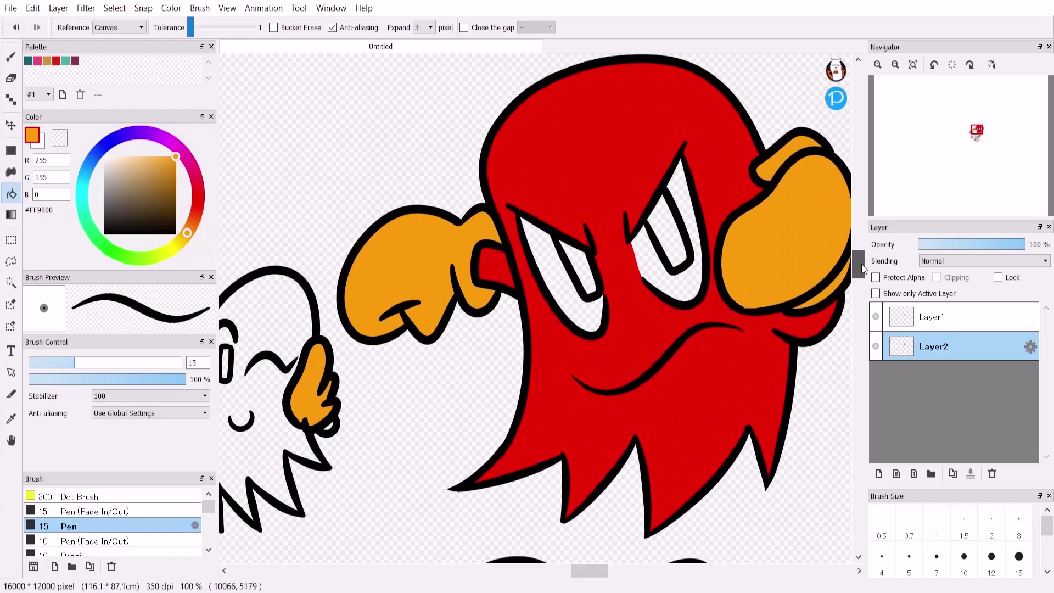
- Fill the whites of the angry ghost's eyes with #FFFFFF
{"action": "scroll", "coordinate": [535, 307], "scroll_direction": "up", "scroll_amount": 1}
{"action": "left_click", "coordinate": [104, 156]}
{"action": "left_click", "coordinate": [639, 299]}
{"action": "left_click", "coordinate": [565, 290]}
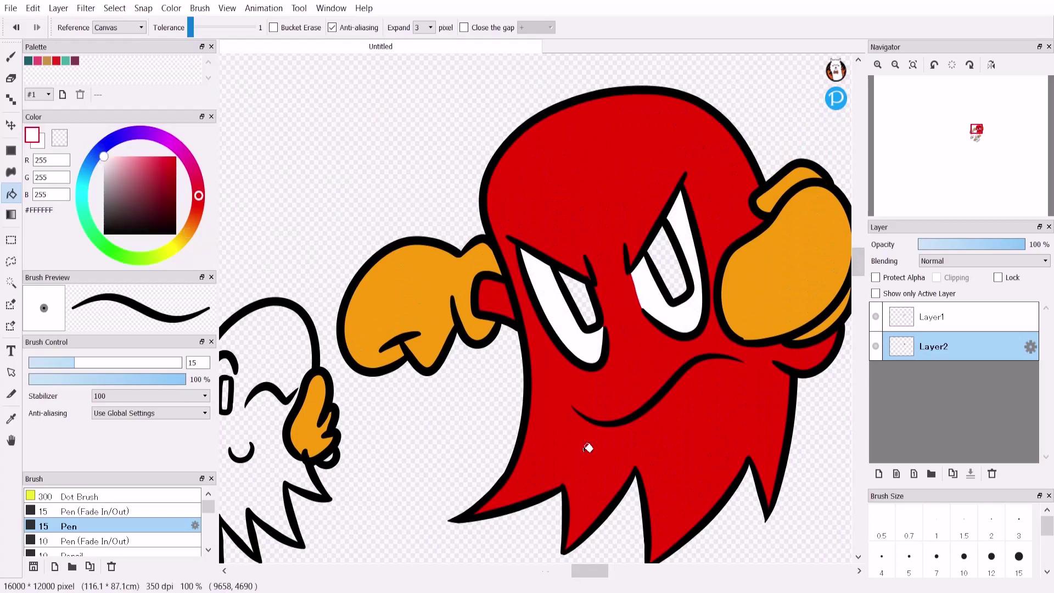
- Fill the pupils of all four ghosts with black
{"action": "scroll", "coordinate": [713, 274], "scroll_direction": "down", "scroll_amount": 2}
{"action": "scroll", "coordinate": [713, 275], "scroll_direction": "left", "scroll_amount": 2}
{"action": "left_click", "coordinate": [788, 224], "text": "alt"}
{"action": "left_click", "coordinate": [656, 242]}
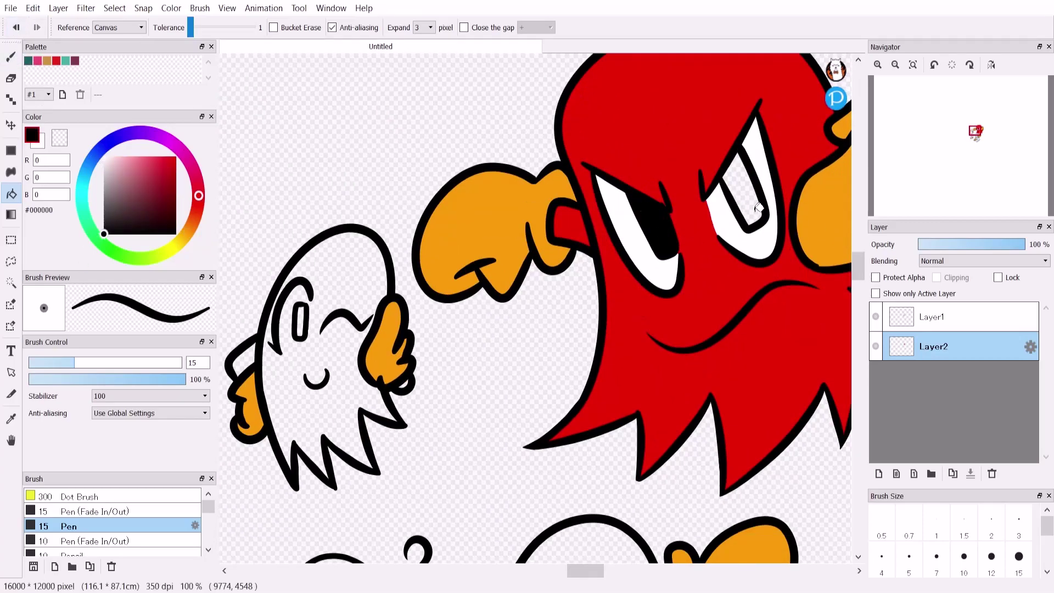
{"action": "left_click", "coordinate": [760, 200]}
{"action": "scroll", "coordinate": [795, 231], "scroll_direction": "down", "scroll_amount": 3}
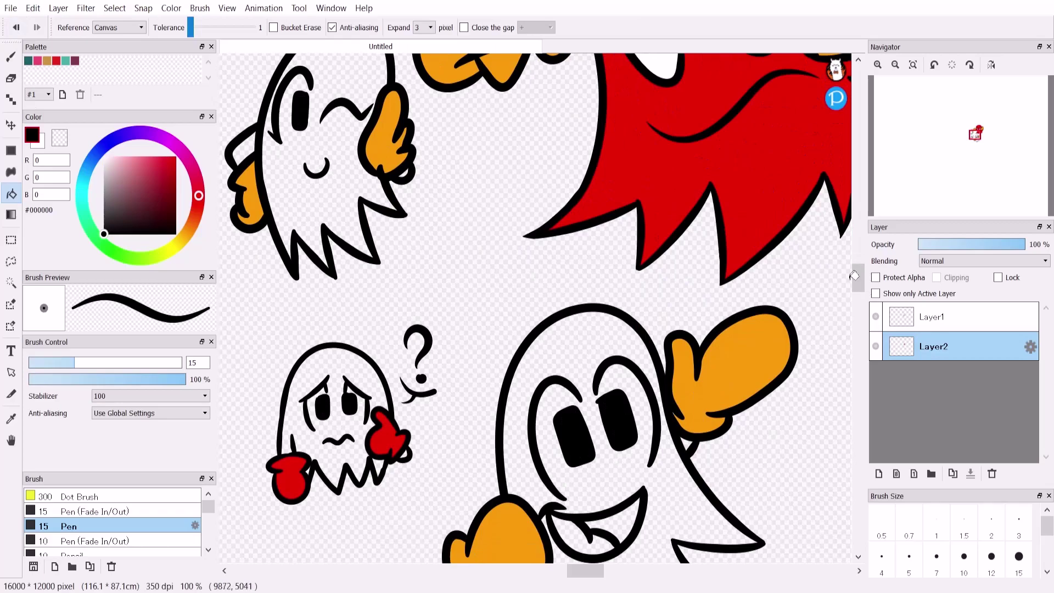
{"action": "scroll", "coordinate": [829, 278], "scroll_direction": "up", "scroll_amount": 3}
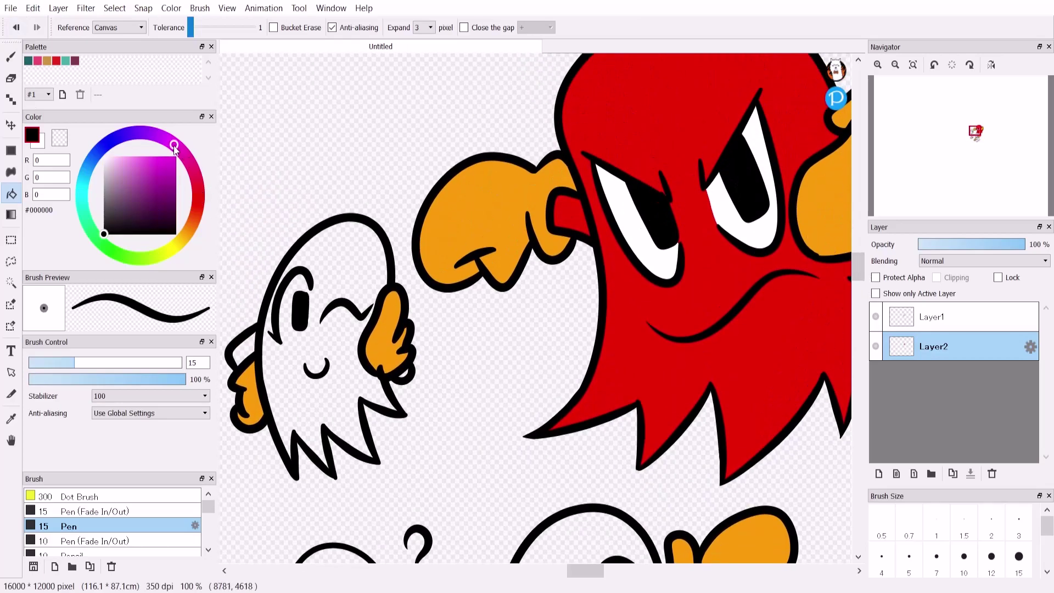
- Fill the winking ghost's body with pinkish purple #F47AFF
{"action": "left_click", "coordinate": [165, 139]}
{"action": "left_click", "coordinate": [270, 342]}
{"action": "scroll", "coordinate": [659, 247], "scroll_direction": "up", "scroll_amount": 1}
- Close off the winking ghost's open eye with the white 10 px Pencil and fill the eye white
{"action": "key", "text": "b"}
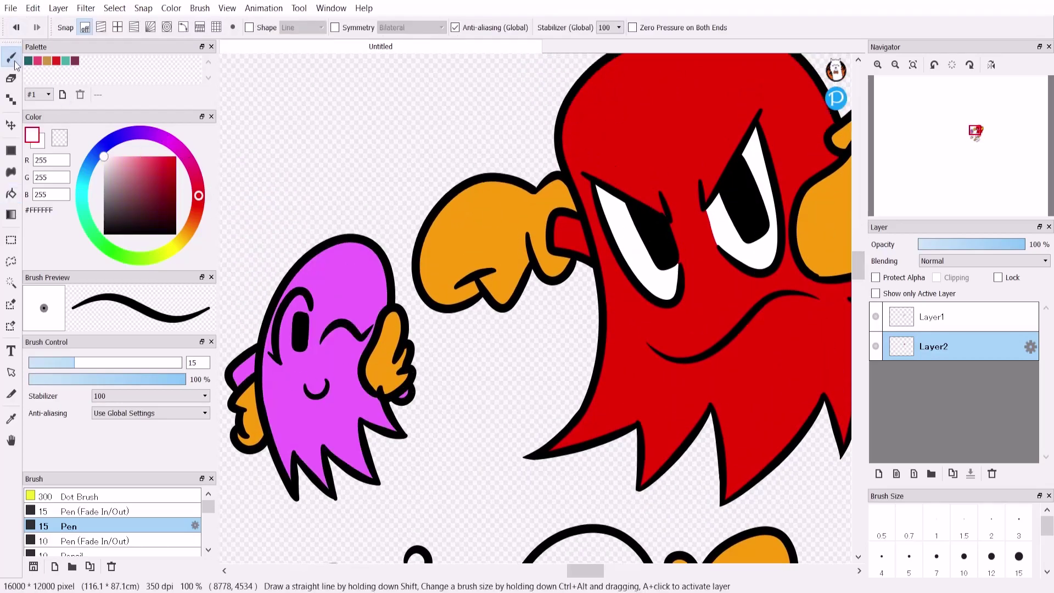
{"action": "left_click_drag", "start_coordinate": [281, 364], "coordinate": [303, 355]}
{"action": "key", "text": "ctrl+z"}
{"action": "key", "text": "Down"}
{"action": "key", "text": "Down"}
{"action": "key", "text": "g"}
{"action": "left_click", "coordinate": [289, 323]}
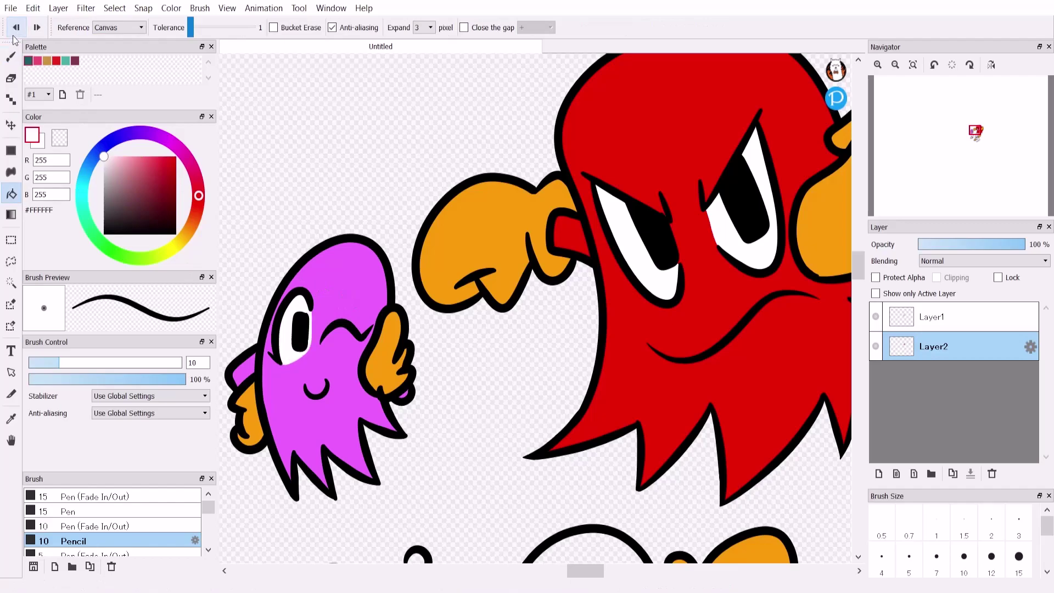
- Choose a bright cyan and fill the laughing ghost's body with it
{"action": "scroll", "coordinate": [857, 272], "scroll_direction": "down", "scroll_amount": 10}
{"action": "left_click", "coordinate": [82, 189]}
{"action": "left_click_drag", "start_coordinate": [171, 160], "coordinate": [204, 142]}
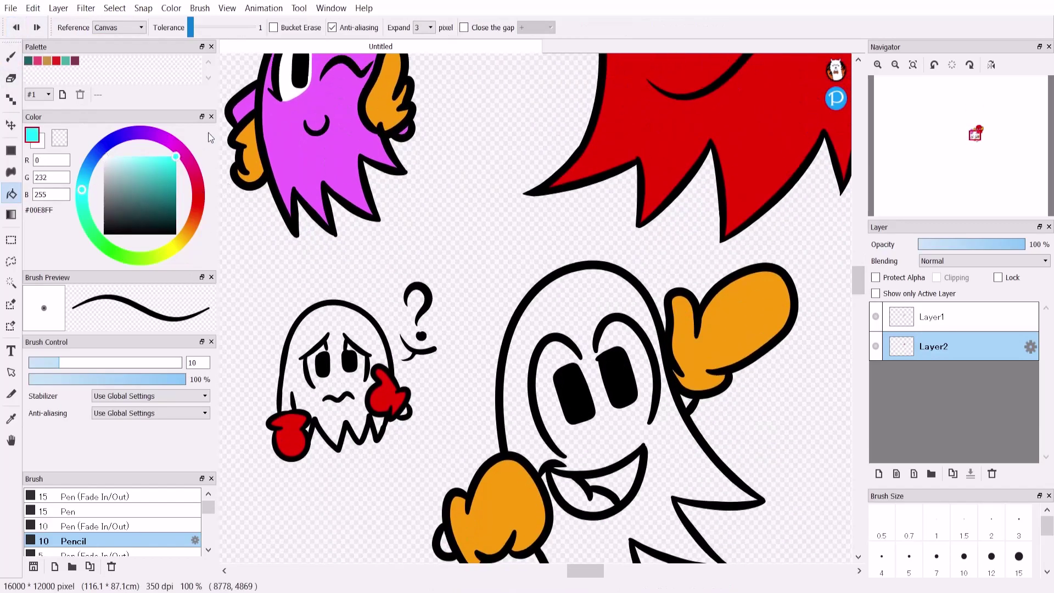
{"action": "left_click", "coordinate": [596, 318]}
- Outline the lower edges of the laughing ghost's eyes with the white 10 px Pencil and fill both eyes white
{"action": "scroll", "coordinate": [596, 318], "scroll_direction": "down", "scroll_amount": 4}
{"action": "key", "text": "b"}
{"action": "left_click_drag", "start_coordinate": [565, 348], "coordinate": [593, 296]}
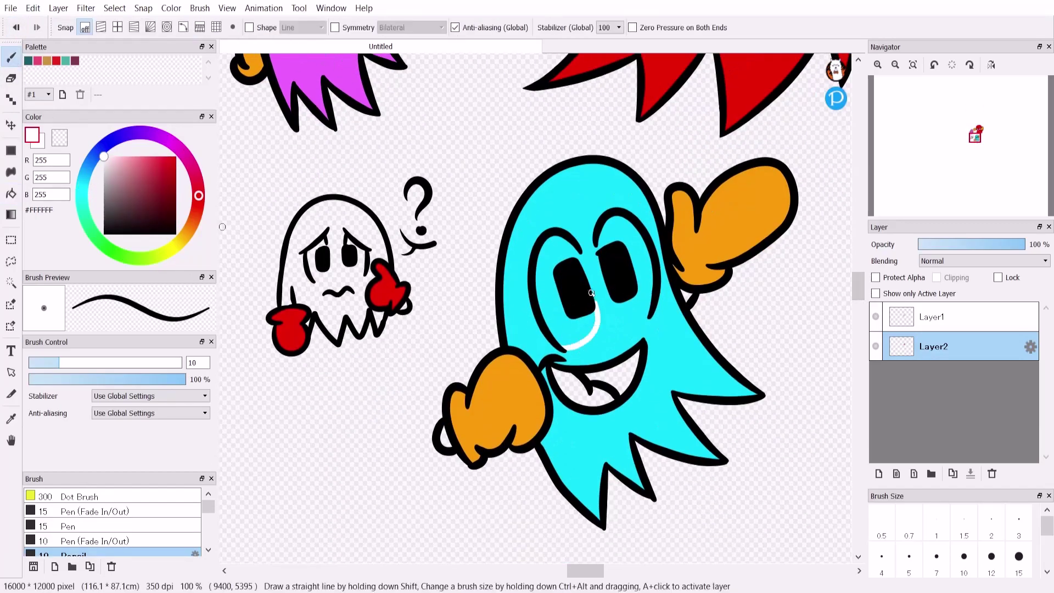
{"action": "key", "text": "g"}
{"action": "left_click", "coordinate": [549, 296]}
{"action": "left_click", "coordinate": [642, 297]}
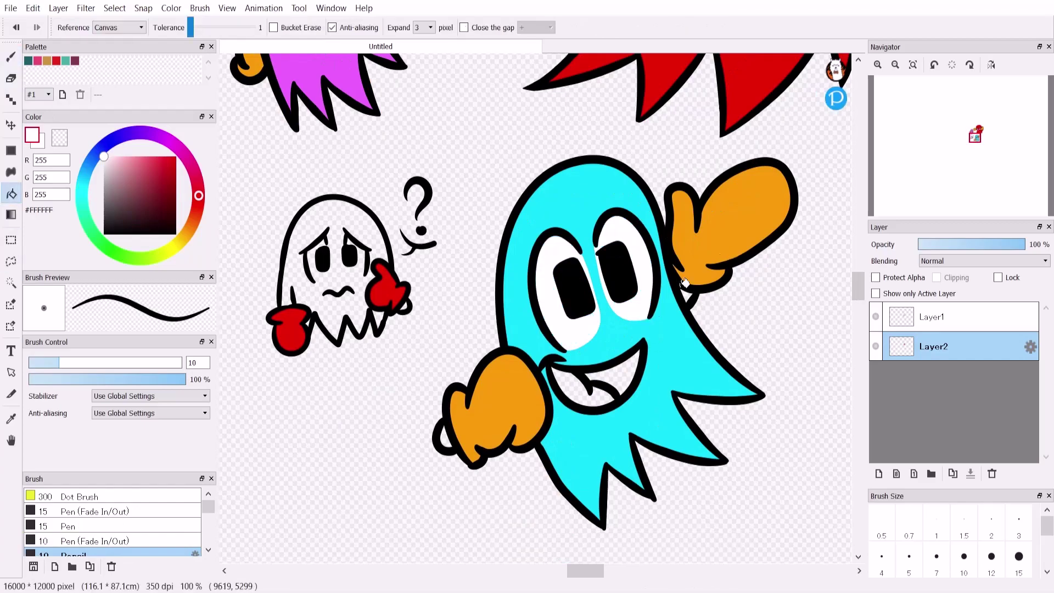
- Colour the laughing ghost's mouth with a black interior and a red tongue
{"action": "left_click", "coordinate": [56, 60]}
{"action": "left_click", "coordinate": [625, 359]}
{"action": "left_click", "coordinate": [576, 390]}
- Colour the parts of the laughing ghost's arms showing behind the gloves with the body's cyan
{"action": "left_click", "coordinate": [688, 293], "text": "alt"}
{"action": "left_click", "coordinate": [447, 436]}
{"action": "key", "text": "b"}
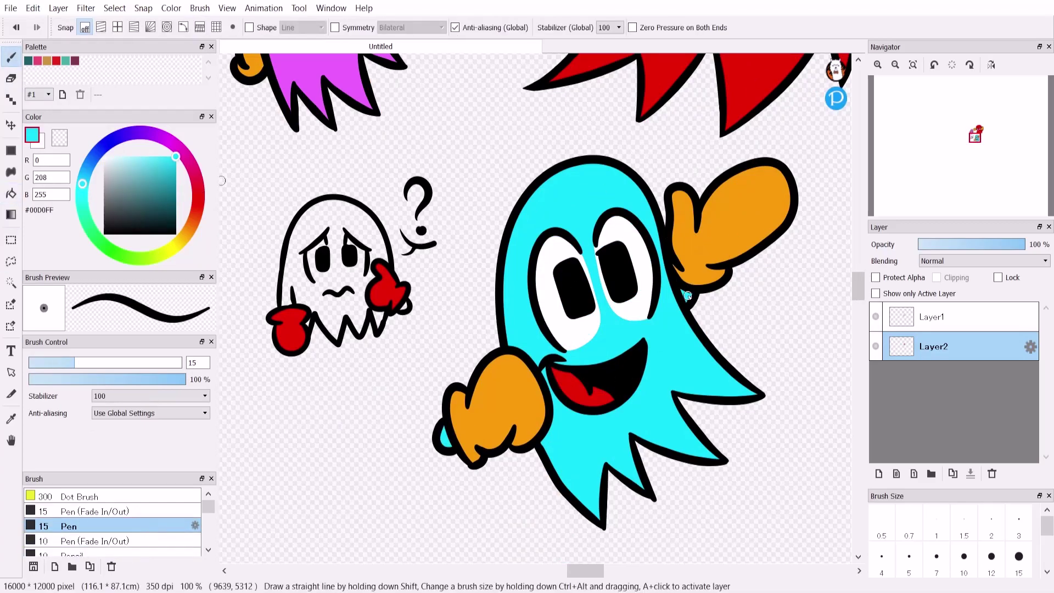
- Touch up gaps in the angry ghost's red and the winking ghost's purple with the 15 px Pen, sampling each body colour
{"action": "scroll", "coordinate": [599, 520], "scroll_direction": "up", "scroll_amount": 5}
{"action": "left_click", "coordinate": [725, 264], "text": "alt"}
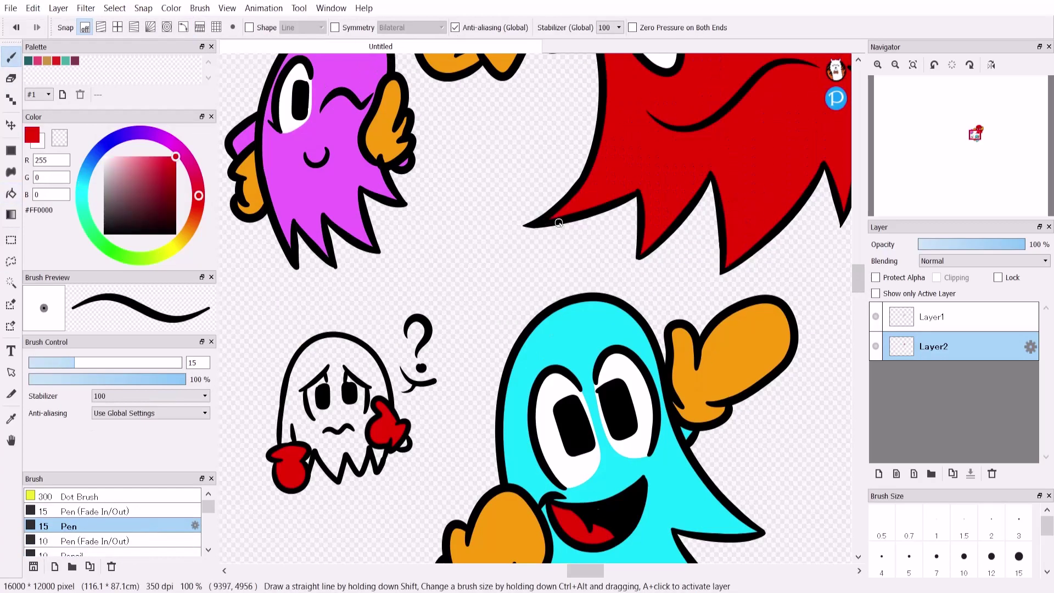
{"action": "scroll", "coordinate": [559, 223], "scroll_direction": "right", "scroll_amount": 6}
{"action": "scroll", "coordinate": [669, 243], "scroll_direction": "up", "scroll_amount": 10}
{"action": "scroll", "coordinate": [784, 281], "scroll_direction": "left", "scroll_amount": 9}
{"action": "scroll", "coordinate": [549, 302], "scroll_direction": "down", "scroll_amount": 6}
{"action": "left_click", "coordinate": [353, 326], "text": "alt"}
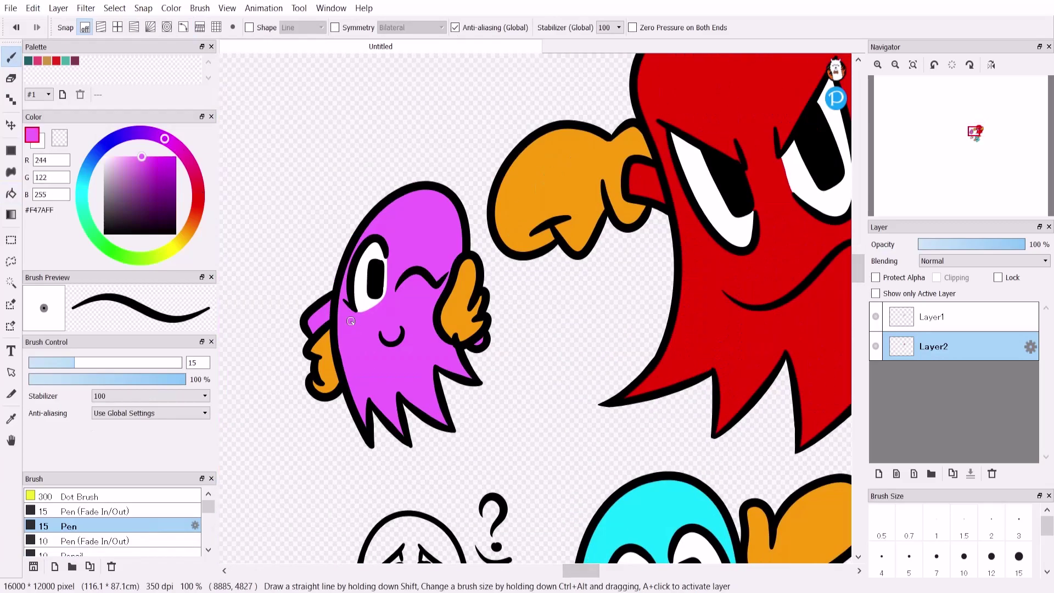
- Sample the glove orange, draw around the sad ghost's eyes with the 15 px Pen and fill its body orange
{"action": "scroll", "coordinate": [858, 277], "scroll_direction": "down", "scroll_amount": 5}
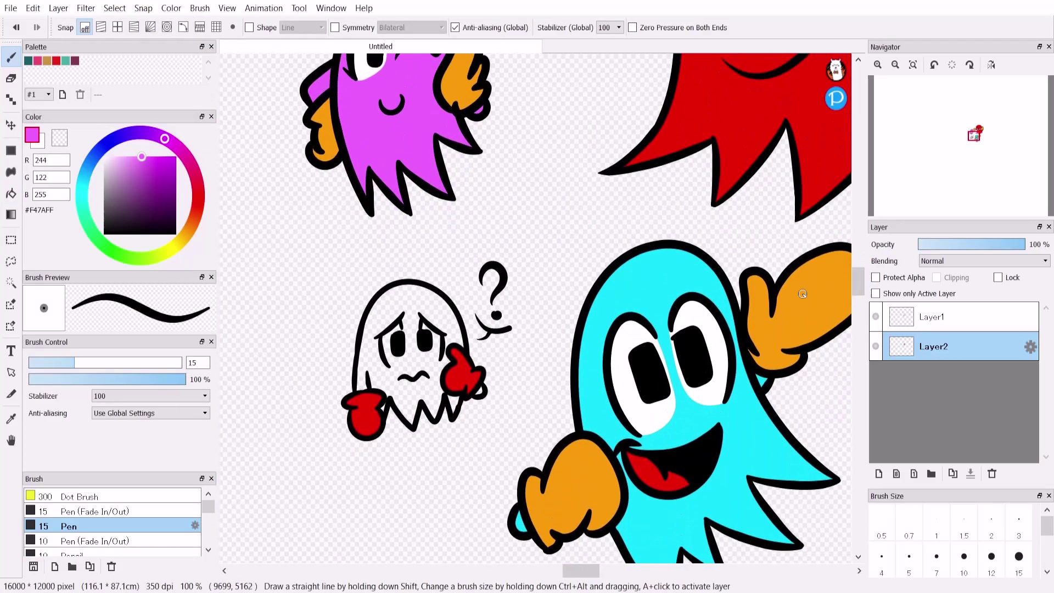
{"action": "left_click", "coordinate": [801, 291], "text": "alt"}
{"action": "left_click_drag", "start_coordinate": [414, 323], "coordinate": [417, 353]}
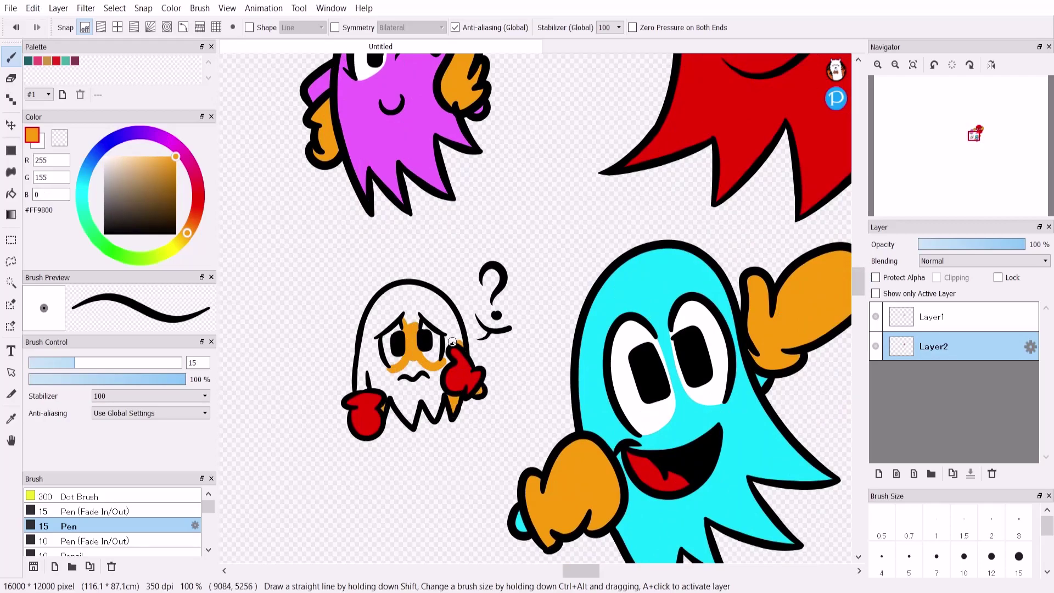
{"action": "key", "text": "g"}
{"action": "left_click", "coordinate": [442, 395]}
- Colour the sad ghost's eyes white and clean up their edges against the orange body
{"action": "left_click", "coordinate": [460, 334], "text": "alt"}
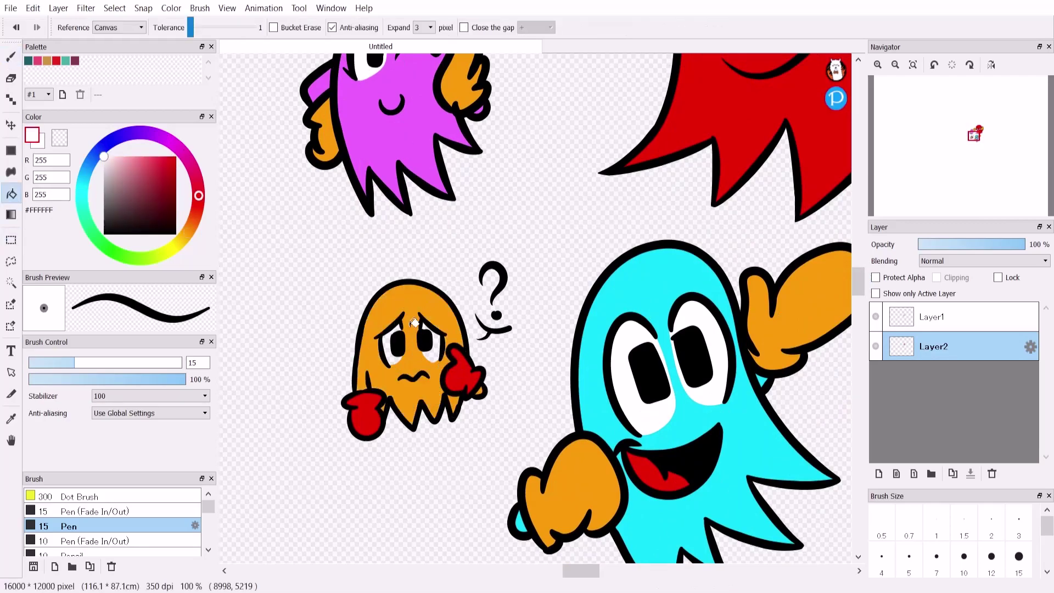
{"action": "left_click", "coordinate": [415, 302], "text": "alt"}
{"action": "left_click", "coordinate": [436, 356], "text": "alt"}
{"action": "key", "text": "b"}
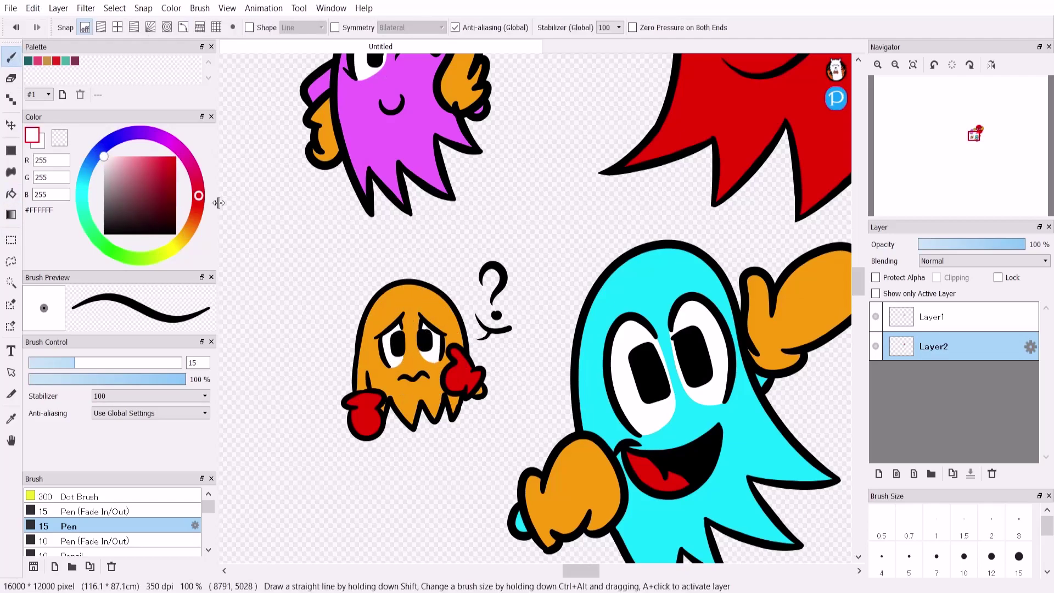
- Add two new layers between the line art and the colour layer and set Layer4's opacity to 50%
{"action": "left_click", "coordinate": [324, 132], "text": "alt"}
{"action": "key", "text": "g"}
{"action": "left_click", "coordinate": [28, 60]}
{"action": "left_click", "coordinate": [878, 473]}
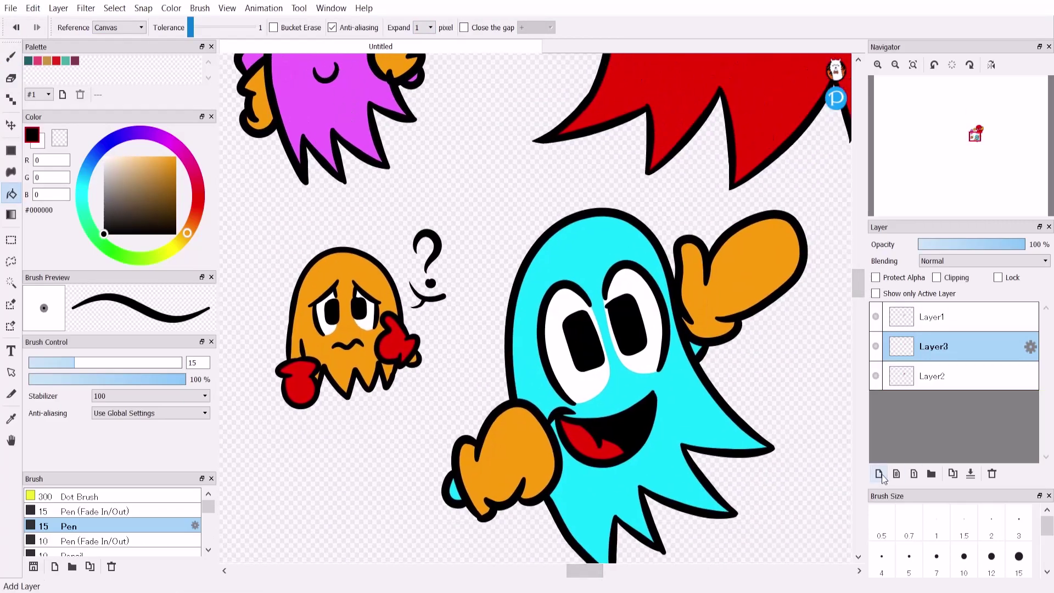
{"action": "left_click", "coordinate": [878, 473]}
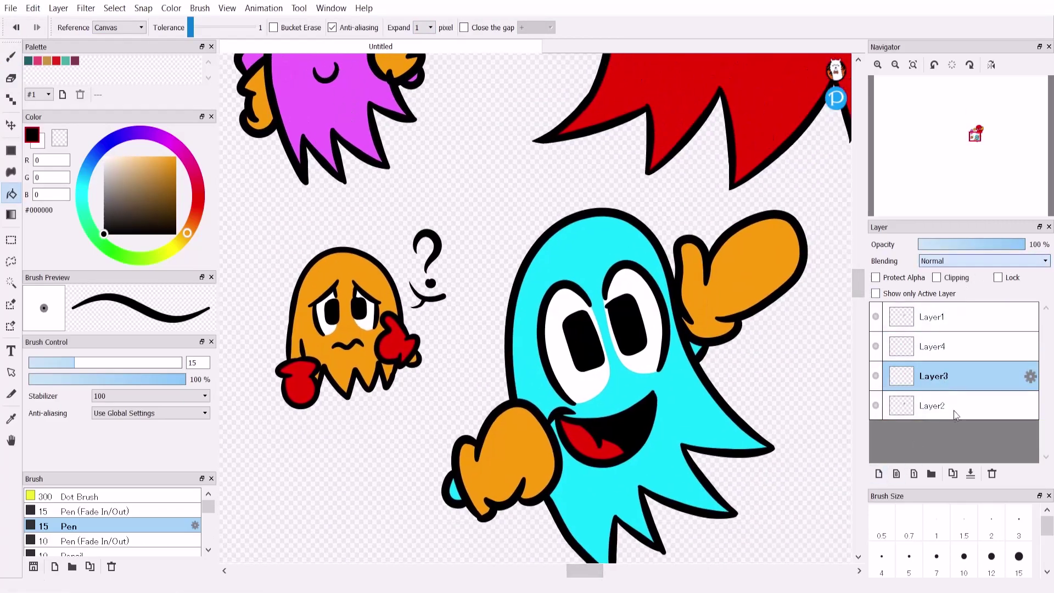
{"action": "left_click", "coordinate": [932, 346]}
{"action": "left_click", "coordinate": [970, 245]}
- On Layer3, outline a shadow along the angry ghost's right side with the 15 px Pen in dark red #BF0000 and fill it
{"action": "left_click", "coordinate": [933, 376]}
{"action": "mouse_move", "coordinate": [858, 283]}
{"action": "left_mouse_down"}
{"action": "mouse_move", "coordinate": [863, 258]}
{"action": "mouse_move", "coordinate": [859, 290]}
{"action": "mouse_move", "coordinate": [859, 282]}
{"action": "left_mouse_up"}
{"action": "scroll", "coordinate": [637, 181], "scroll_direction": "right", "scroll_amount": 3}
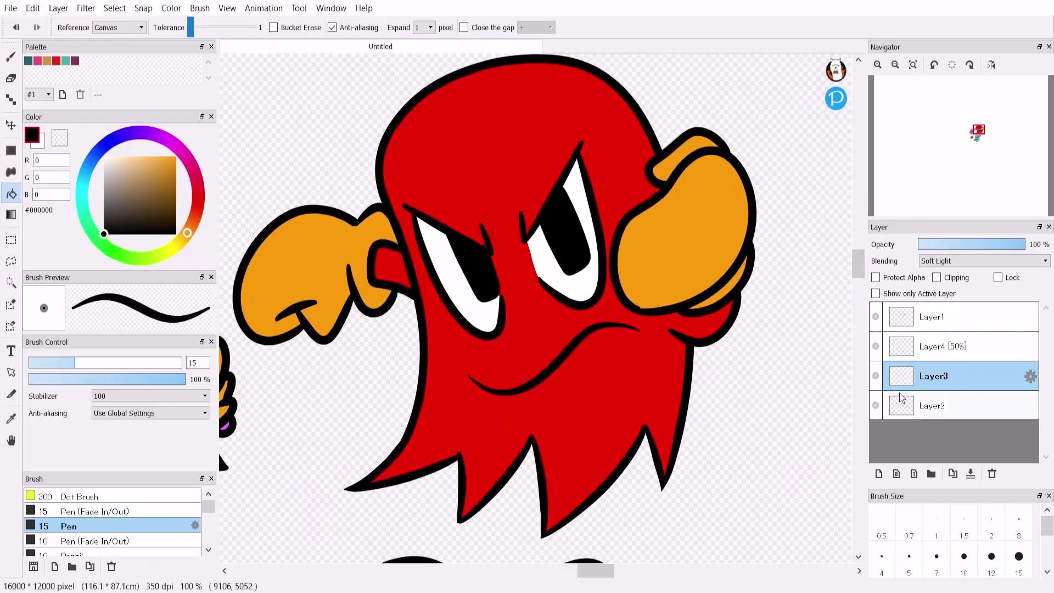
{"action": "key", "text": "b"}
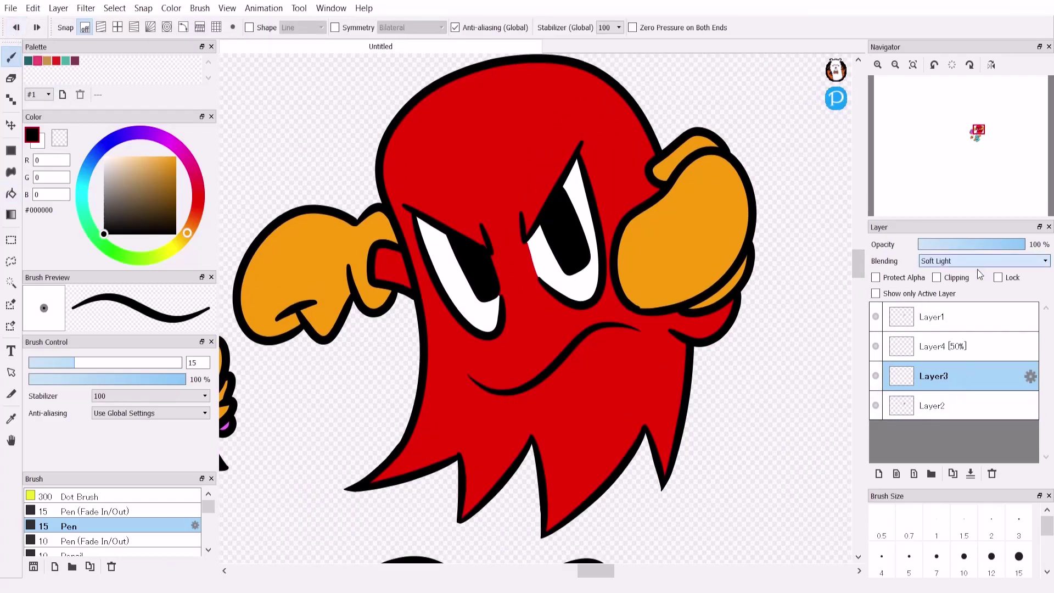
{"action": "left_click", "coordinate": [205, 192]}
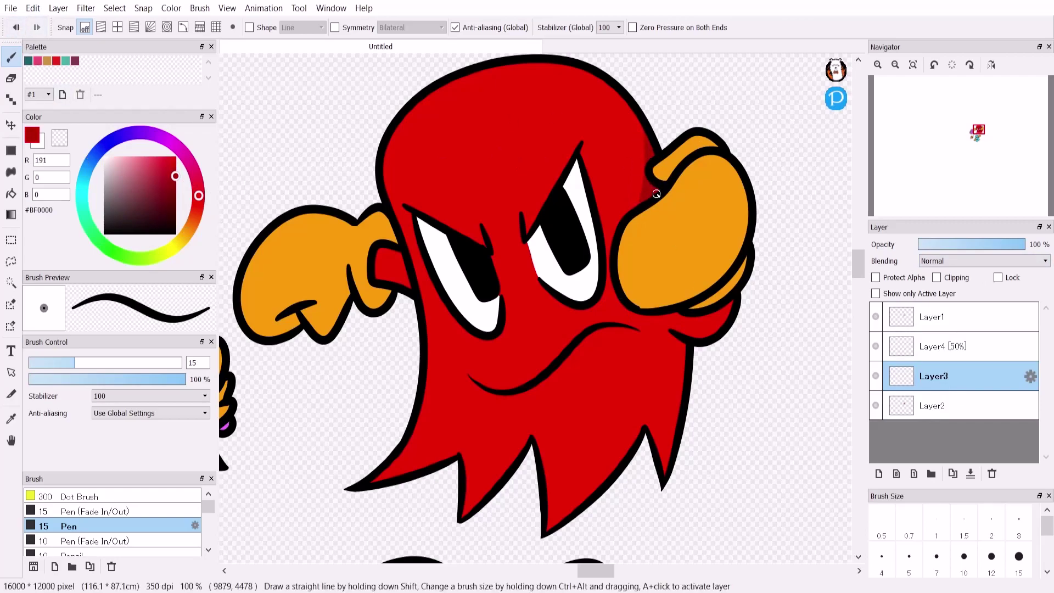
{"action": "left_click_drag", "start_coordinate": [622, 320], "coordinate": [543, 456]}
{"action": "key", "text": "g"}
{"action": "left_click", "coordinate": [658, 395]}
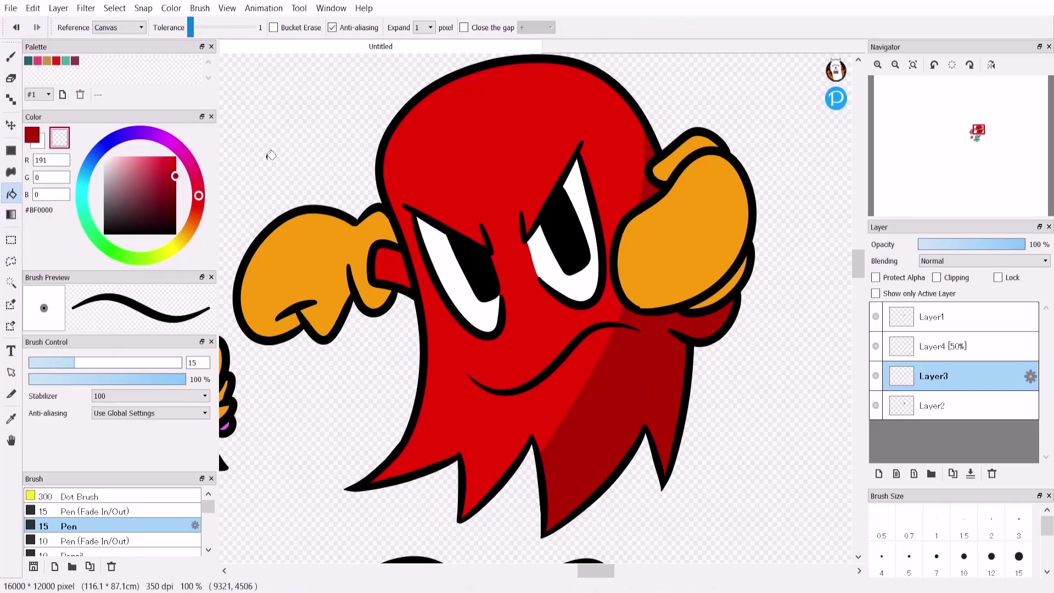
- Trim the edge of the angry ghost's body shadow into a curve using the Pen with transparent colour
{"action": "key", "text": "b"}
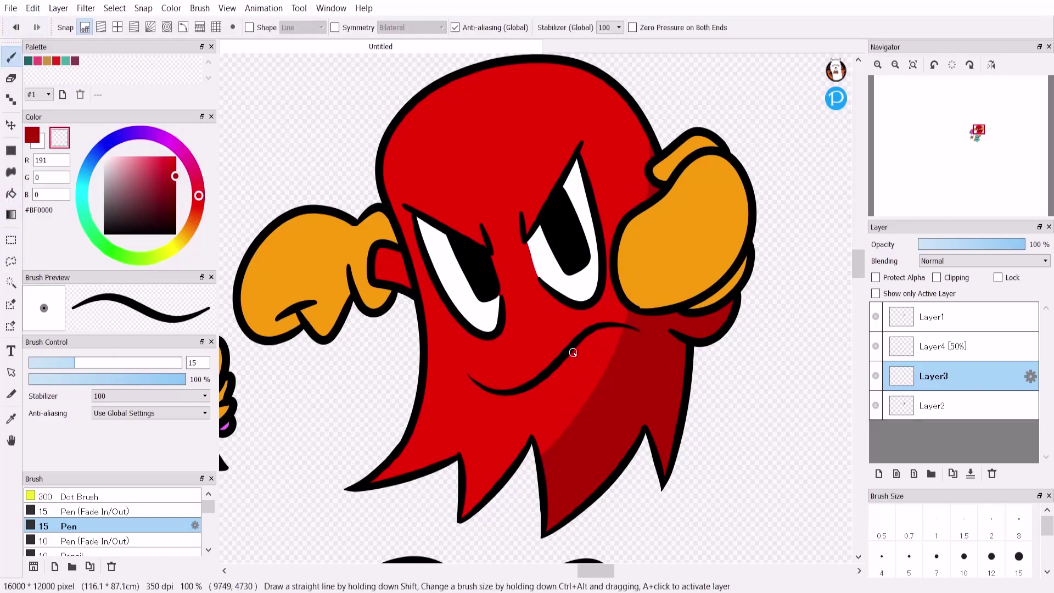
{"action": "key", "text": "x"}
{"action": "mouse_move", "coordinate": [536, 437]}
{"action": "left_mouse_down"}
{"action": "mouse_move", "coordinate": [616, 341]}
{"action": "mouse_move", "coordinate": [612, 349]}
{"action": "left_mouse_up"}
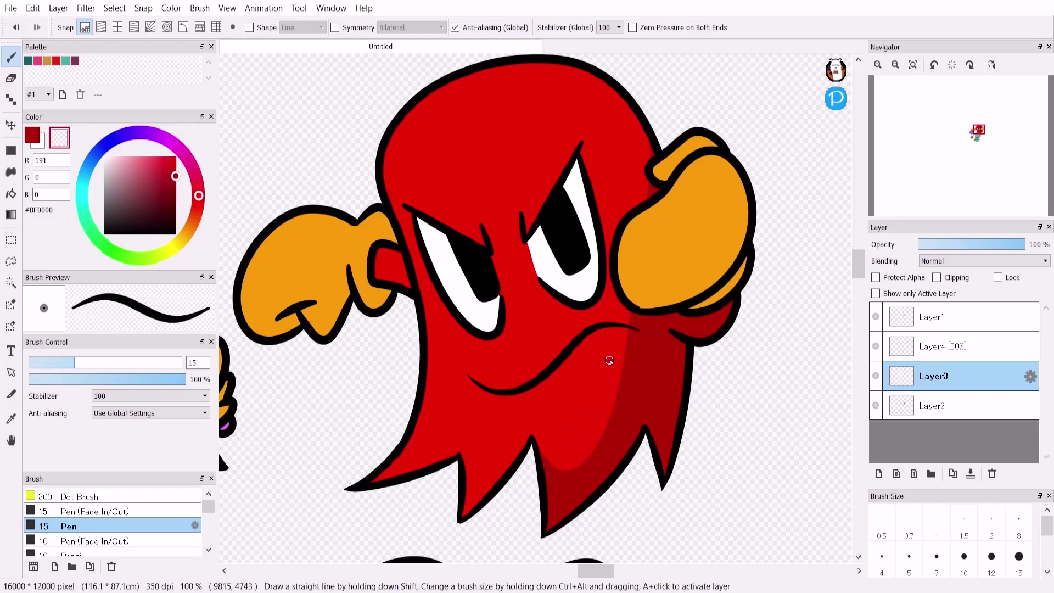
- Shade one of the angry ghost's lower tail spikes in dark red #BF0000 and its raised fist in dark orange #C77800
{"action": "key", "text": "x"}
{"action": "left_click_drag", "start_coordinate": [533, 439], "coordinate": [468, 500]}
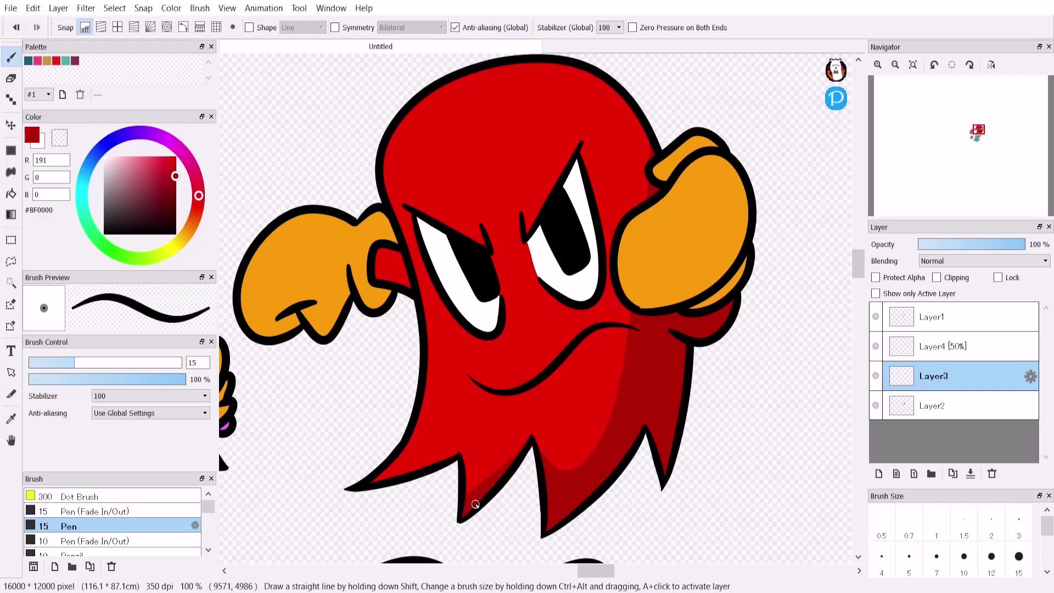
{"action": "left_click", "coordinate": [664, 227], "text": "alt"}
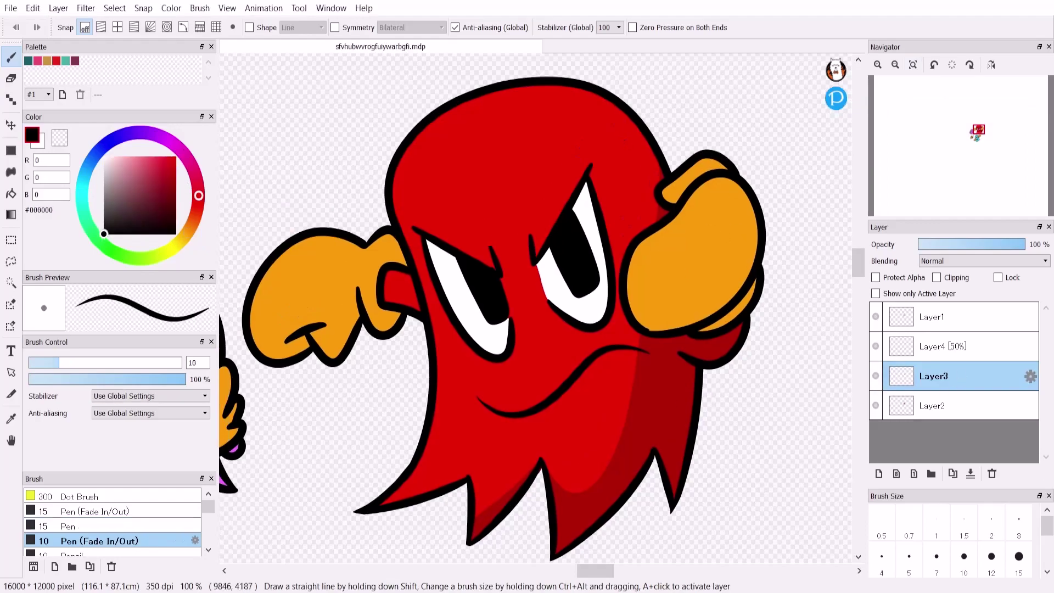
{"action": "left_click", "coordinate": [679, 250], "text": "alt"}
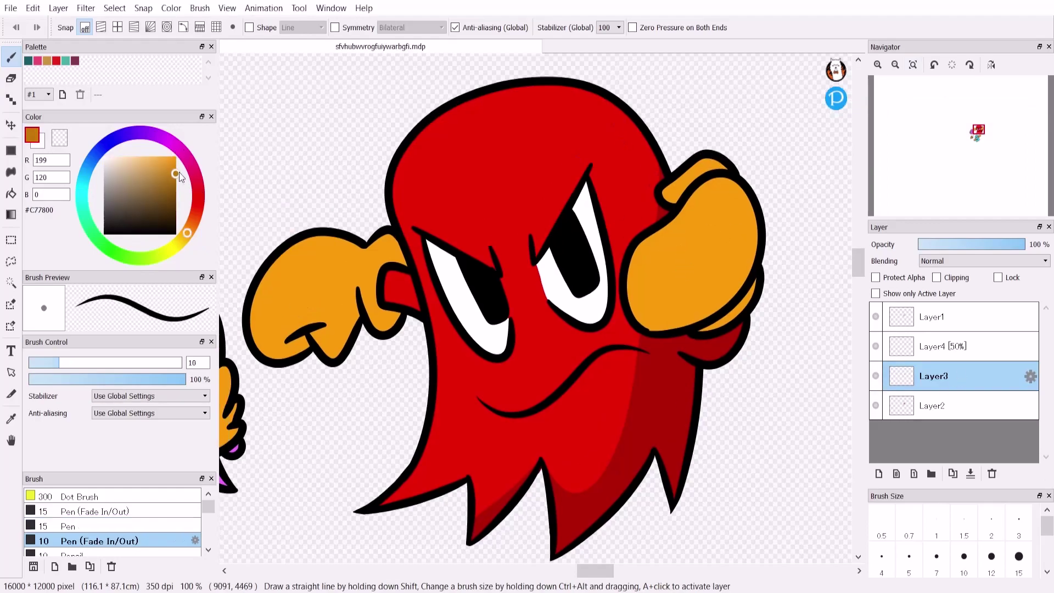
{"action": "left_click", "coordinate": [69, 526]}
{"action": "left_click_drag", "start_coordinate": [713, 170], "coordinate": [658, 326]}
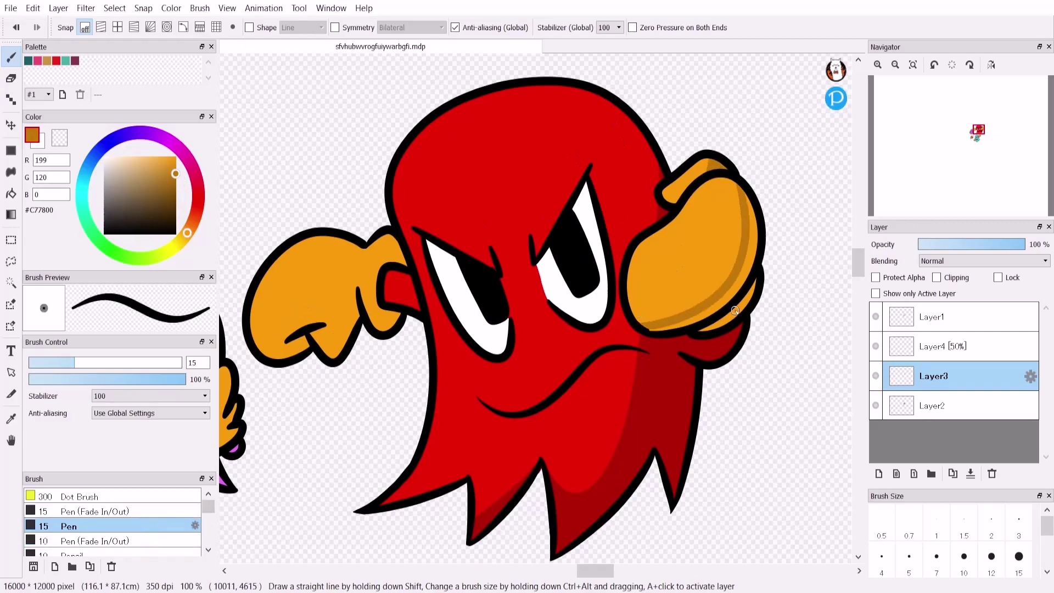
{"action": "key", "text": "g"}
{"action": "left_click", "coordinate": [737, 300]}
{"action": "key", "text": "b"}
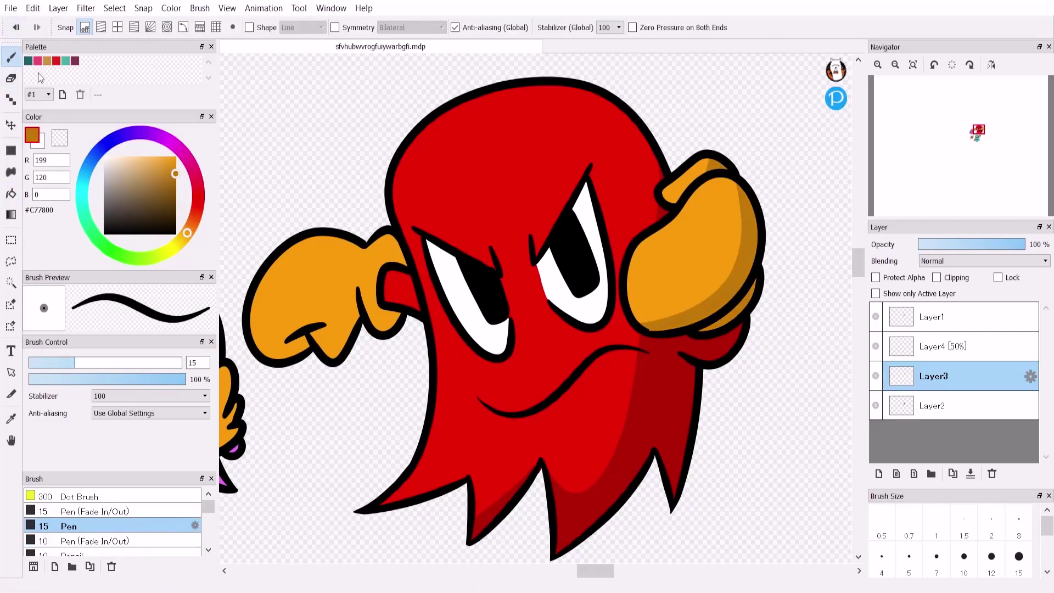
- Outline shadows along the underside of the angry ghost's outstretched glove and thumb in #C77800 and fill them
{"action": "left_click_drag", "start_coordinate": [396, 241], "coordinate": [403, 256]}
{"action": "left_click_drag", "start_coordinate": [357, 300], "coordinate": [321, 328]}
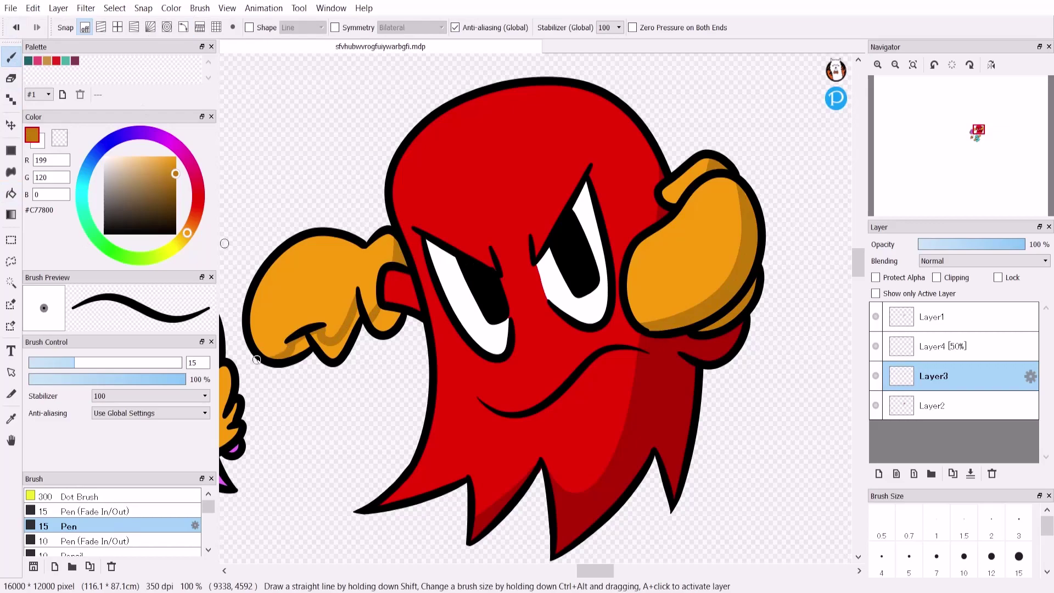
{"action": "key", "text": "g"}
{"action": "left_click", "coordinate": [301, 346]}
{"action": "left_click", "coordinate": [387, 319]}
- Fill the angry ghost's outstretched arm with dark red #BF0000 and shade the glove area around the wrist in #C77800
{"action": "left_click", "coordinate": [683, 357], "text": "alt"}
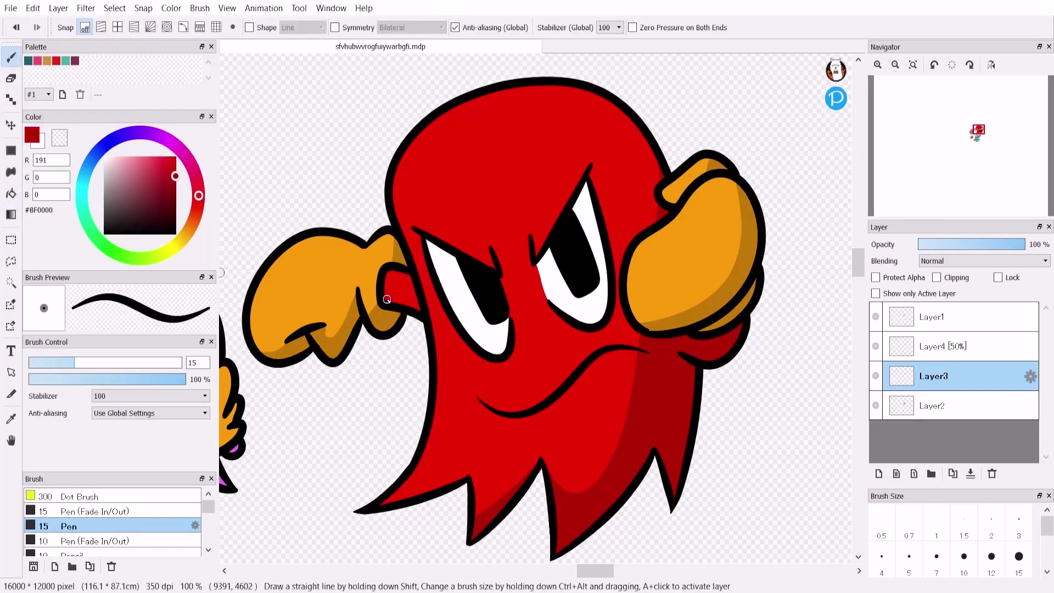
{"action": "left_click", "coordinate": [400, 282]}
{"action": "left_click", "coordinate": [399, 245], "text": "alt"}
{"action": "key", "text": "b"}
{"action": "left_click_drag", "start_coordinate": [398, 245], "coordinate": [384, 310]}
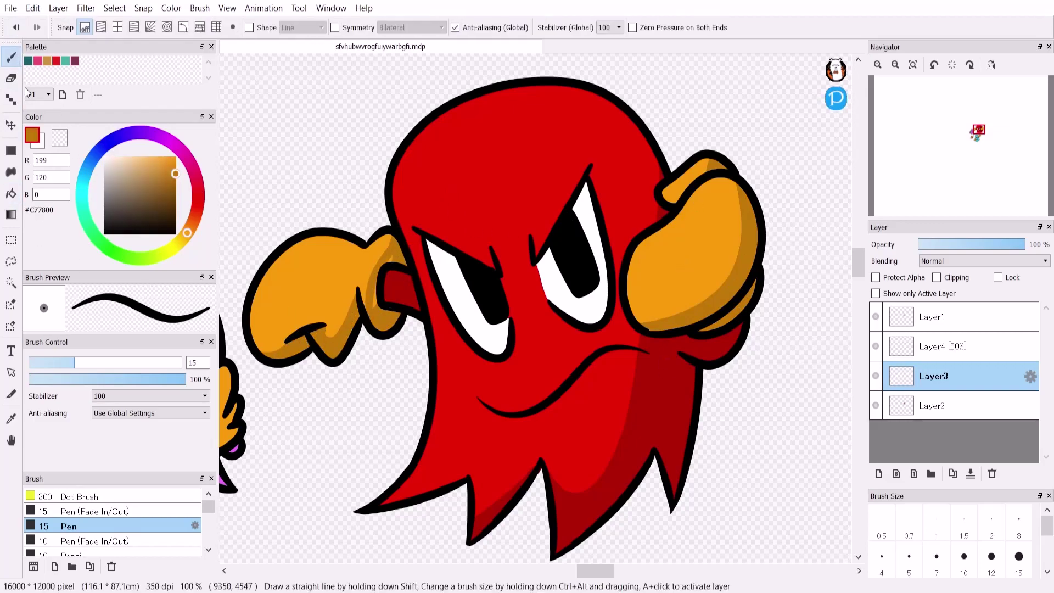
- Shade the lower edges of both of the cyan ghost's gloves in dark orange #C77800
{"action": "scroll", "coordinate": [814, 270], "scroll_direction": "down", "scroll_amount": 5}
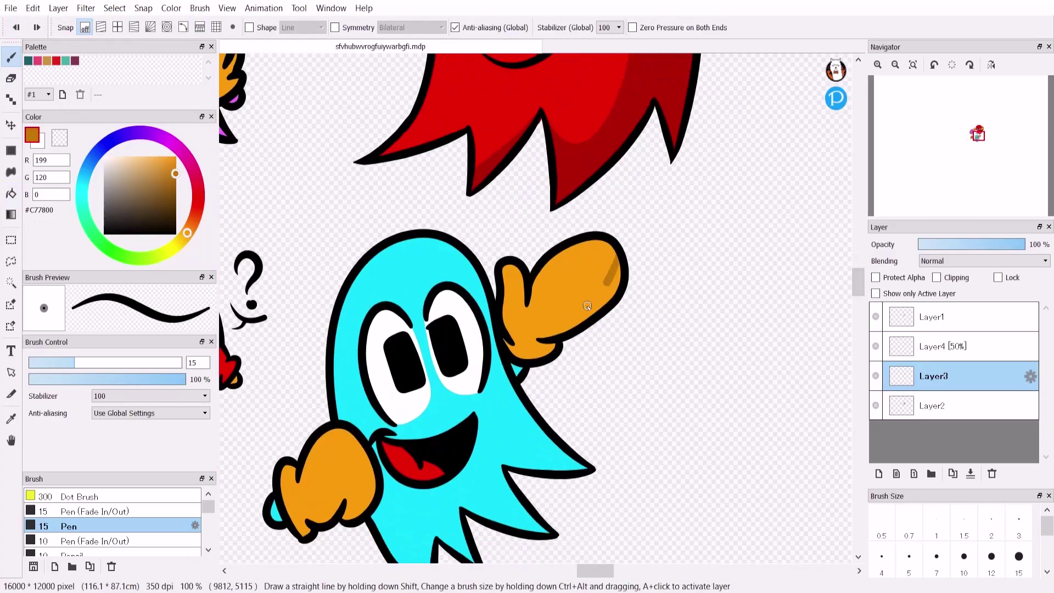
{"action": "left_click_drag", "start_coordinate": [556, 345], "coordinate": [557, 334]}
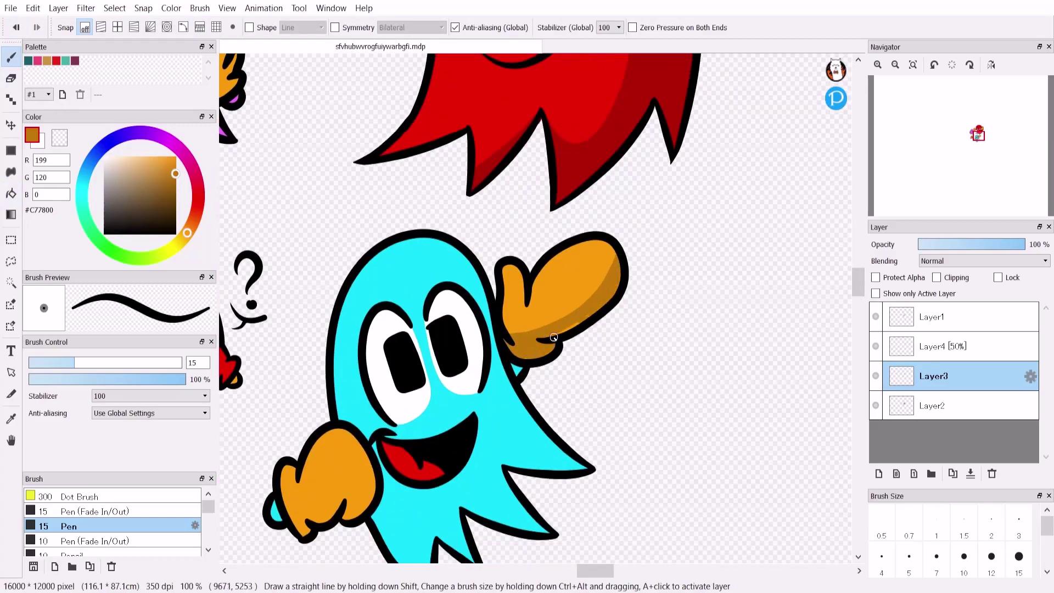
{"action": "mouse_move", "coordinate": [303, 528]}
{"action": "left_mouse_down"}
{"action": "mouse_move", "coordinate": [340, 502]}
{"action": "mouse_move", "coordinate": [361, 423]}
{"action": "mouse_move", "coordinate": [317, 524]}
{"action": "mouse_move", "coordinate": [339, 507]}
{"action": "mouse_move", "coordinate": [361, 446]}
{"action": "left_mouse_up"}
{"action": "key", "text": "g"}
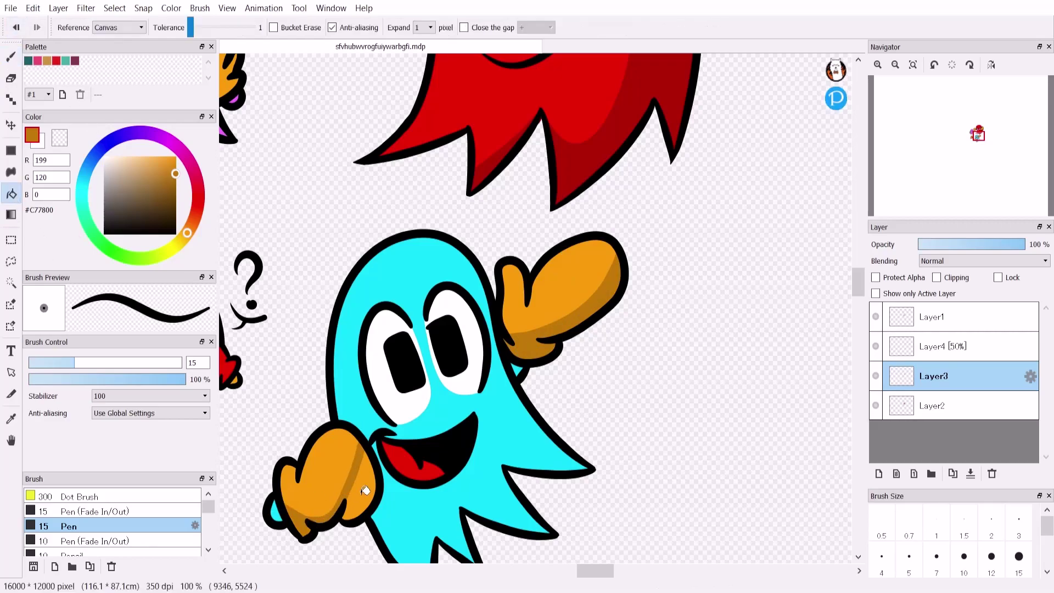
{"action": "key", "text": "b"}
- Clip Layer3 to the colour layer and shade the sad orange ghost's body edges and tail in #C77800
{"action": "left_click_drag", "start_coordinate": [595, 570], "coordinate": [586, 570]}
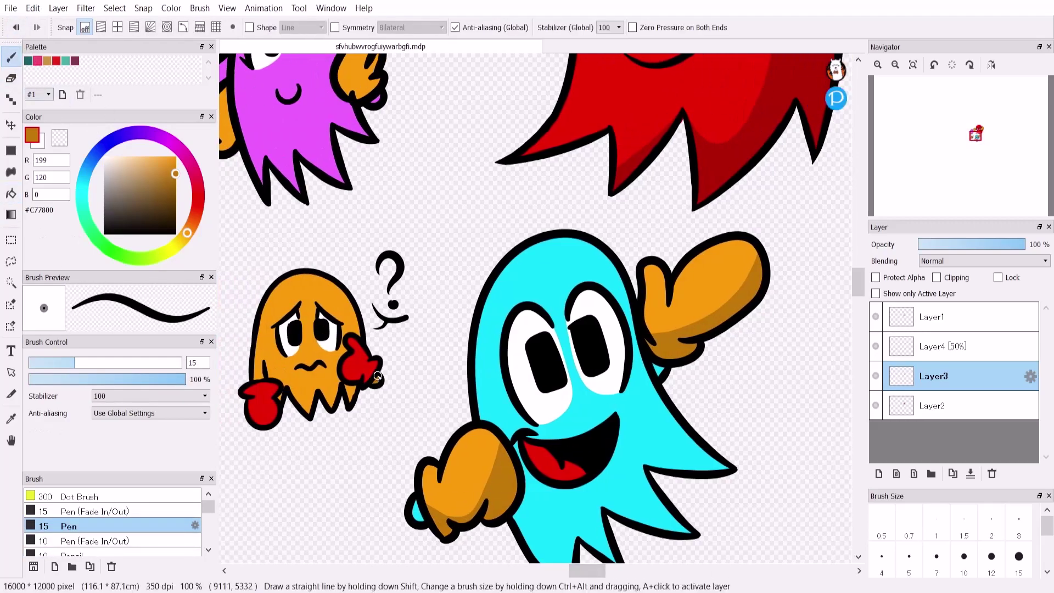
{"action": "key", "text": "ctrl+alt+g"}
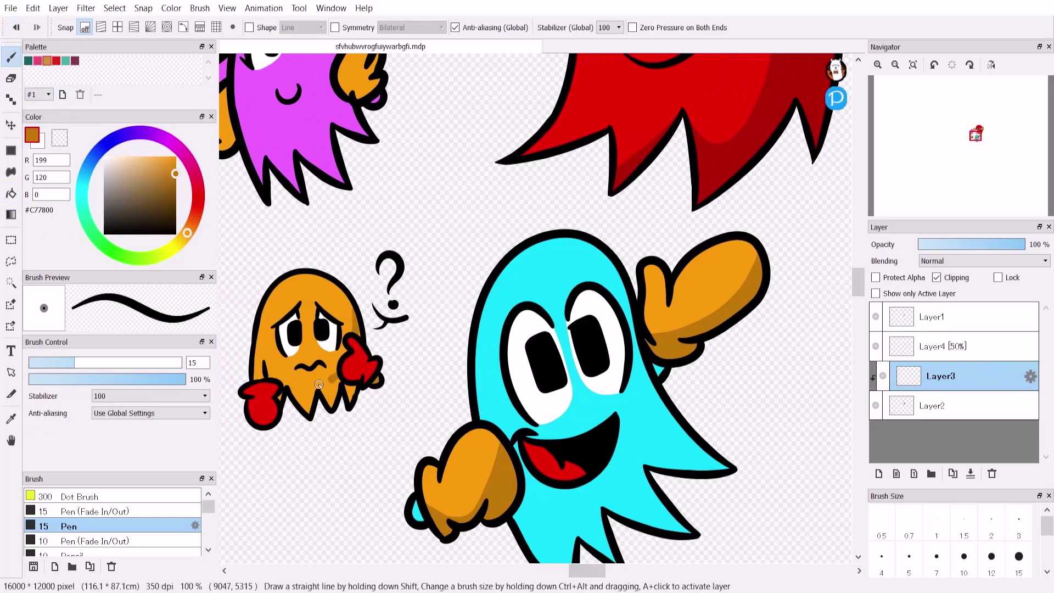
{"action": "mouse_move", "coordinate": [324, 383]}
{"action": "left_mouse_down"}
{"action": "mouse_move", "coordinate": [253, 337]}
{"action": "mouse_move", "coordinate": [358, 327]}
{"action": "left_mouse_up"}
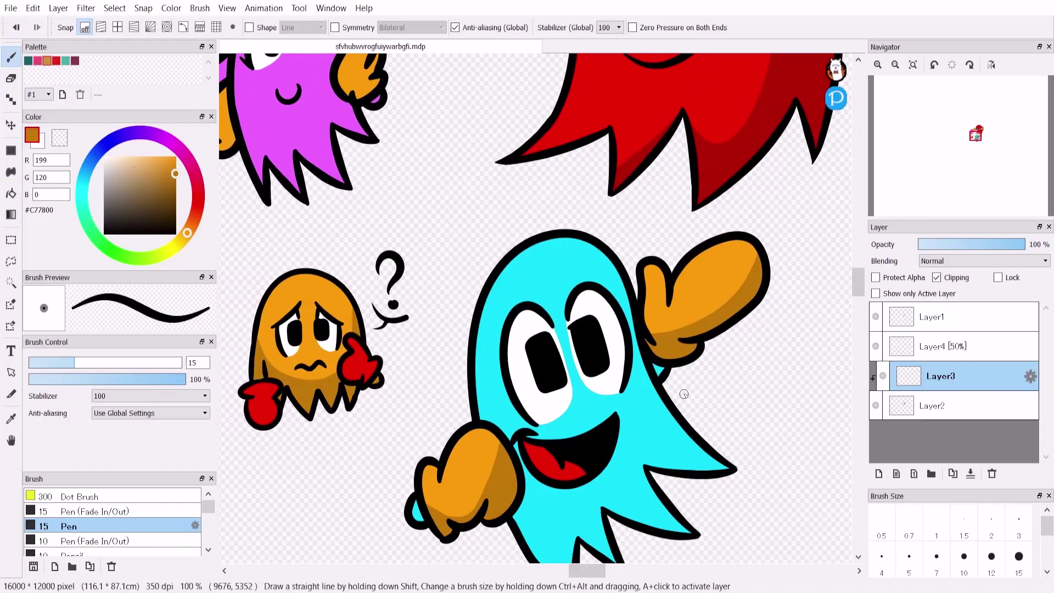
- Shade both of the winking pink ghost's gloves in dark orange #C77800
{"action": "scroll", "coordinate": [860, 284], "scroll_direction": "up", "scroll_amount": 1}
{"action": "scroll", "coordinate": [859, 284], "scroll_direction": "left", "scroll_amount": 2}
{"action": "scroll", "coordinate": [859, 283], "scroll_direction": "up", "scroll_amount": 4}
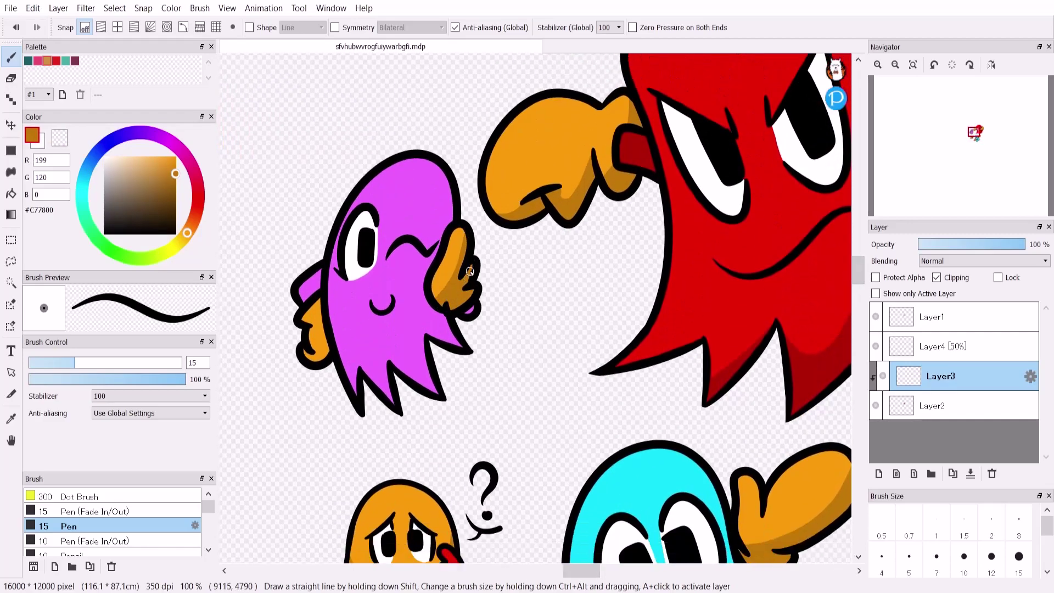
{"action": "left_click_drag", "start_coordinate": [318, 299], "coordinate": [314, 365]}
- Shade the sad ghost's red gloves with the 15 px Pen in dark red #BF0000
{"action": "left_click", "coordinate": [660, 365], "text": "alt"}
{"action": "scroll", "coordinate": [458, 270], "scroll_direction": "down", "scroll_amount": 7}
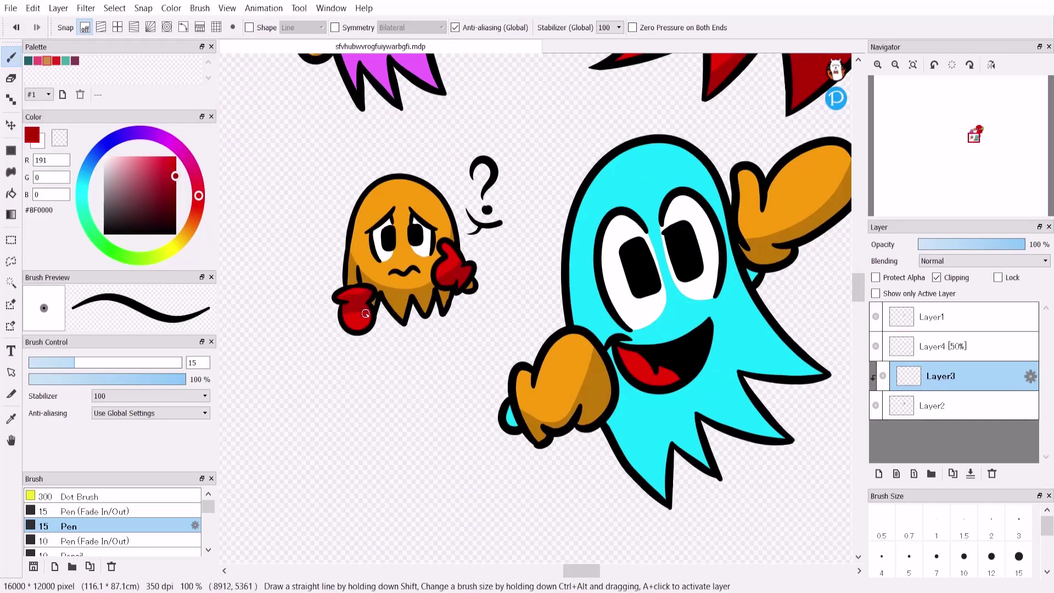
- Shade the cyan ghost's body edge, beside the lowered glove and along the tail spikes in dark teal #007A96
{"action": "scroll", "coordinate": [808, 225], "scroll_direction": "up", "scroll_amount": 5}
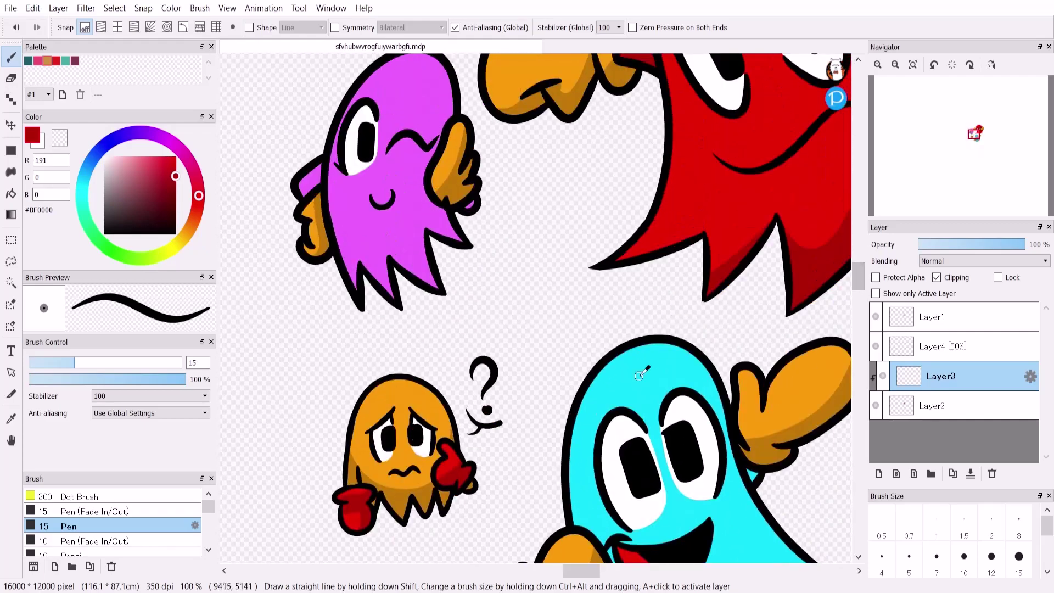
{"action": "left_click", "coordinate": [639, 374], "text": "alt"}
{"action": "scroll", "coordinate": [639, 375], "scroll_direction": "down", "scroll_amount": 5}
{"action": "scroll", "coordinate": [583, 352], "scroll_direction": "right", "scroll_amount": 5}
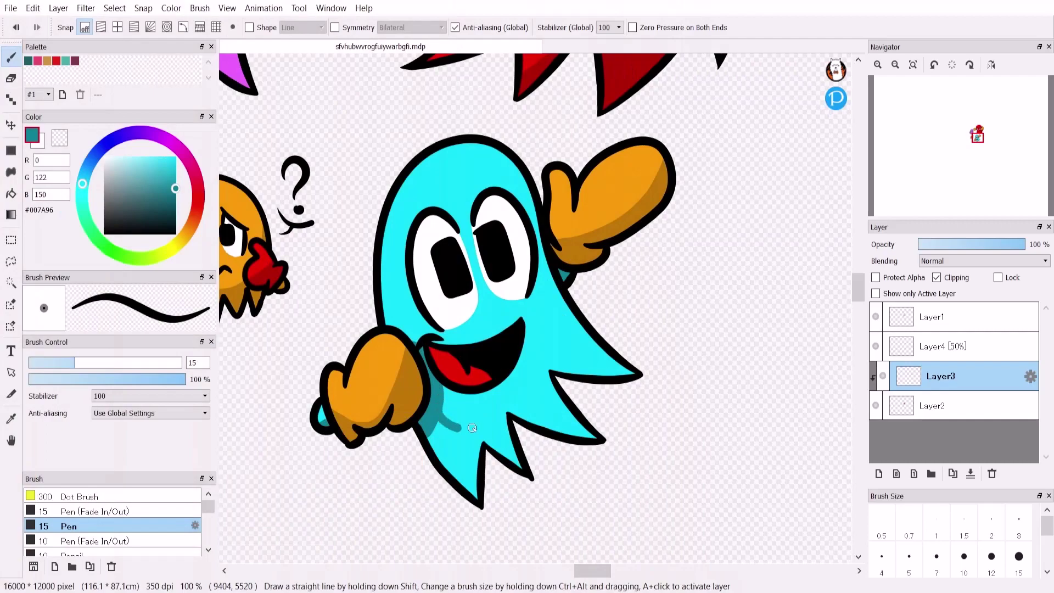
{"action": "key", "text": "ctrl+z"}
{"action": "mouse_move", "coordinate": [472, 427]}
{"action": "left_mouse_down"}
{"action": "mouse_move", "coordinate": [634, 372]}
{"action": "mouse_move", "coordinate": [569, 433]}
{"action": "left_mouse_up"}
{"action": "key", "text": "ctrl+z"}
{"action": "mouse_move", "coordinate": [383, 229]}
{"action": "left_mouse_down"}
{"action": "mouse_move", "coordinate": [398, 330]}
{"action": "mouse_move", "coordinate": [475, 470]}
{"action": "left_mouse_up"}
- Trim the cyan ghost's lower body shadow with transparent colour and fill out its shape in teal #007A96
{"action": "key", "text": "x"}
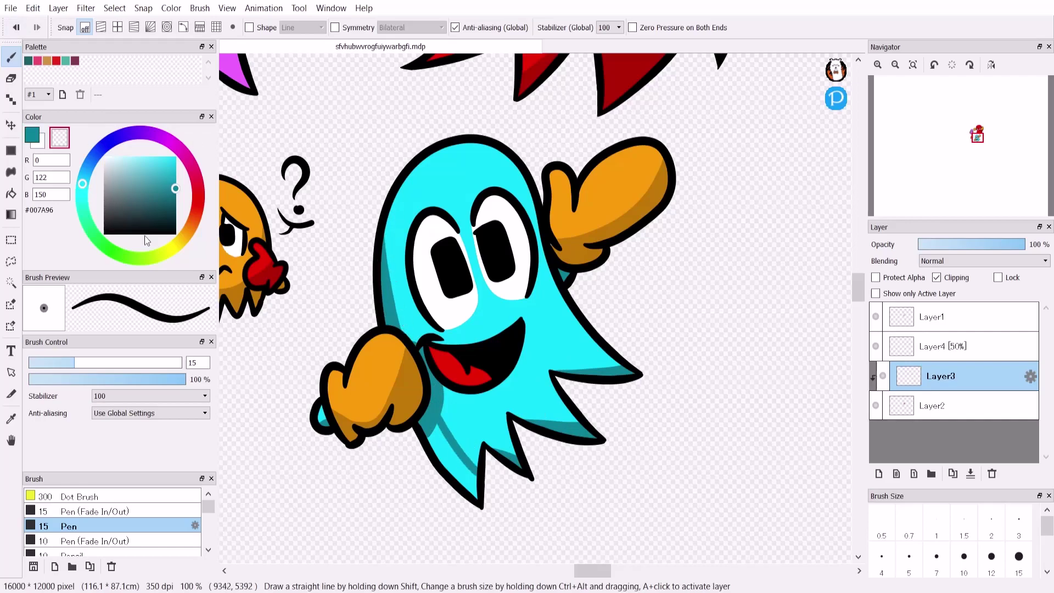
{"action": "left_click_drag", "start_coordinate": [431, 426], "coordinate": [467, 473]}
{"action": "key", "text": "x"}
{"action": "left_click_drag", "start_coordinate": [439, 373], "coordinate": [475, 467]}
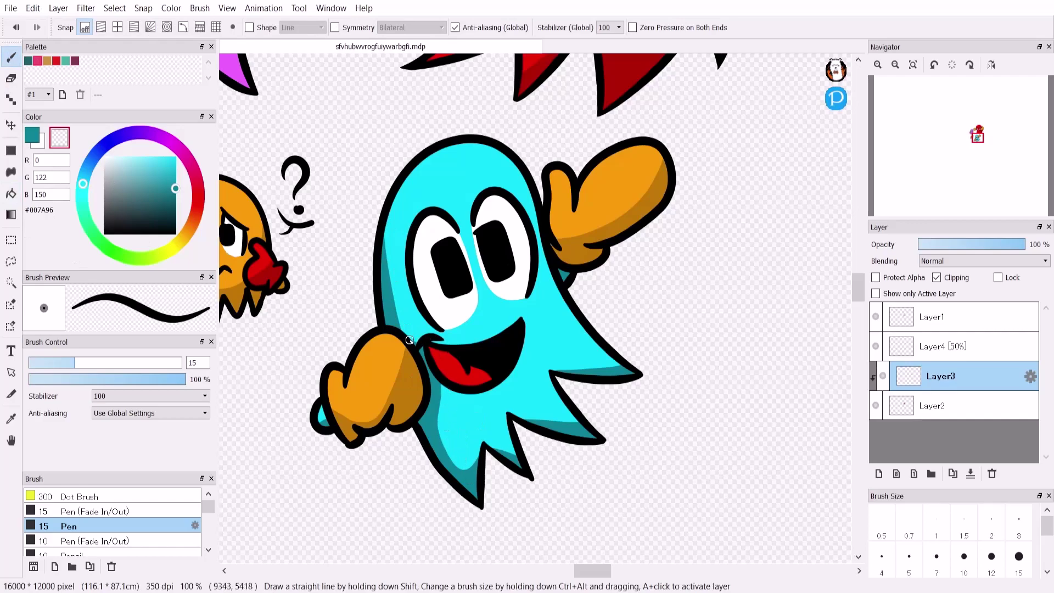
- Shade the cyan ghost's tongue in dark red #BF0000
{"action": "left_click", "coordinate": [443, 356], "text": "alt"}
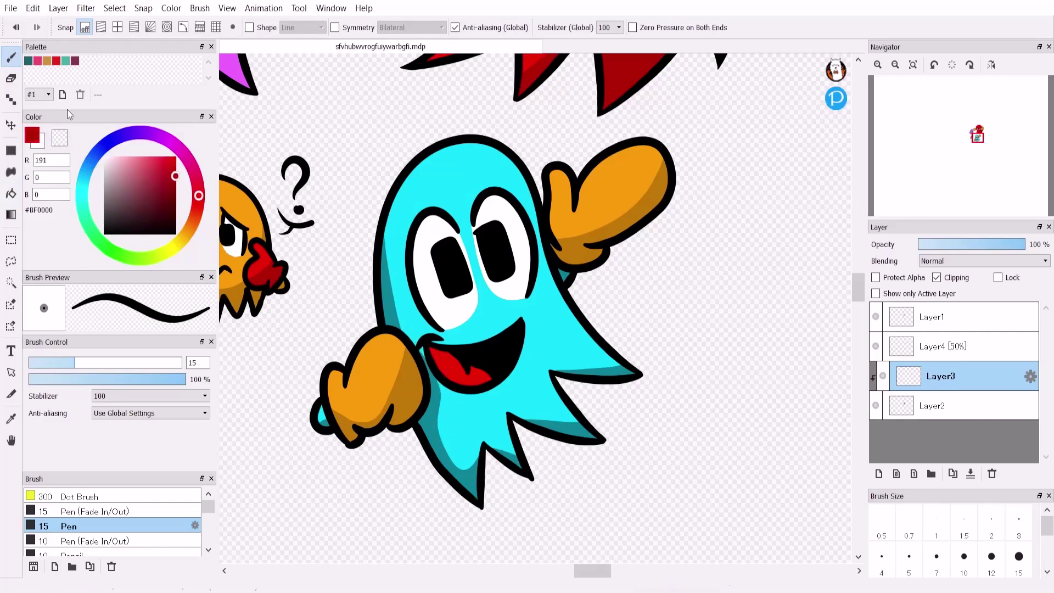
{"action": "key", "text": "x"}
{"action": "key", "text": "x"}
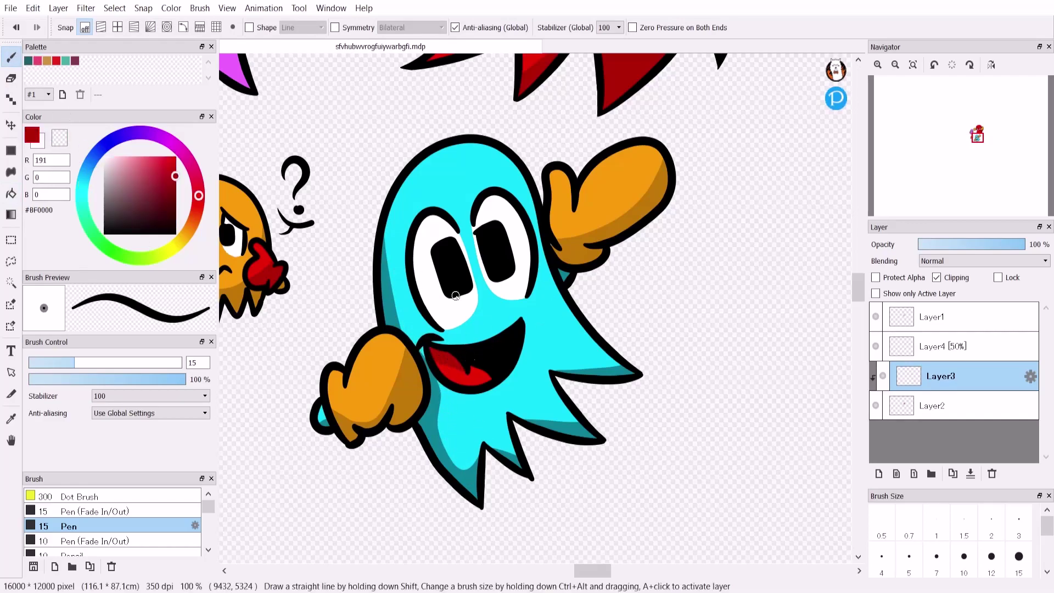
- Shade the winking pink ghost's tail and body edge in purple #A14BAA
{"action": "mouse_move", "coordinate": [859, 291]}
{"action": "left_mouse_down"}
{"action": "mouse_move", "coordinate": [861, 274]}
{"action": "mouse_move", "coordinate": [862, 291]}
{"action": "left_mouse_up"}
{"action": "scroll", "coordinate": [494, 275], "scroll_direction": "up", "scroll_amount": 10}
{"action": "scroll", "coordinate": [494, 275], "scroll_direction": "left", "scroll_amount": 5}
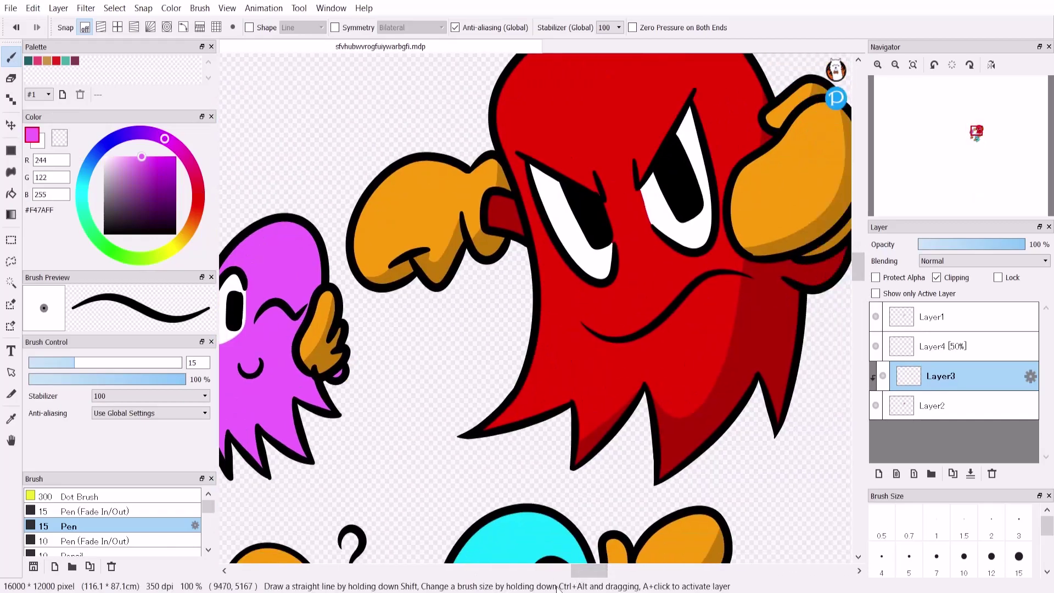
{"action": "left_click", "coordinate": [439, 395], "text": "alt"}
{"action": "left_click", "coordinate": [144, 182]}
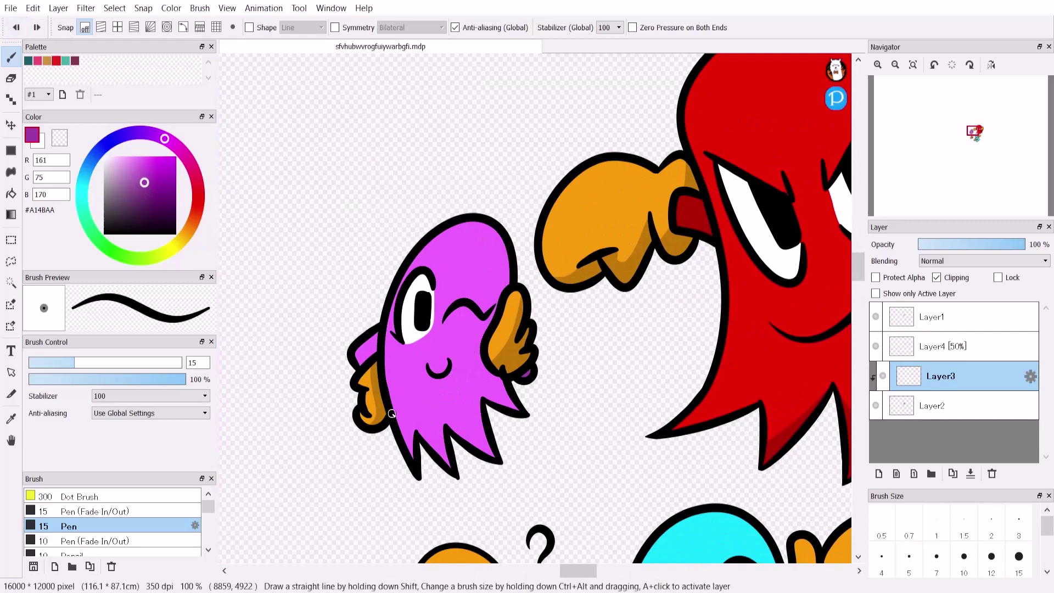
{"action": "mouse_move", "coordinate": [393, 415]}
{"action": "left_mouse_down"}
{"action": "mouse_move", "coordinate": [451, 408]}
{"action": "mouse_move", "coordinate": [512, 278]}
{"action": "left_mouse_up"}
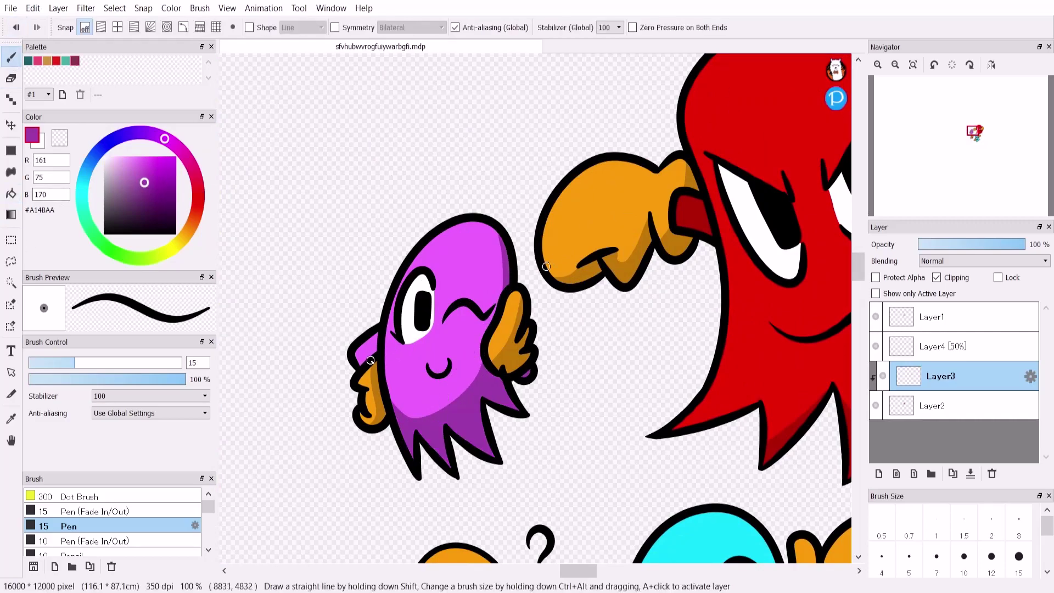
{"action": "scroll", "coordinate": [658, 261], "scroll_direction": "right", "scroll_amount": 5}
{"action": "scroll", "coordinate": [658, 261], "scroll_direction": "left", "scroll_amount": 3}
{"action": "left_click_drag", "start_coordinate": [859, 268], "coordinate": [858, 283]}
{"action": "left_click", "coordinate": [276, 389], "text": "alt"}
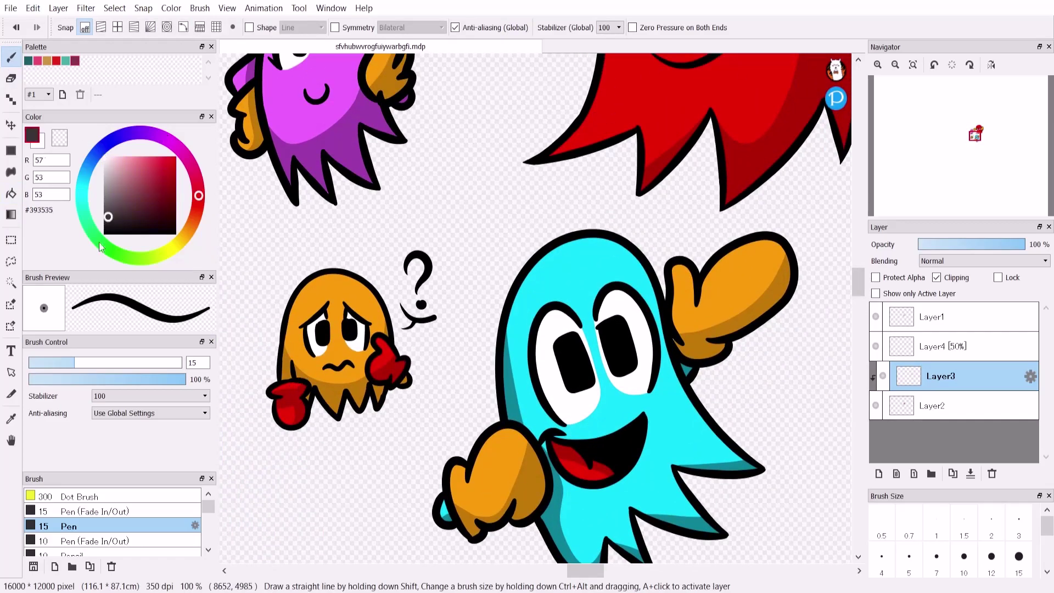
{"action": "left_click", "coordinate": [294, 399], "text": "alt"}
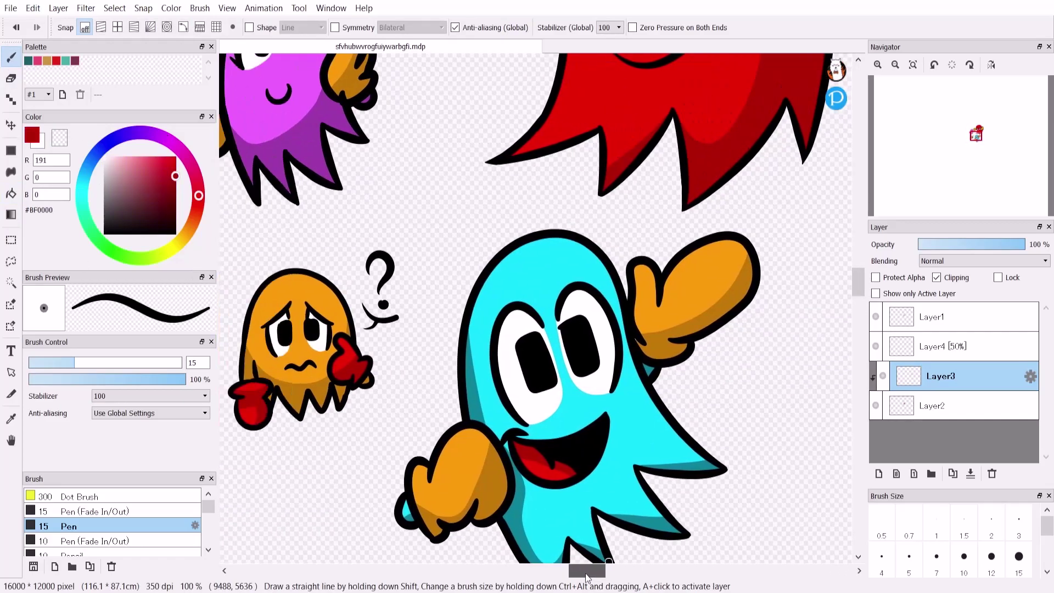
- Add a new clipped layer above Layer3 and turn off clipping on Layer3
{"action": "left_click_drag", "start_coordinate": [858, 282], "coordinate": [865, 271]}
{"action": "key", "text": "ctrl+minus"}
{"action": "key", "text": "ctrl+shift+n"}
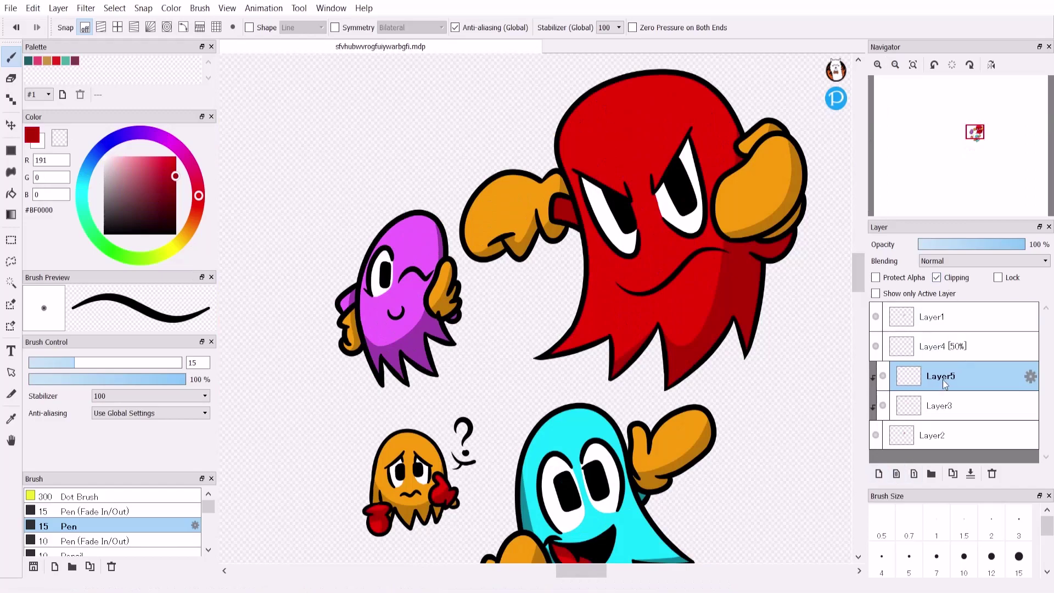
{"action": "left_click", "coordinate": [937, 407]}
{"action": "left_click", "coordinate": [936, 278]}
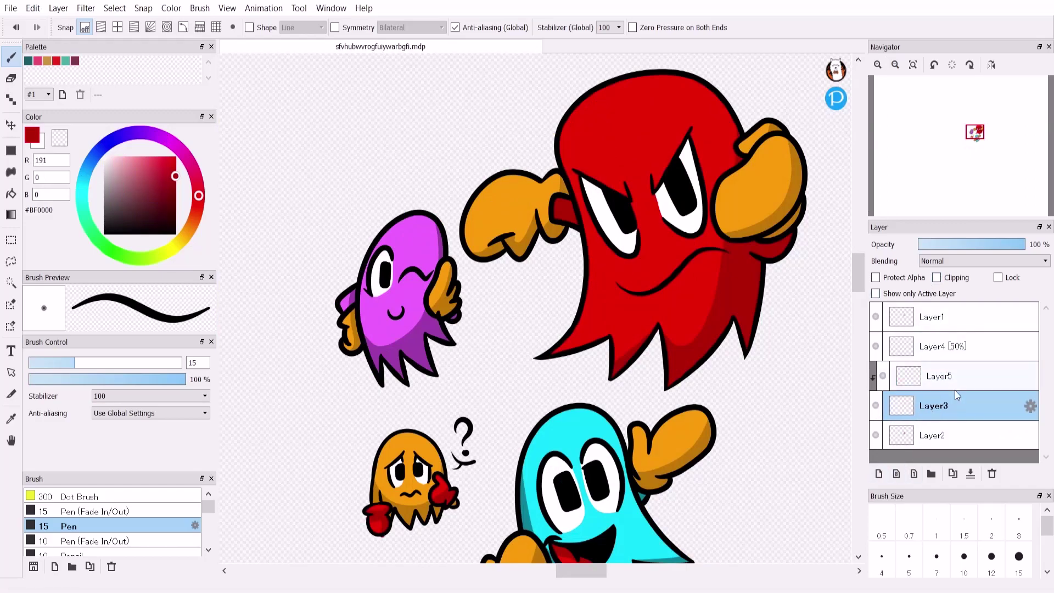
- Cover the ghosts' shadow areas with diagonal black hatching on Layer5
{"action": "left_click", "coordinate": [943, 379]}
{"action": "left_click", "coordinate": [104, 233]}
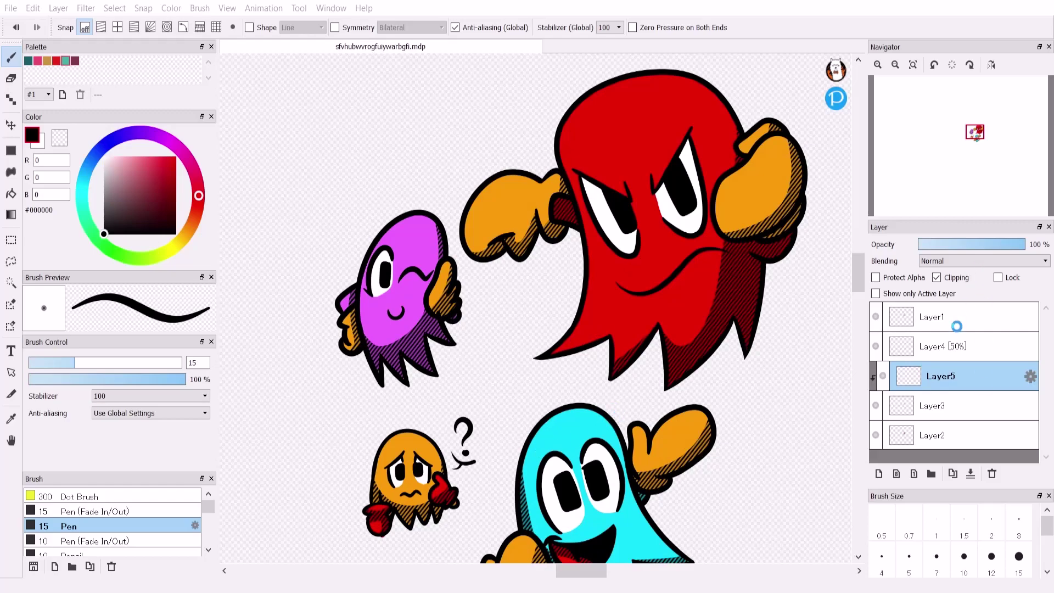
- Set Layer5's blending mode to Overlay and its opacity to 50%
{"action": "scroll", "coordinate": [985, 261], "scroll_direction": "down", "scroll_amount": 4}
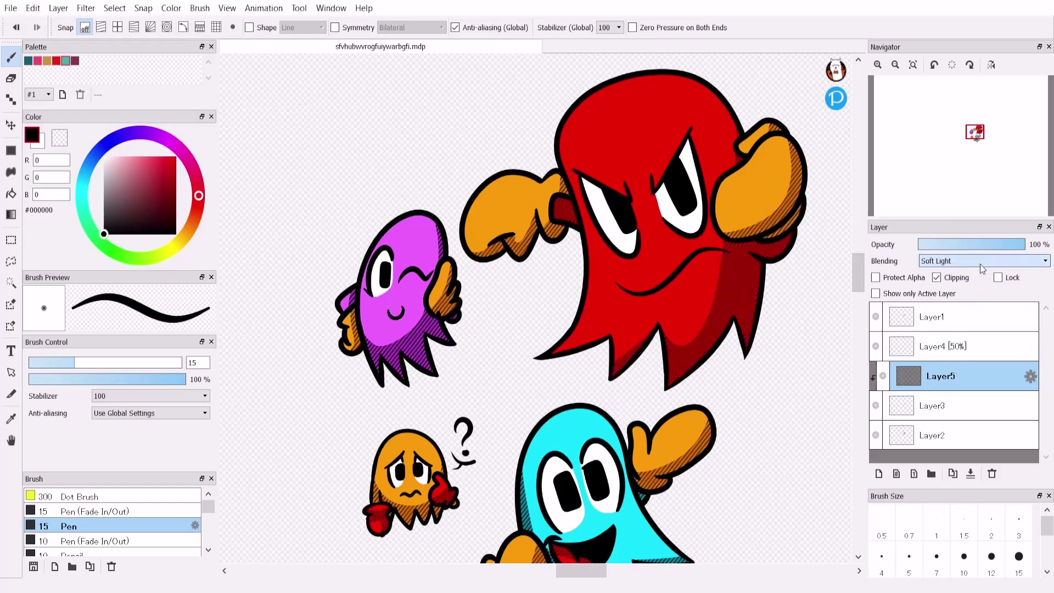
{"action": "left_click", "coordinate": [971, 244]}
{"action": "scroll", "coordinate": [543, 307], "scroll_direction": "down", "scroll_amount": 3}
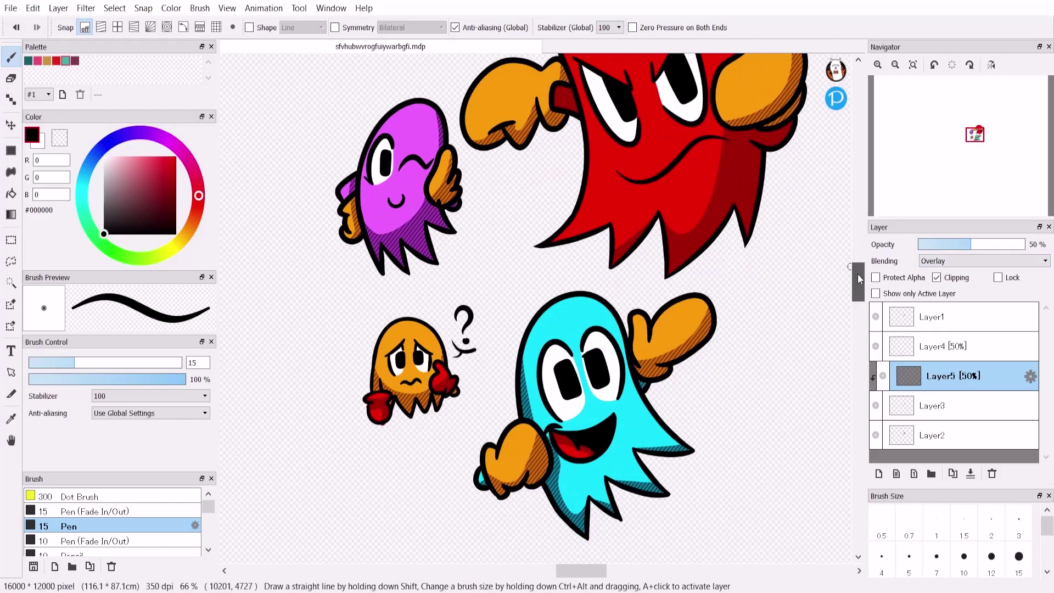
{"action": "scroll", "coordinate": [544, 307], "scroll_direction": "up", "scroll_amount": 2}
- Merge the hatching layer, Layer5, down into Layer3
{"action": "left_click", "coordinate": [933, 405]}
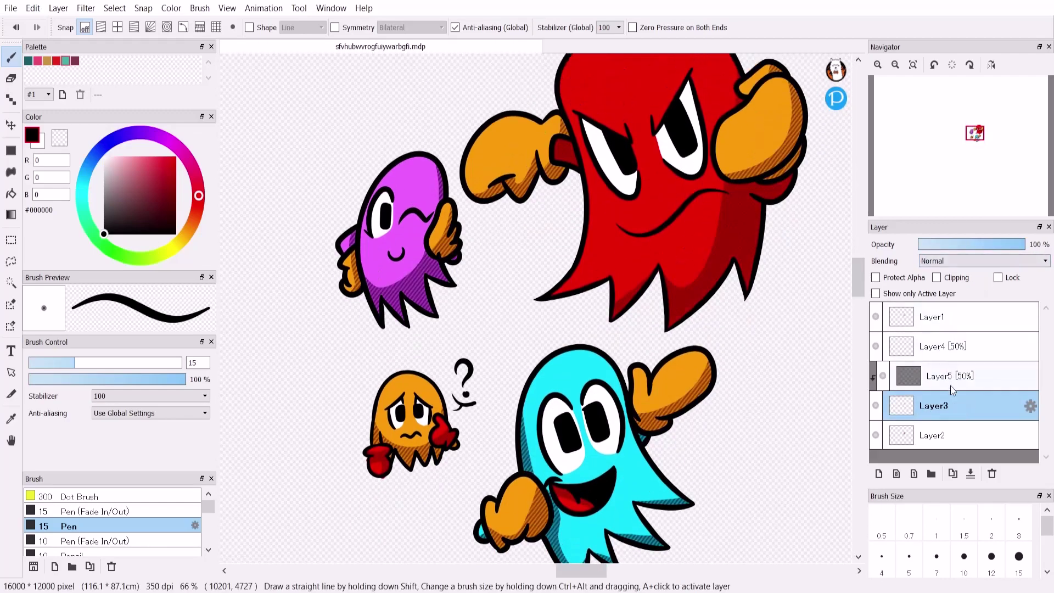
{"action": "left_click", "coordinate": [971, 379]}
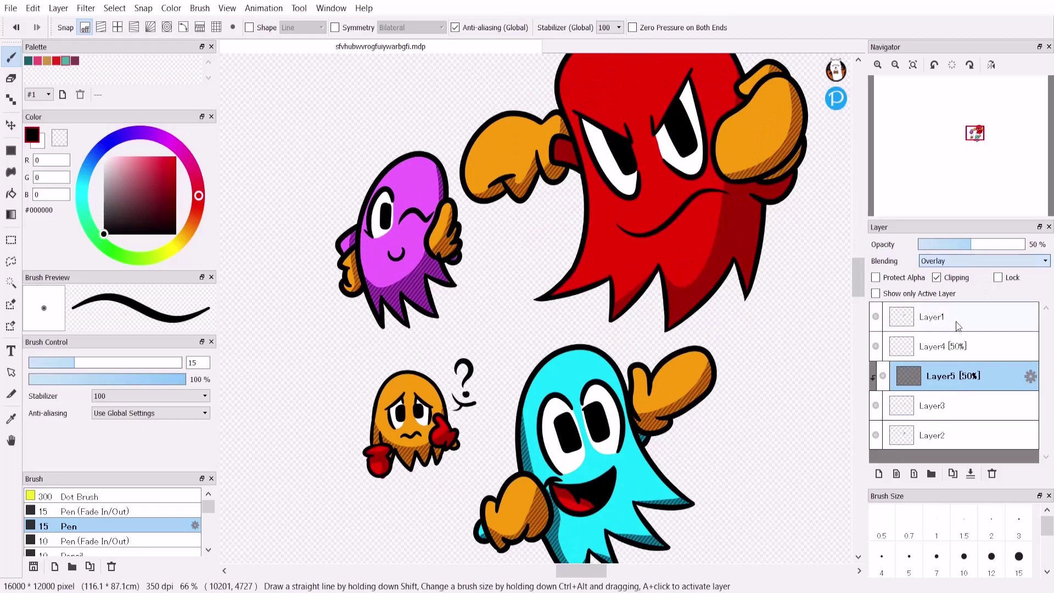
{"action": "scroll", "coordinate": [865, 279], "scroll_direction": "down", "scroll_amount": 1}
{"action": "scroll", "coordinate": [865, 278], "scroll_direction": "up", "scroll_amount": 1}
{"action": "left_click", "coordinate": [971, 473]}
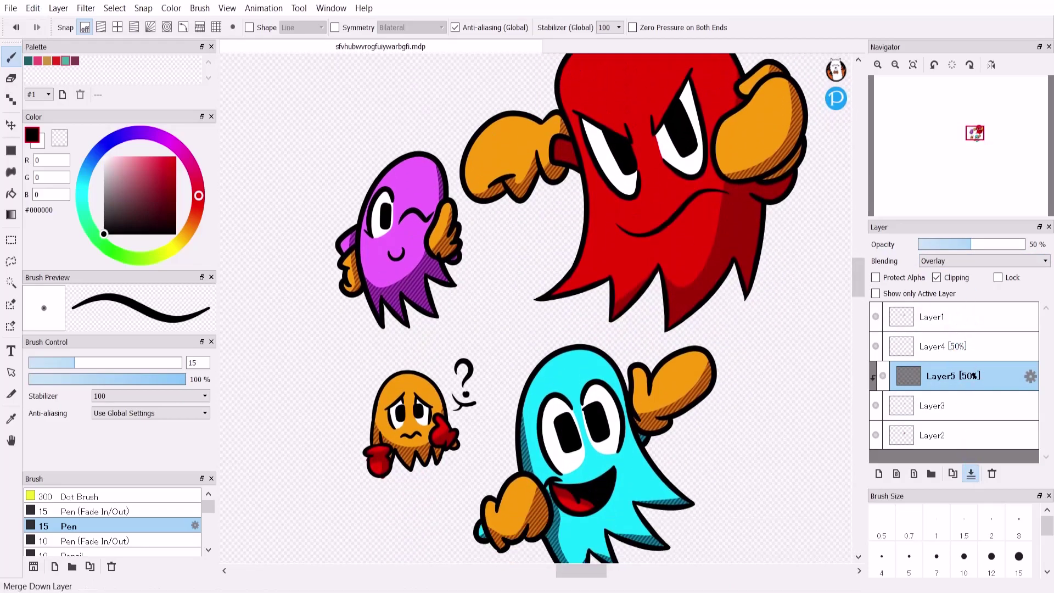
- Reset Layer4 to Normal blending at 100% opacity and outline a pink (#FF8C8C) highlight along the red ghost's head
{"action": "scroll", "coordinate": [856, 274], "scroll_direction": "up", "scroll_amount": 2}
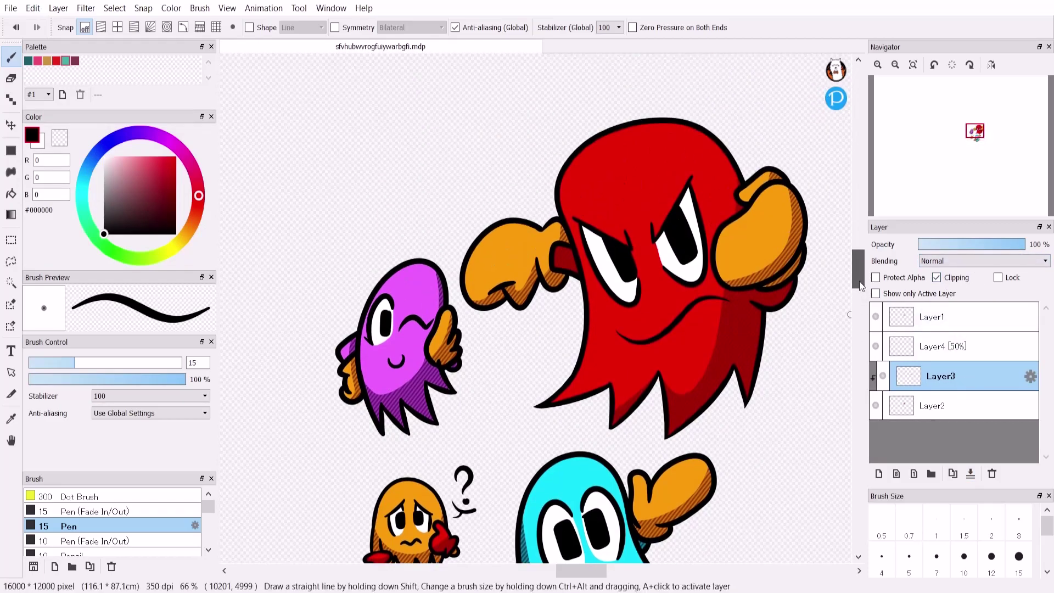
{"action": "scroll", "coordinate": [862, 274], "scroll_direction": "right", "scroll_amount": 3}
{"action": "key", "text": "x"}
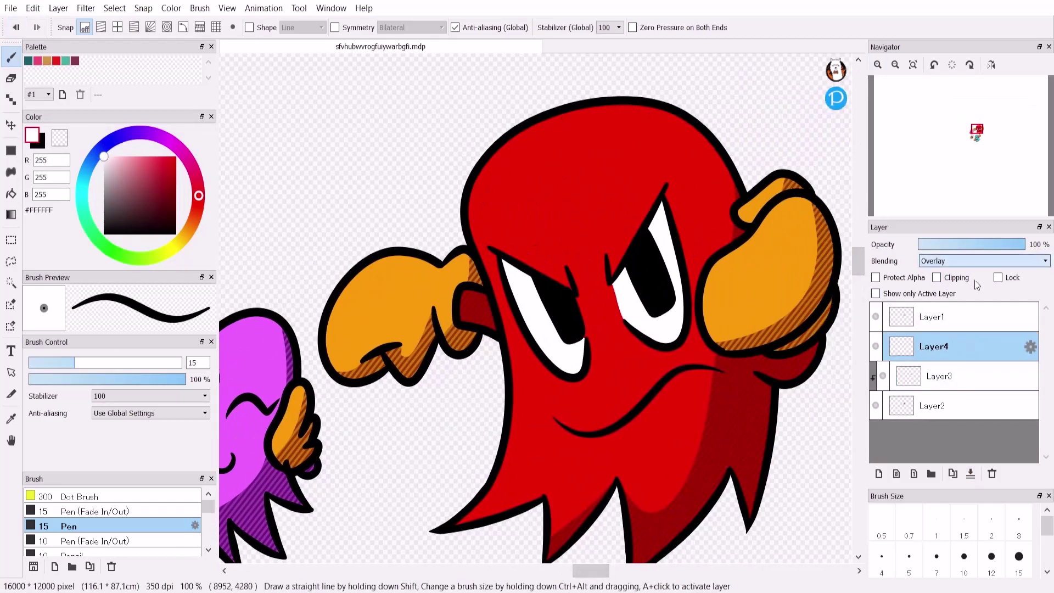
{"action": "left_click_drag", "start_coordinate": [143, 170], "coordinate": [137, 143]}
{"action": "mouse_move", "coordinate": [664, 117]}
{"action": "left_mouse_down"}
{"action": "mouse_move", "coordinate": [490, 182]}
{"action": "mouse_move", "coordinate": [477, 247]}
{"action": "left_mouse_up"}
{"action": "key", "text": "ctrl+z"}
{"action": "mouse_move", "coordinate": [664, 112]}
{"action": "left_mouse_down"}
{"action": "mouse_move", "coordinate": [546, 131]}
{"action": "mouse_move", "coordinate": [492, 267]}
{"action": "mouse_move", "coordinate": [505, 357]}
{"action": "left_mouse_up"}
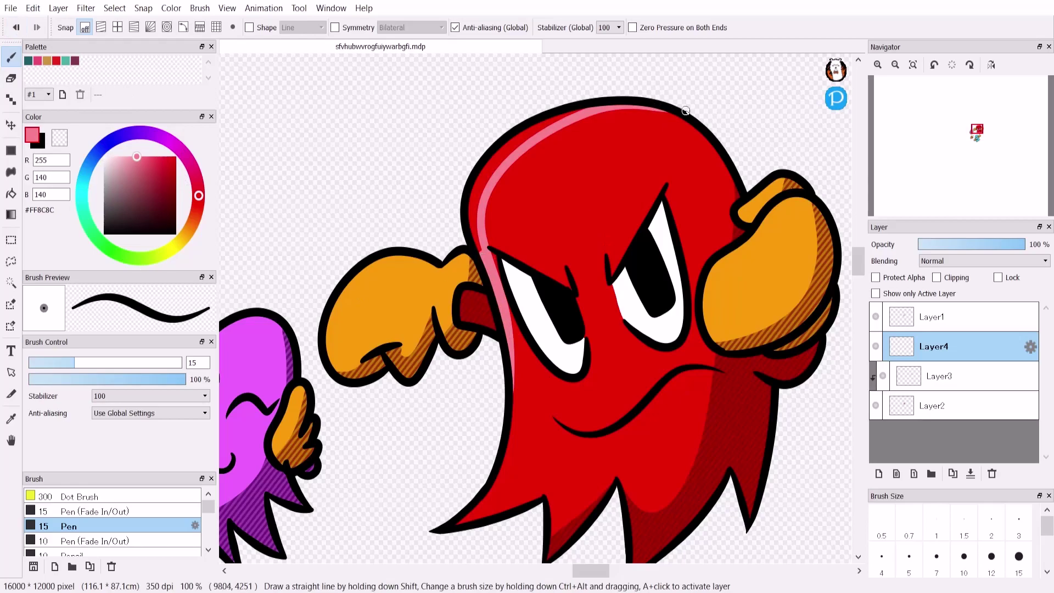
- Fill the red ghost's head highlight out to the outline and taper its inner edge with the transparent colour
{"action": "key", "text": "g"}
{"action": "left_click", "coordinate": [519, 141]}
{"action": "left_click", "coordinate": [60, 138]}
{"action": "key", "text": "b"}
{"action": "mouse_move", "coordinate": [508, 392]}
{"action": "left_mouse_down"}
{"action": "mouse_move", "coordinate": [485, 203]}
{"action": "mouse_move", "coordinate": [550, 131]}
{"action": "mouse_move", "coordinate": [637, 113]}
{"action": "left_mouse_up"}
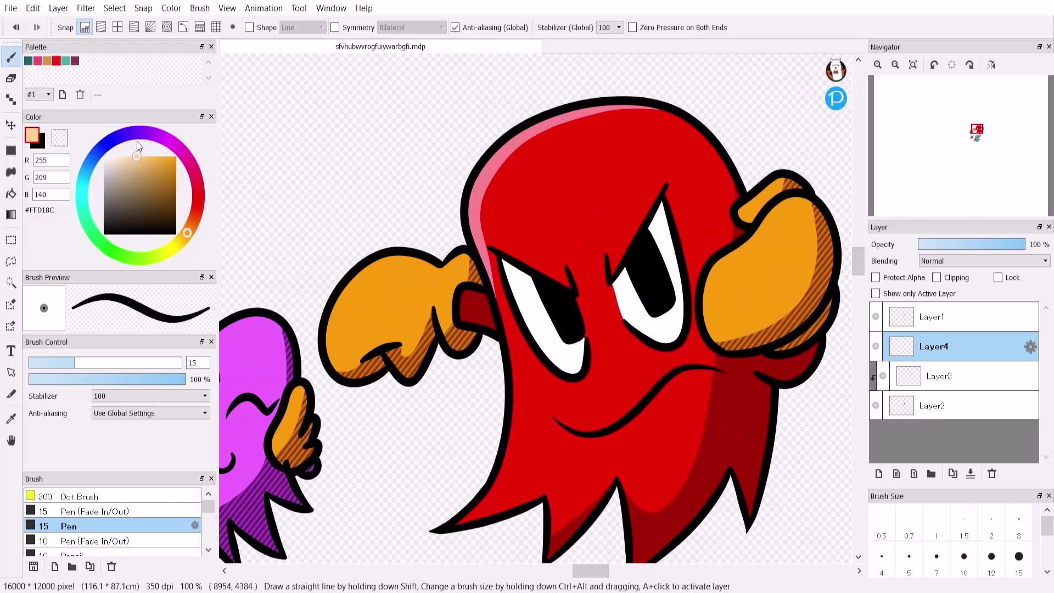
- Paint light orange (#FFC46B) highlights on both of the red ghost's hands and trim their edges with the transparent colour
{"action": "left_click_drag", "start_coordinate": [137, 141], "coordinate": [145, 142]}
{"action": "scroll", "coordinate": [644, 210], "scroll_direction": "right", "scroll_amount": 3}
{"action": "mouse_move", "coordinate": [715, 208]}
{"action": "left_mouse_down"}
{"action": "mouse_move", "coordinate": [688, 209]}
{"action": "mouse_move", "coordinate": [635, 281]}
{"action": "mouse_move", "coordinate": [676, 217]}
{"action": "left_mouse_up"}
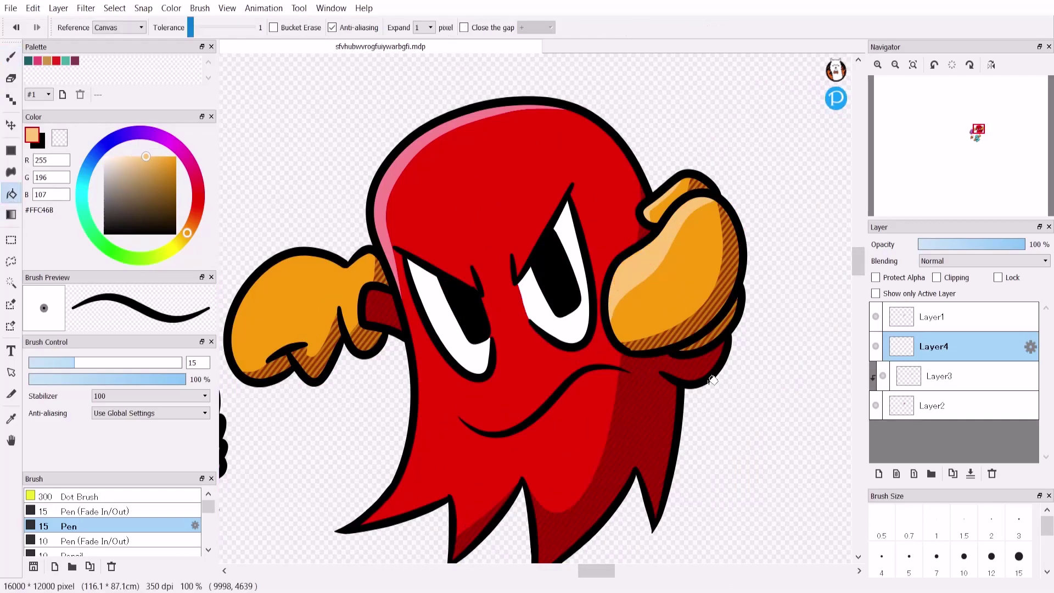
{"action": "scroll", "coordinate": [608, 308], "scroll_direction": "left", "scroll_amount": 3}
{"action": "left_click_drag", "start_coordinate": [472, 255], "coordinate": [335, 313]}
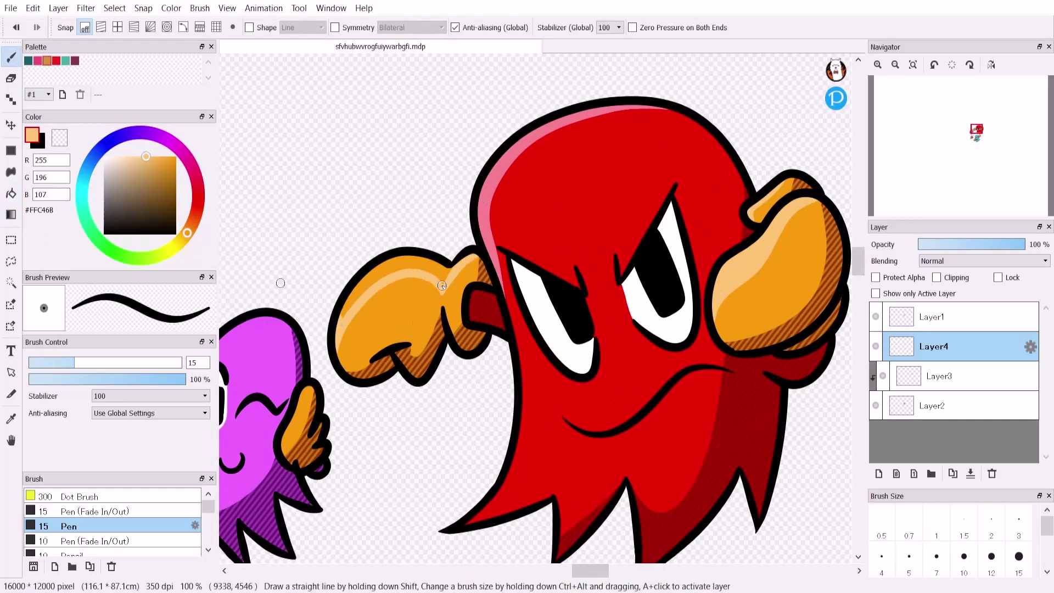
{"action": "key", "text": "x"}
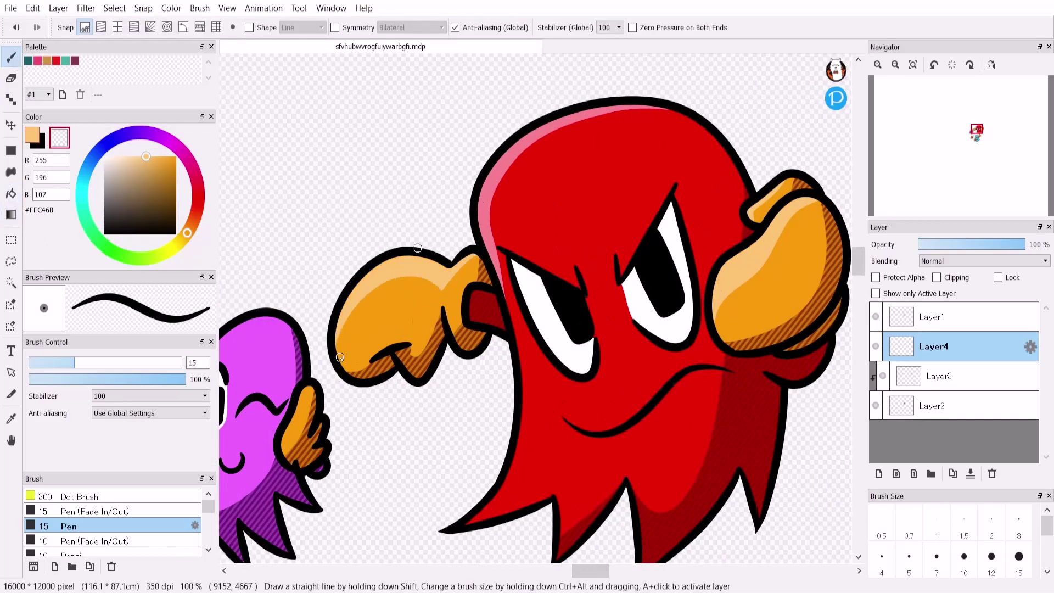
- Add light orange highlights to the purple ghost's hands and try the Overlay blending mode on Layer4
{"action": "scroll", "coordinate": [398, 384], "scroll_direction": "left", "scroll_amount": 3}
{"action": "key", "text": "x"}
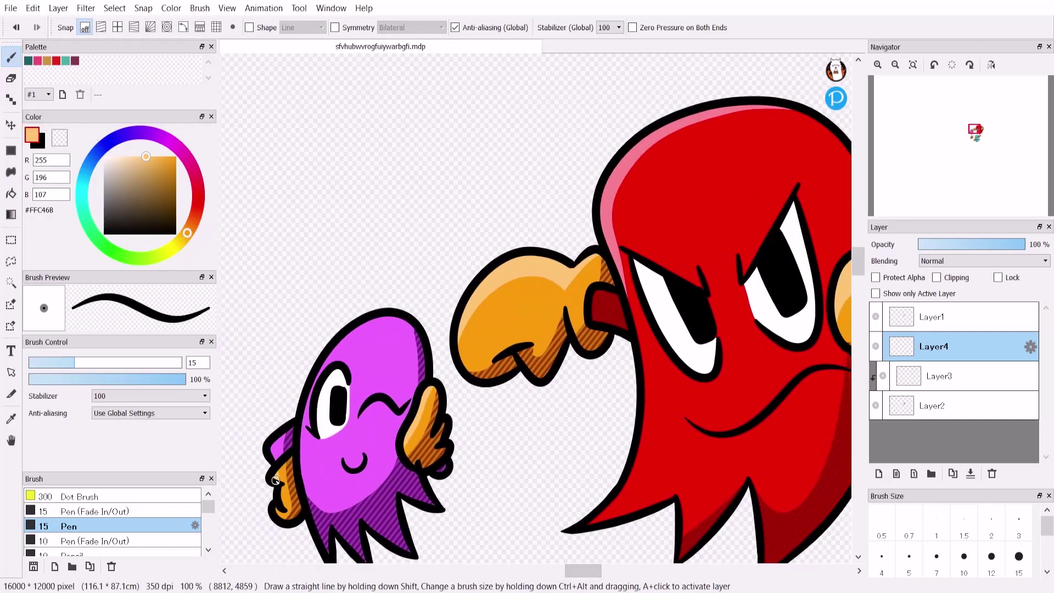
{"action": "scroll", "coordinate": [966, 261], "scroll_direction": "down", "scroll_amount": 3}
{"action": "scroll", "coordinate": [966, 262], "scroll_direction": "up", "scroll_amount": 3}
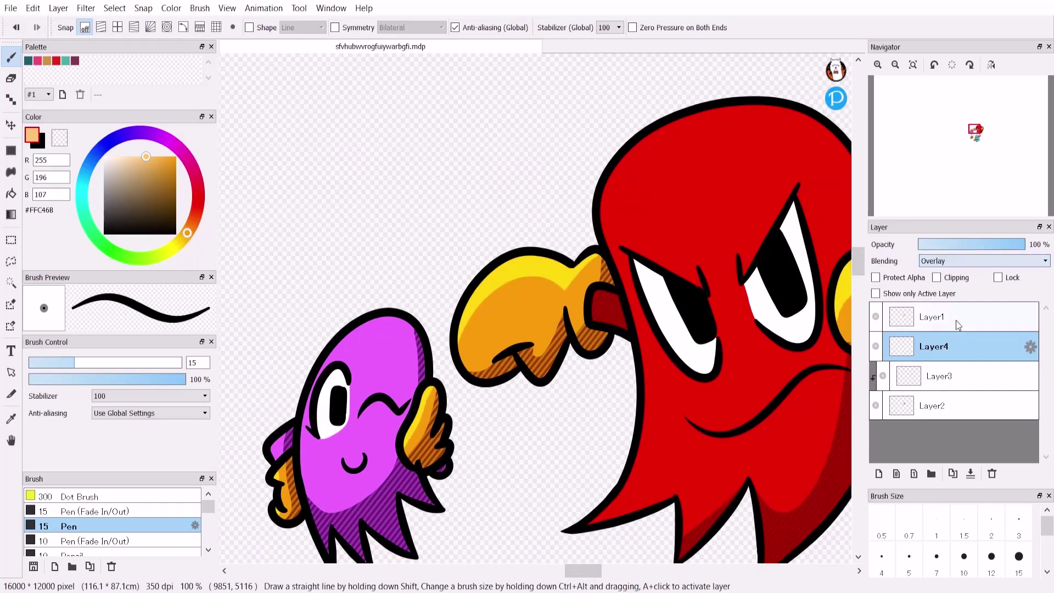
- Return Layer4 to Normal blending and paint light orange highlights on the thumb and palm of the cyan ghost's raised hand
{"action": "scroll", "coordinate": [646, 488], "scroll_direction": "down", "scroll_amount": 5}
{"action": "scroll", "coordinate": [646, 488], "scroll_direction": "right", "scroll_amount": 2}
{"action": "left_click_drag", "start_coordinate": [618, 384], "coordinate": [635, 349]}
{"action": "left_click_drag", "start_coordinate": [686, 321], "coordinate": [732, 292]}
{"action": "scroll", "coordinate": [680, 329], "scroll_direction": "down", "scroll_amount": 1}
{"action": "key", "text": "g"}
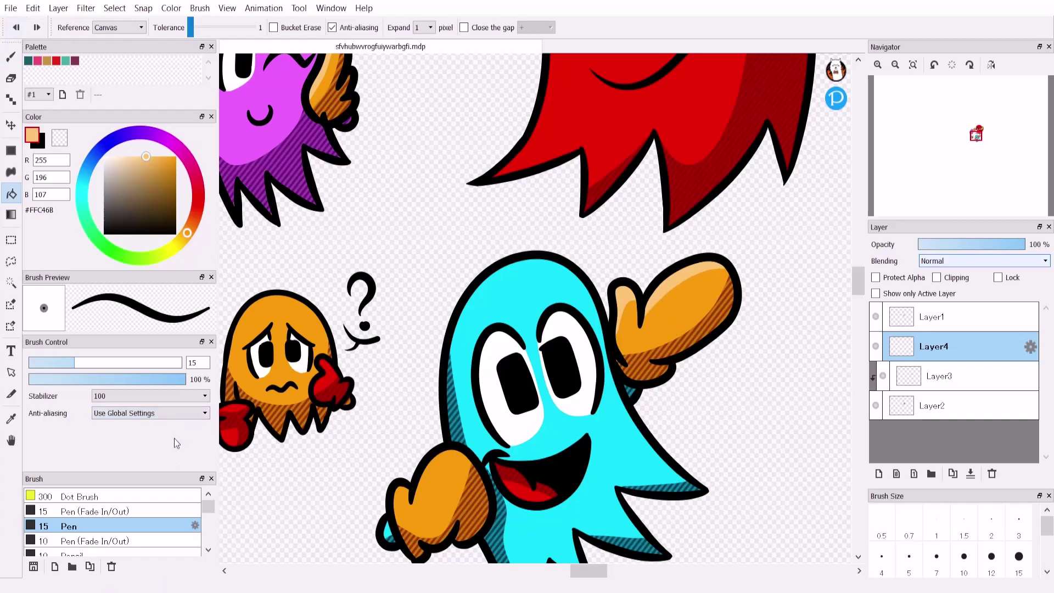
- Paint light orange highlights on the cyan ghost's lowered hand and across the top of the orange ghost's head
{"action": "key", "text": "b"}
{"action": "left_click_drag", "start_coordinate": [581, 574], "coordinate": [635, 440]}
{"action": "mouse_move", "coordinate": [457, 354]}
{"action": "left_mouse_down"}
{"action": "mouse_move", "coordinate": [473, 376]}
{"action": "mouse_move", "coordinate": [492, 329]}
{"action": "mouse_move", "coordinate": [504, 335]}
{"action": "mouse_move", "coordinate": [470, 359]}
{"action": "mouse_move", "coordinate": [462, 347]}
{"action": "mouse_move", "coordinate": [475, 381]}
{"action": "left_mouse_up"}
{"action": "key", "text": "x"}
{"action": "left_click_drag", "start_coordinate": [494, 231], "coordinate": [493, 379]}
{"action": "key", "text": "x"}
{"action": "mouse_move", "coordinate": [296, 351]}
{"action": "left_mouse_down"}
{"action": "mouse_move", "coordinate": [382, 340]}
{"action": "mouse_move", "coordinate": [294, 345]}
{"action": "left_mouse_up"}
{"action": "key", "text": "x"}
- Outline and fill a pale cyan (#A1EDFF) highlight over the top and trailing edge of the cyan ghost's body
{"action": "mouse_move", "coordinate": [859, 291]}
{"action": "left_mouse_down"}
{"action": "mouse_move", "coordinate": [859, 279]}
{"action": "mouse_move", "coordinate": [860, 297]}
{"action": "left_mouse_up"}
{"action": "left_click", "coordinate": [690, 319], "text": "alt"}
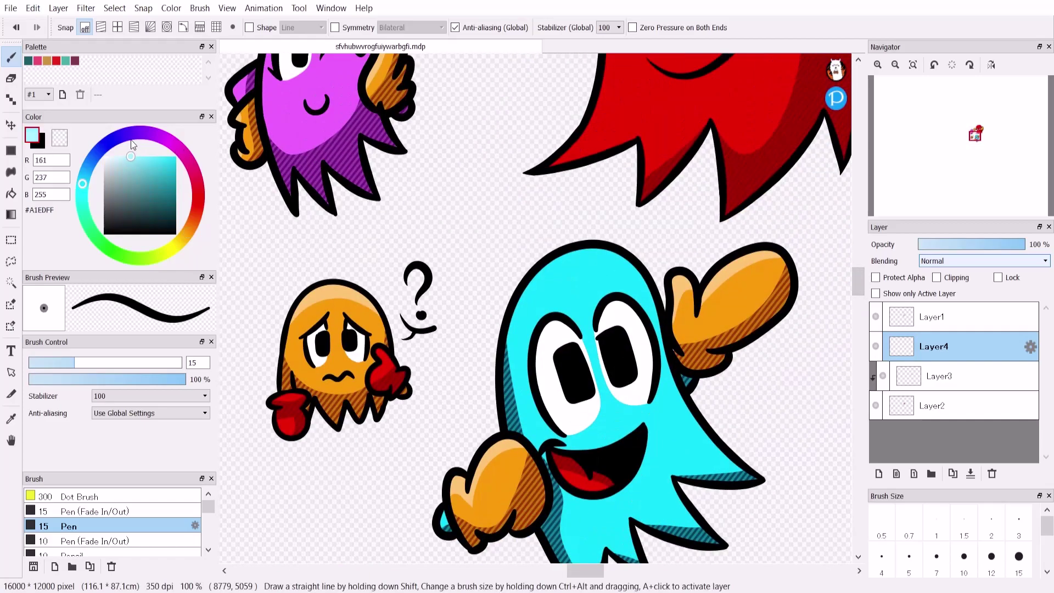
{"action": "mouse_move", "coordinate": [690, 320]}
{"action": "left_mouse_down"}
{"action": "mouse_move", "coordinate": [659, 269]}
{"action": "mouse_move", "coordinate": [521, 206]}
{"action": "left_mouse_up"}
{"action": "key", "text": "g"}
{"action": "left_click", "coordinate": [593, 198]}
- Paint pink (#FF8C8C) highlights on the orange ghost's red gloves
{"action": "mouse_move", "coordinate": [860, 291]}
{"action": "left_mouse_down"}
{"action": "mouse_move", "coordinate": [861, 264]}
{"action": "mouse_move", "coordinate": [860, 293]}
{"action": "left_mouse_up"}
{"action": "left_click", "coordinate": [382, 291], "text": "alt"}
{"action": "key", "text": "b"}
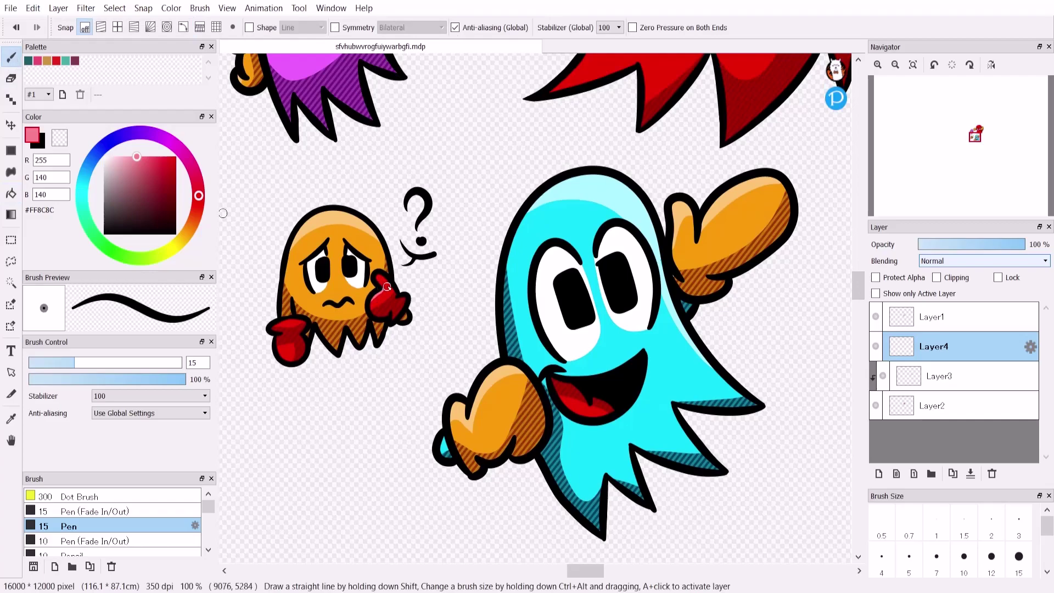
{"action": "scroll", "coordinate": [778, 267], "scroll_direction": "up", "scroll_amount": 10}
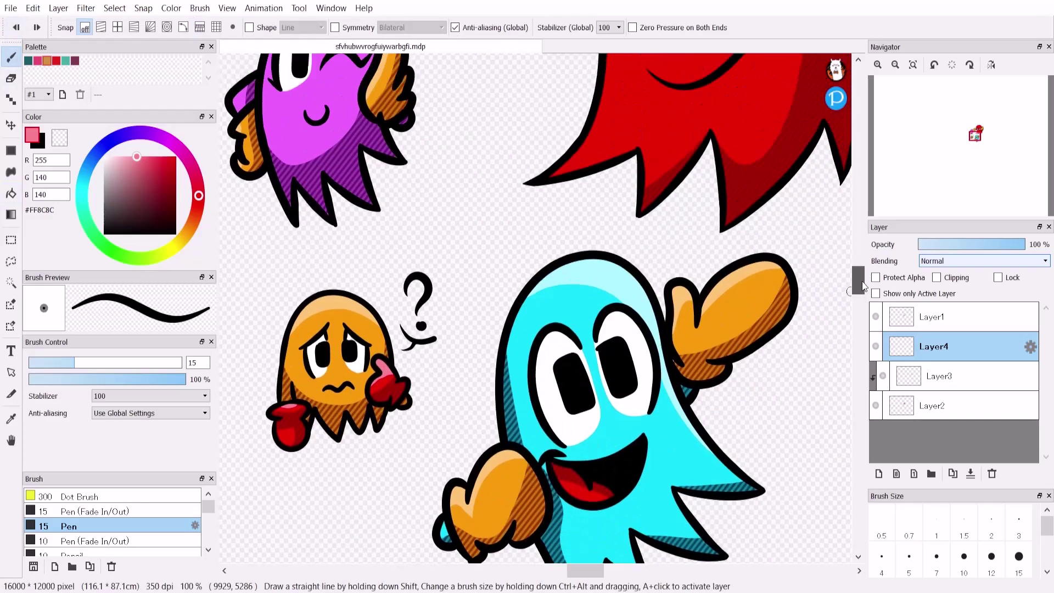
- Choose a light purple and paint a highlight along the upper edge of the purple ghost's body
{"action": "left_click", "coordinate": [165, 139]}
{"action": "left_click", "coordinate": [140, 161]}
{"action": "left_click", "coordinate": [126, 157]}
{"action": "mouse_move", "coordinate": [260, 367]}
{"action": "left_mouse_down"}
{"action": "mouse_move", "coordinate": [278, 281]}
{"action": "mouse_move", "coordinate": [329, 223]}
{"action": "mouse_move", "coordinate": [371, 219]}
{"action": "left_mouse_up"}
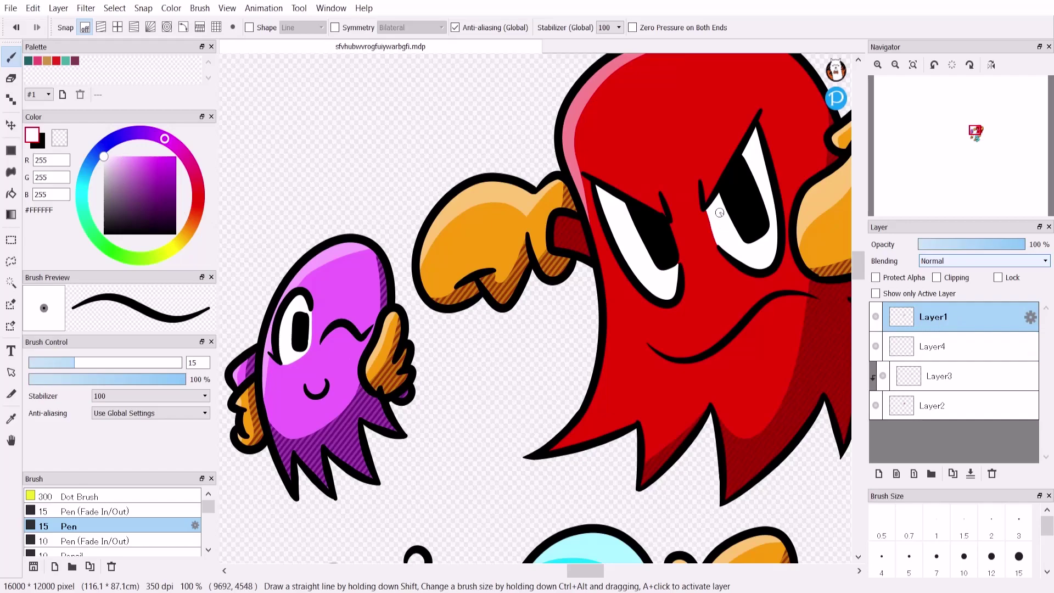
- Cut white wedge-shaped notches into all four ghosts' pupils on Layer1, using the 5 px Pencil for the small orange ghost
{"action": "left_click_drag", "start_coordinate": [759, 163], "coordinate": [751, 201]}
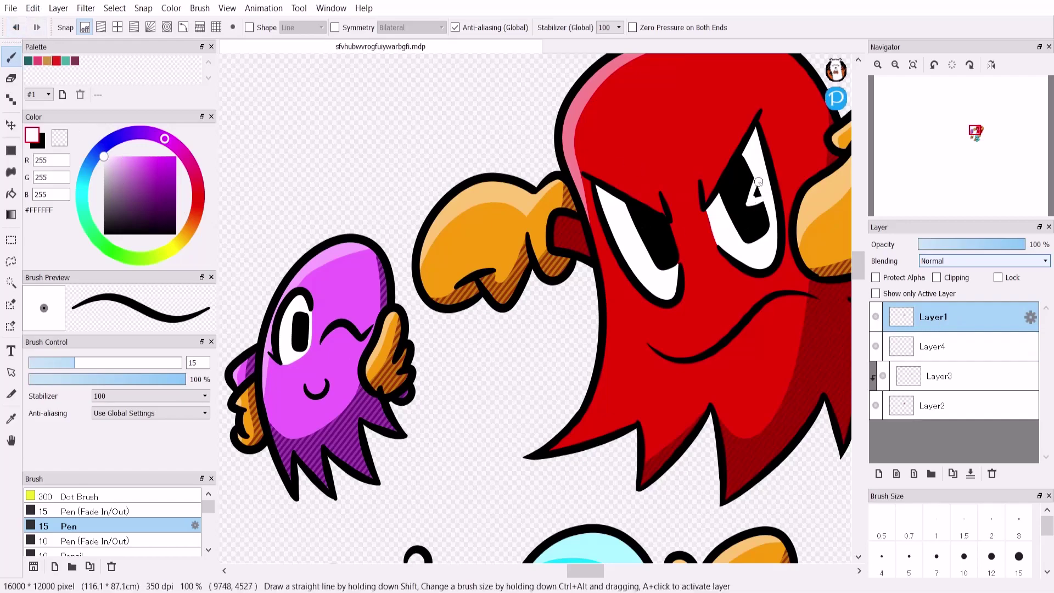
{"action": "scroll", "coordinate": [461, 332], "scroll_direction": "down", "scroll_amount": 5}
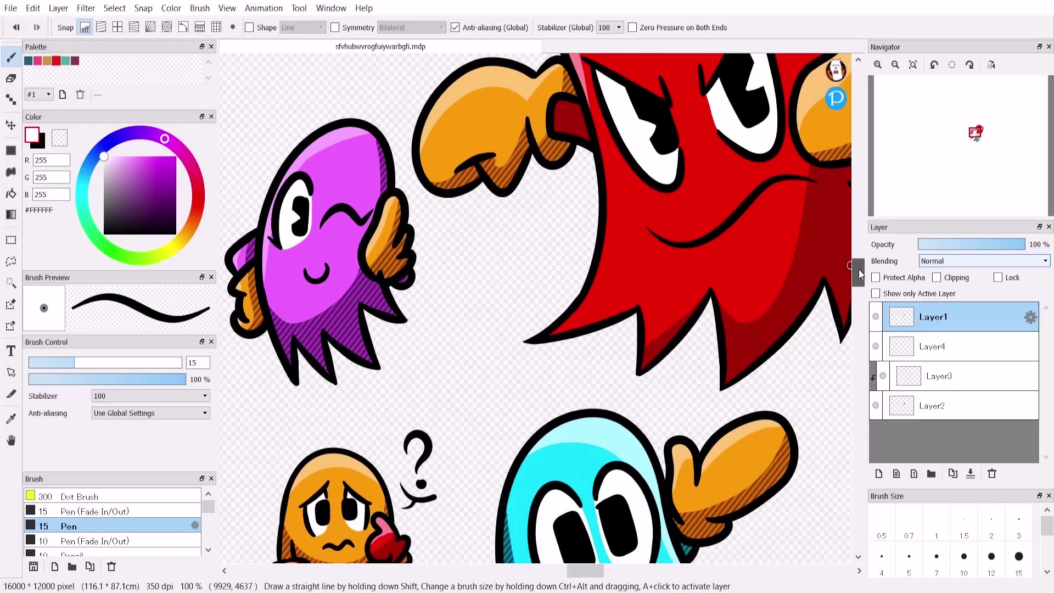
{"action": "scroll", "coordinate": [101, 549], "scroll_direction": "down", "scroll_amount": 1}
{"action": "left_click", "coordinate": [101, 540]}
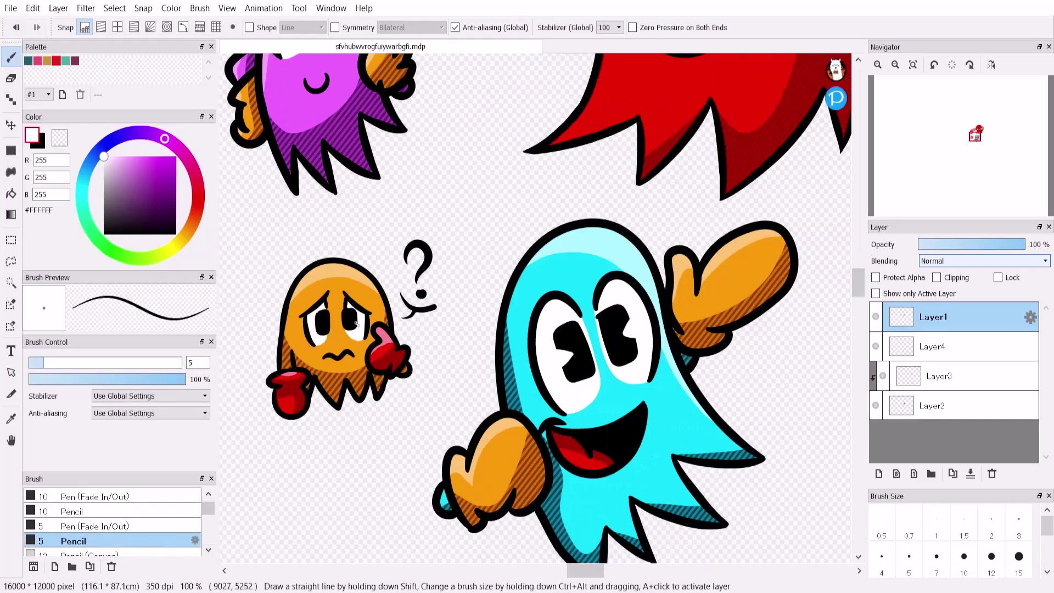
{"action": "scroll", "coordinate": [356, 321], "scroll_direction": "up", "scroll_amount": 2}
{"action": "scroll", "coordinate": [356, 321], "scroll_direction": "left", "scroll_amount": 5}
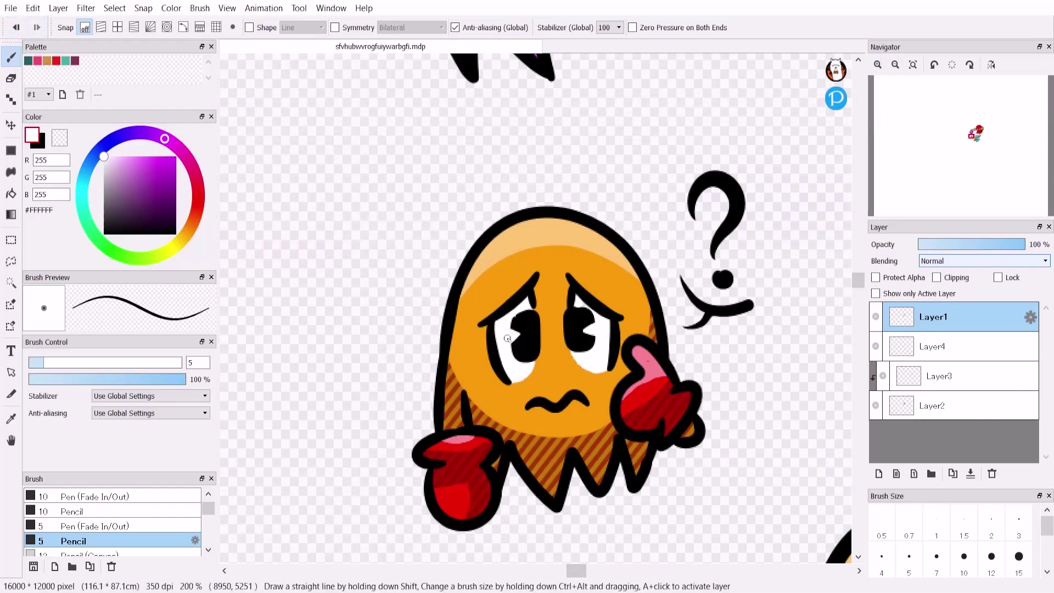
{"action": "scroll", "coordinate": [507, 338], "scroll_direction": "down", "scroll_amount": 4}
{"action": "scroll", "coordinate": [507, 338], "scroll_direction": "up", "scroll_amount": 2}
{"action": "scroll", "coordinate": [507, 338], "scroll_direction": "right", "scroll_amount": 3}
- Add a new layer and place it beneath Layer2 at the bottom of the layer stack
{"action": "left_click", "coordinate": [960, 376]}
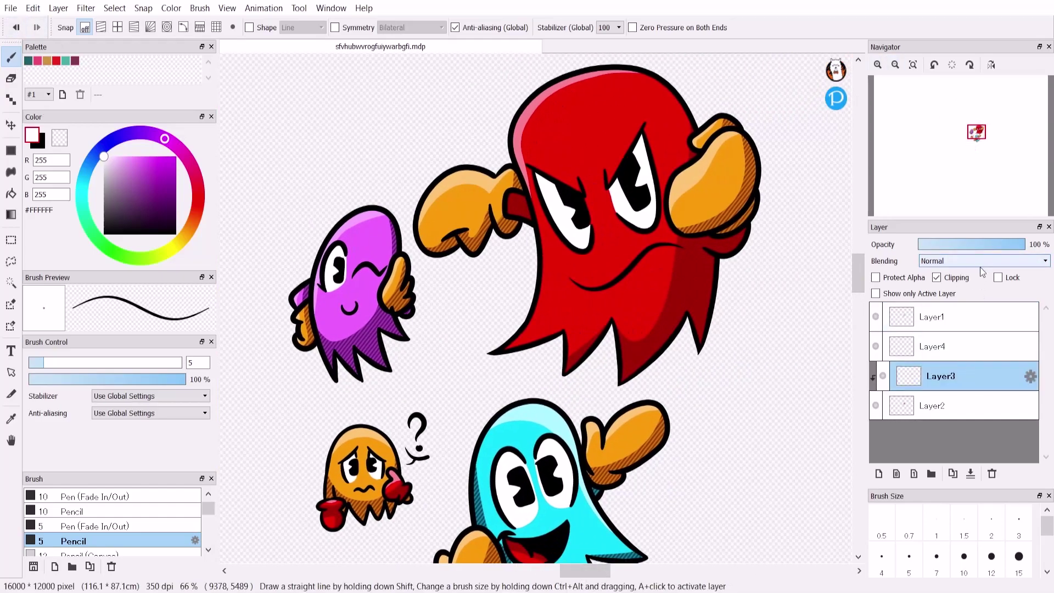
{"action": "mouse_move", "coordinate": [859, 272]}
{"action": "left_mouse_down"}
{"action": "mouse_move", "coordinate": [858, 284]}
{"action": "mouse_move", "coordinate": [858, 272]}
{"action": "left_mouse_up"}
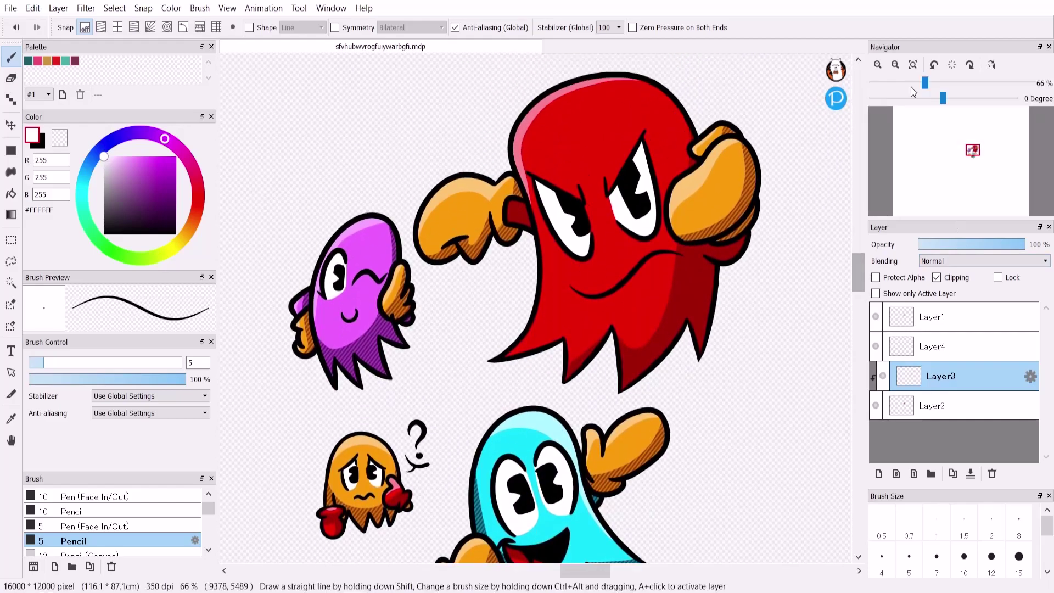
{"action": "left_click", "coordinate": [878, 473]}
{"action": "left_click_drag", "start_coordinate": [1001, 401], "coordinate": [982, 442]}
{"action": "scroll", "coordinate": [538, 307], "scroll_direction": "down", "scroll_amount": 2}
- Sketch a large ghost silhouette outline in black behind the characters with the 100 px Analog brush
{"action": "key", "text": "x"}
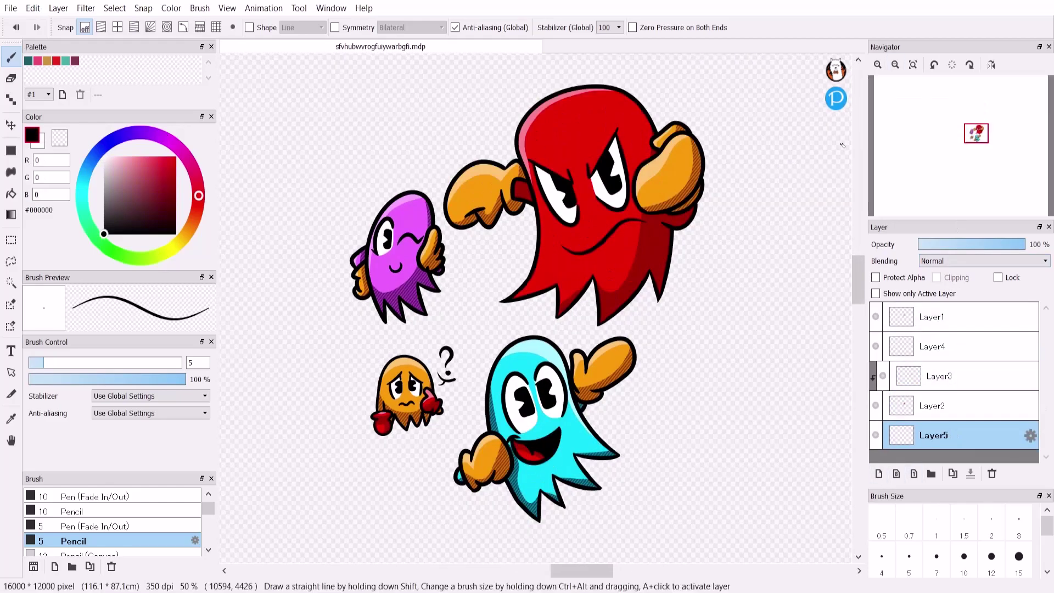
{"action": "scroll", "coordinate": [209, 551], "scroll_direction": "down", "scroll_amount": 3}
{"action": "scroll", "coordinate": [209, 551], "scroll_direction": "down", "scroll_amount": 5}
{"action": "left_click", "coordinate": [170, 498]}
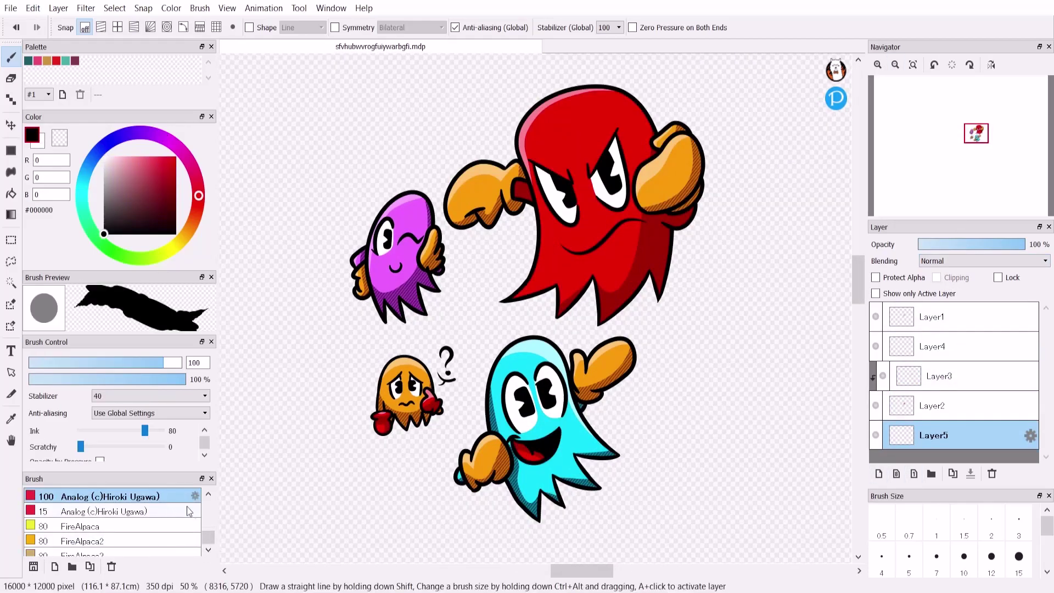
{"action": "mouse_move", "coordinate": [400, 455]}
{"action": "left_mouse_down"}
{"action": "mouse_move", "coordinate": [631, 467]}
{"action": "mouse_move", "coordinate": [494, 510]}
{"action": "mouse_move", "coordinate": [439, 417]}
{"action": "mouse_move", "coordinate": [406, 409]}
{"action": "left_mouse_up"}
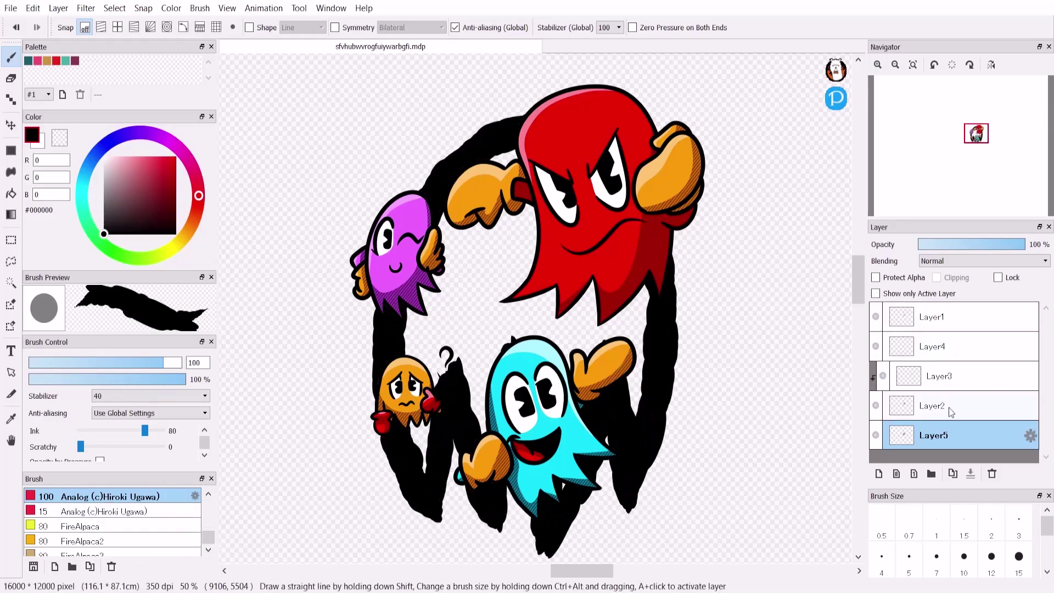
- Group the layers from Layer2 to Layer1 into a folder, hide the folder and select Layer5
{"action": "left_click", "coordinate": [945, 406]}
{"action": "left_click", "coordinate": [931, 316], "text": "shift"}
{"action": "left_click", "coordinate": [931, 473]}
{"action": "left_click", "coordinate": [876, 316]}
{"action": "left_click", "coordinate": [933, 346]}
- Fill in the large ghost silhouette with solid black and widen its sides, keeping a ragged lower edge
{"action": "mouse_move", "coordinate": [450, 192]}
{"action": "left_mouse_down"}
{"action": "mouse_move", "coordinate": [481, 191]}
{"action": "mouse_move", "coordinate": [620, 285]}
{"action": "mouse_move", "coordinate": [480, 234]}
{"action": "mouse_move", "coordinate": [612, 343]}
{"action": "mouse_move", "coordinate": [425, 393]}
{"action": "mouse_move", "coordinate": [496, 248]}
{"action": "mouse_move", "coordinate": [516, 315]}
{"action": "mouse_move", "coordinate": [577, 312]}
{"action": "mouse_move", "coordinate": [600, 295]}
{"action": "mouse_move", "coordinate": [605, 445]}
{"action": "left_mouse_up"}
{"action": "mouse_move", "coordinate": [518, 442]}
{"action": "left_mouse_down"}
{"action": "mouse_move", "coordinate": [534, 422]}
{"action": "mouse_move", "coordinate": [456, 471]}
{"action": "mouse_move", "coordinate": [361, 434]}
{"action": "mouse_move", "coordinate": [373, 510]}
{"action": "left_mouse_up"}
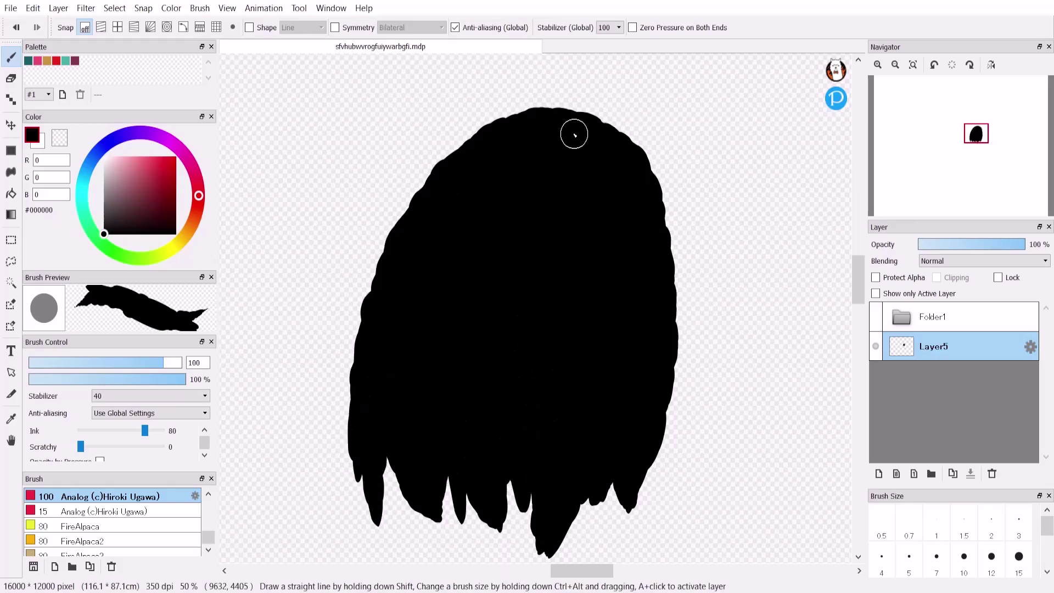
{"action": "left_click_drag", "start_coordinate": [593, 141], "coordinate": [646, 448]}
{"action": "left_click_drag", "start_coordinate": [393, 399], "coordinate": [392, 543]}
{"action": "scroll", "coordinate": [546, 146], "scroll_direction": "up", "scroll_amount": 1}
{"action": "left_click_drag", "start_coordinate": [546, 145], "coordinate": [465, 404]}
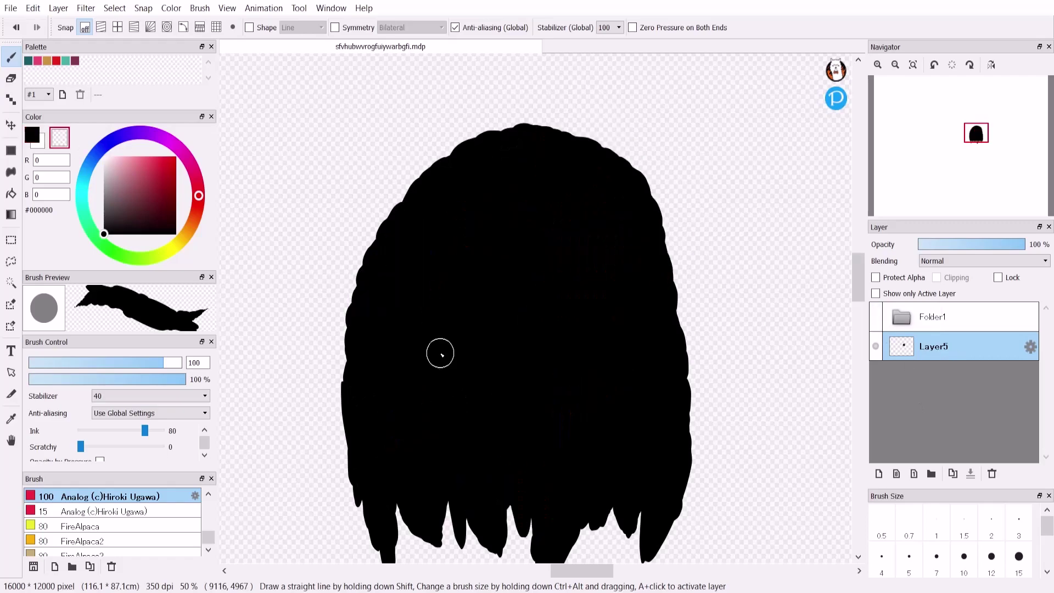
- Cut two tall eye slits and a jagged zigzag mouth out of the black silhouette with the transparent colour
{"action": "left_click_drag", "start_coordinate": [463, 343], "coordinate": [453, 222]}
{"action": "left_click_drag", "start_coordinate": [576, 338], "coordinate": [582, 197]}
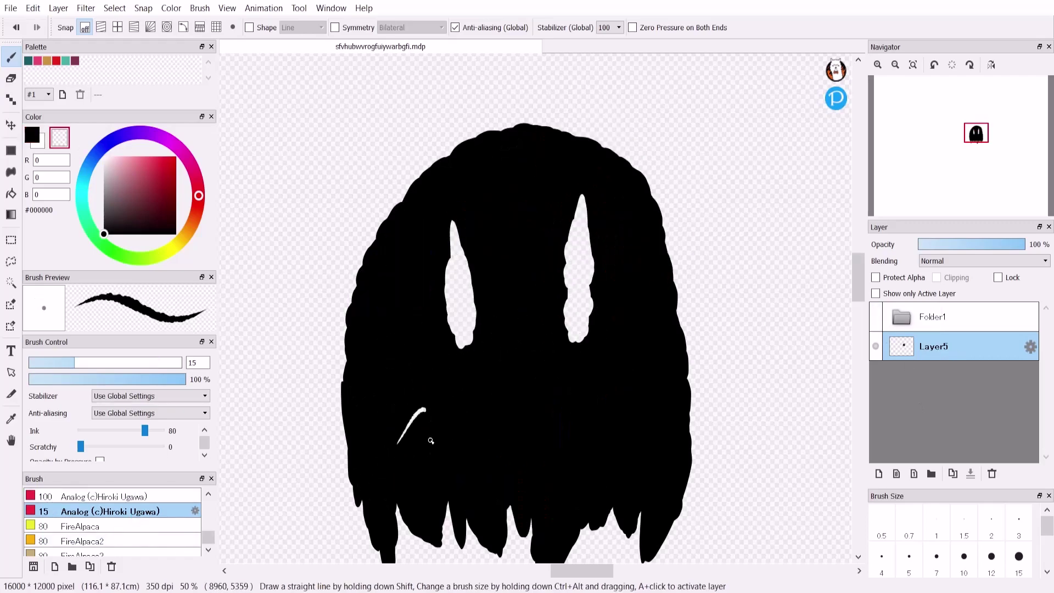
{"action": "mouse_move", "coordinate": [400, 436]}
{"action": "left_mouse_down"}
{"action": "mouse_move", "coordinate": [414, 403]}
{"action": "mouse_move", "coordinate": [462, 405]}
{"action": "mouse_move", "coordinate": [505, 440]}
{"action": "mouse_move", "coordinate": [554, 415]}
{"action": "mouse_move", "coordinate": [568, 434]}
{"action": "mouse_move", "coordinate": [659, 430]}
{"action": "left_mouse_up"}
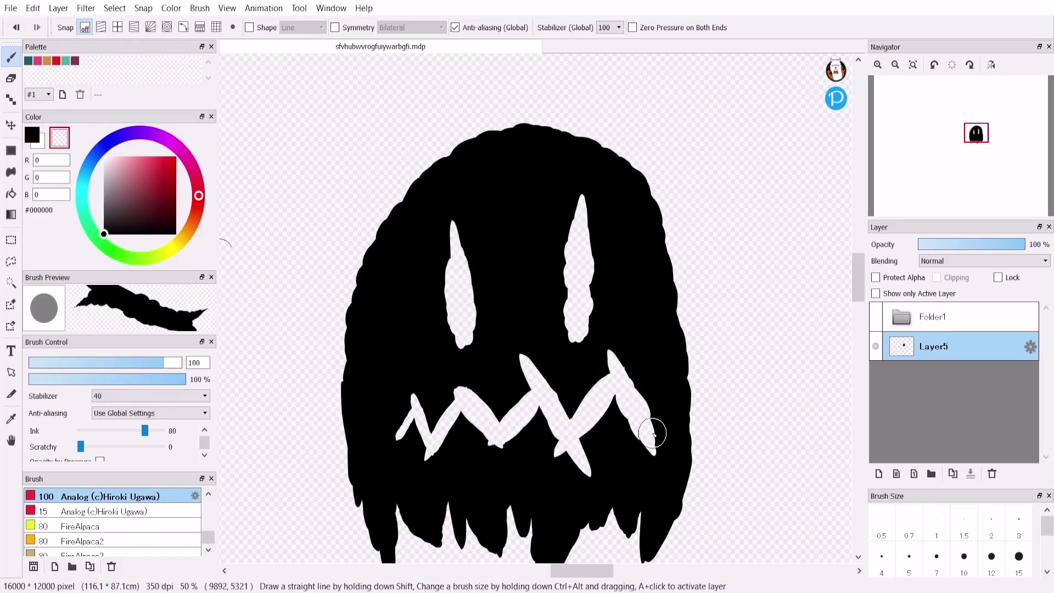
{"action": "left_click_drag", "start_coordinate": [430, 384], "coordinate": [405, 427]}
- Show Folder1 again, then scale the silhouette down and position it behind the group of ghosts
{"action": "left_click", "coordinate": [876, 316]}
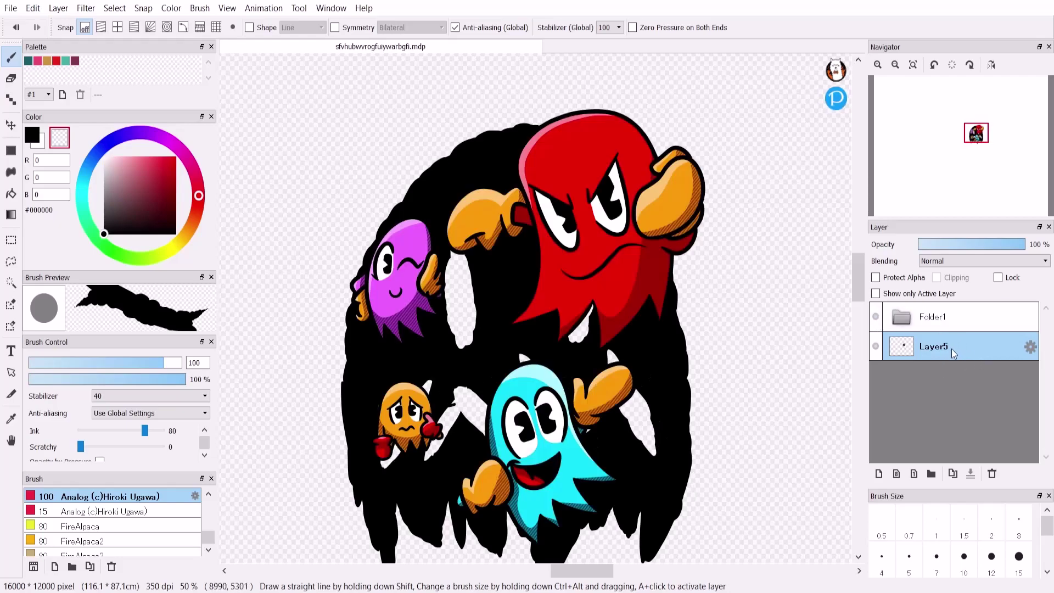
{"action": "key", "text": "ctrl+t"}
{"action": "left_click_drag", "start_coordinate": [755, 169], "coordinate": [635, 188]}
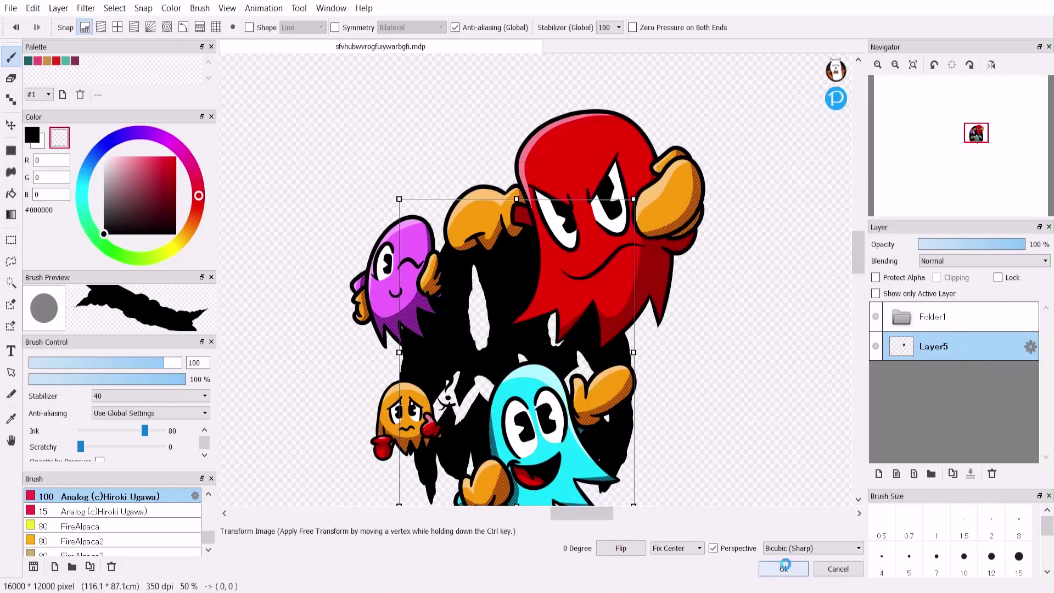
{"action": "left_click", "coordinate": [783, 567]}
{"action": "key", "text": "v"}
{"action": "left_click_drag", "start_coordinate": [467, 357], "coordinate": [461, 365]}
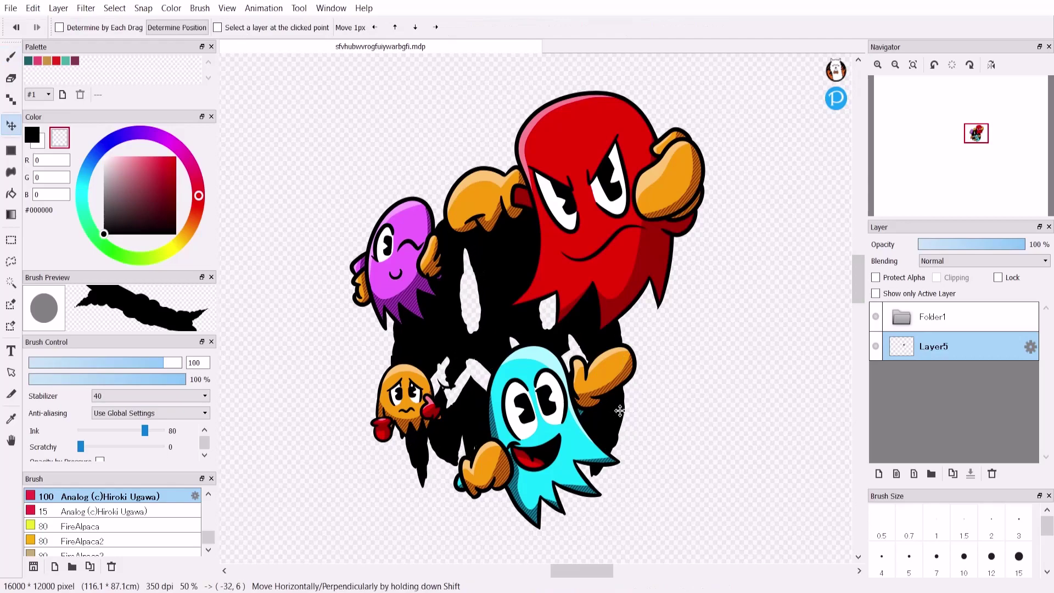
- Add a layer clipped to Layer5 and fill it with a linear gradient from blue (#0016FF) at the top to dark blue
{"action": "left_click", "coordinate": [897, 473]}
{"action": "left_click", "coordinate": [936, 277]}
{"action": "left_click", "coordinate": [32, 134]}
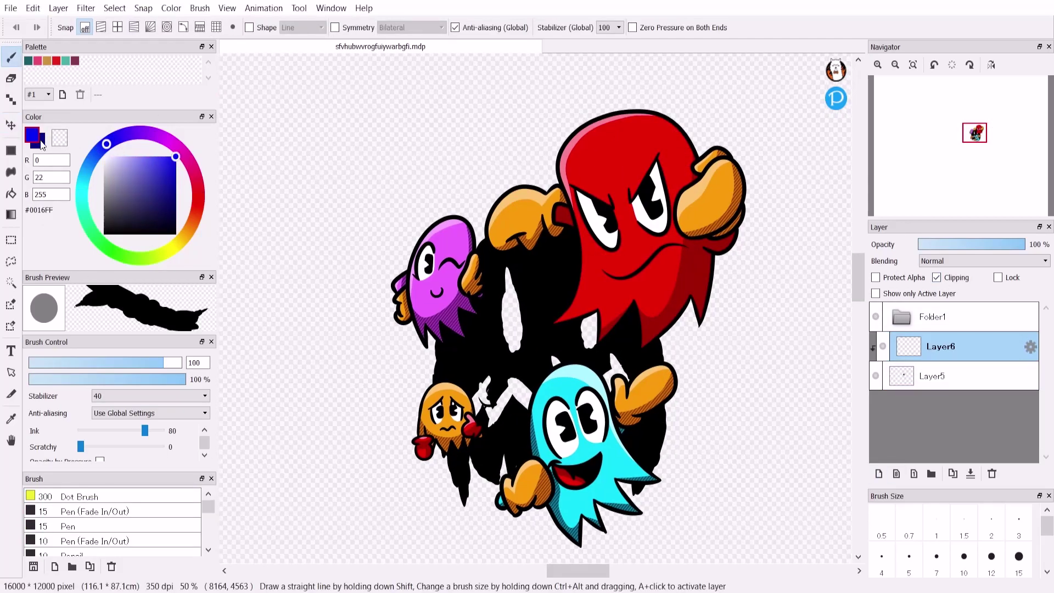
{"action": "key", "text": "g"}
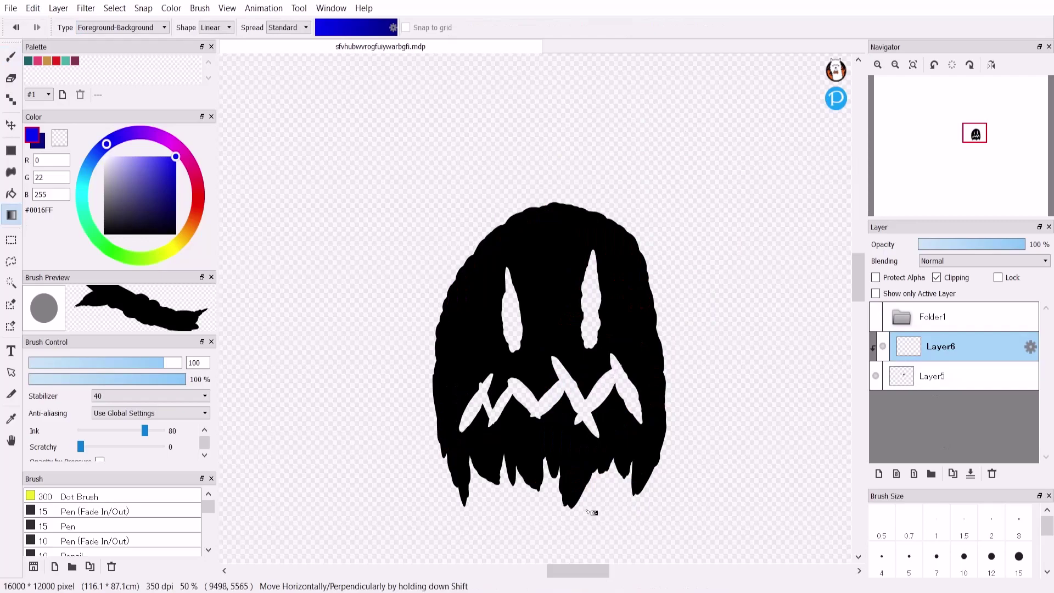
{"action": "left_click_drag", "start_coordinate": [567, 508], "coordinate": [550, 204]}
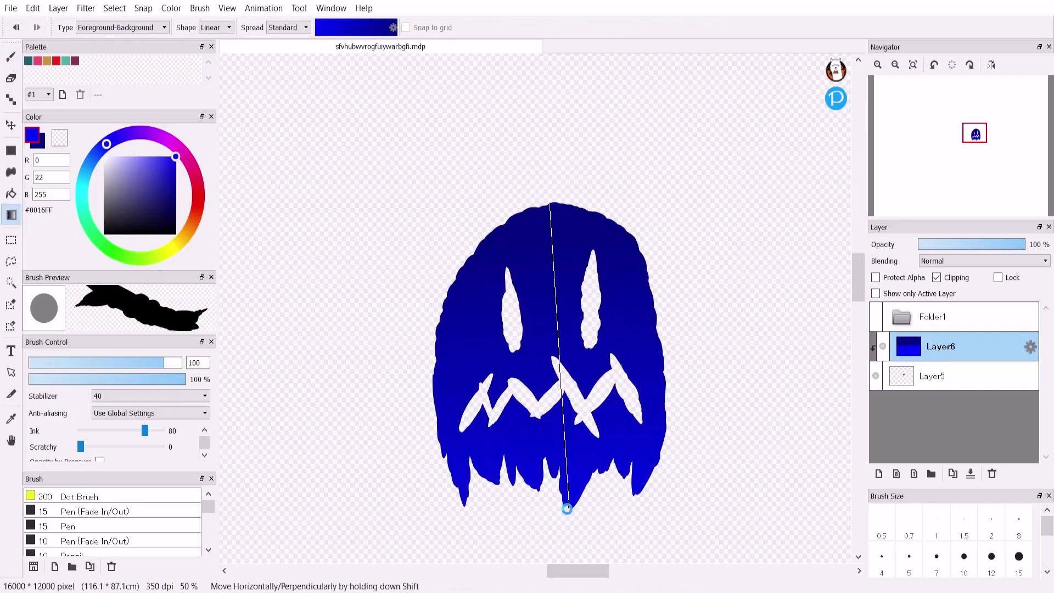
- Paint black texture over the silhouette with the 200 px Splash 1 brush on a new clipped layer set to Soft Light
{"action": "left_click", "coordinate": [878, 473]}
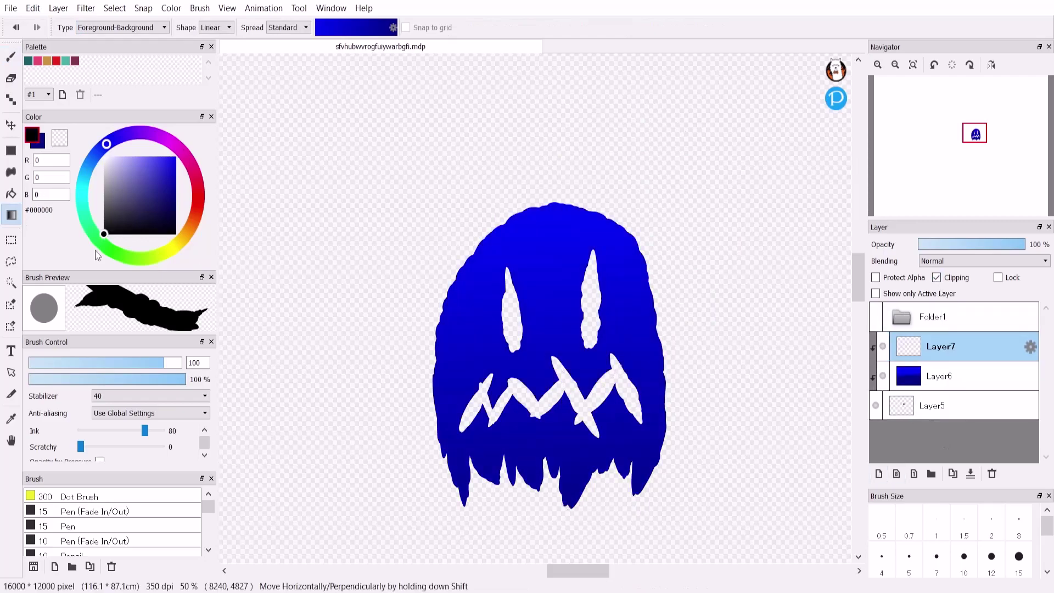
{"action": "key", "text": "d"}
{"action": "left_click", "coordinate": [208, 550]}
{"action": "left_click", "coordinate": [208, 550]}
{"action": "left_click", "coordinate": [77, 518]}
{"action": "mouse_move", "coordinate": [604, 223]}
{"action": "left_mouse_down"}
{"action": "mouse_move", "coordinate": [517, 236]}
{"action": "mouse_move", "coordinate": [748, 235]}
{"action": "mouse_move", "coordinate": [808, 294]}
{"action": "mouse_move", "coordinate": [607, 499]}
{"action": "mouse_move", "coordinate": [474, 436]}
{"action": "mouse_move", "coordinate": [681, 463]}
{"action": "mouse_move", "coordinate": [501, 500]}
{"action": "left_mouse_up"}
{"action": "scroll", "coordinate": [982, 261], "scroll_direction": "down", "scroll_amount": 10}
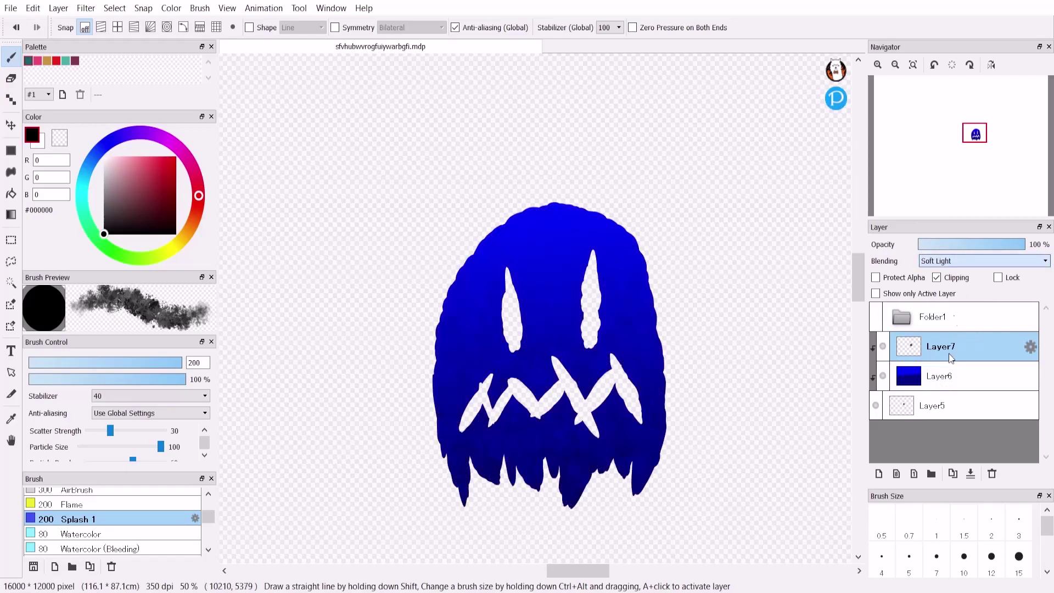
- Lower the opacity of the blue gradient layer (Layer6) to 85% and change the texture layer (Layer7) to Overlay blending
{"action": "left_click", "coordinate": [957, 376]}
{"action": "left_click", "coordinate": [982, 244]}
{"action": "mouse_move", "coordinate": [1005, 254]}
{"action": "left_mouse_down"}
{"action": "mouse_move", "coordinate": [1017, 260]}
{"action": "mouse_move", "coordinate": [1022, 248]}
{"action": "left_mouse_up"}
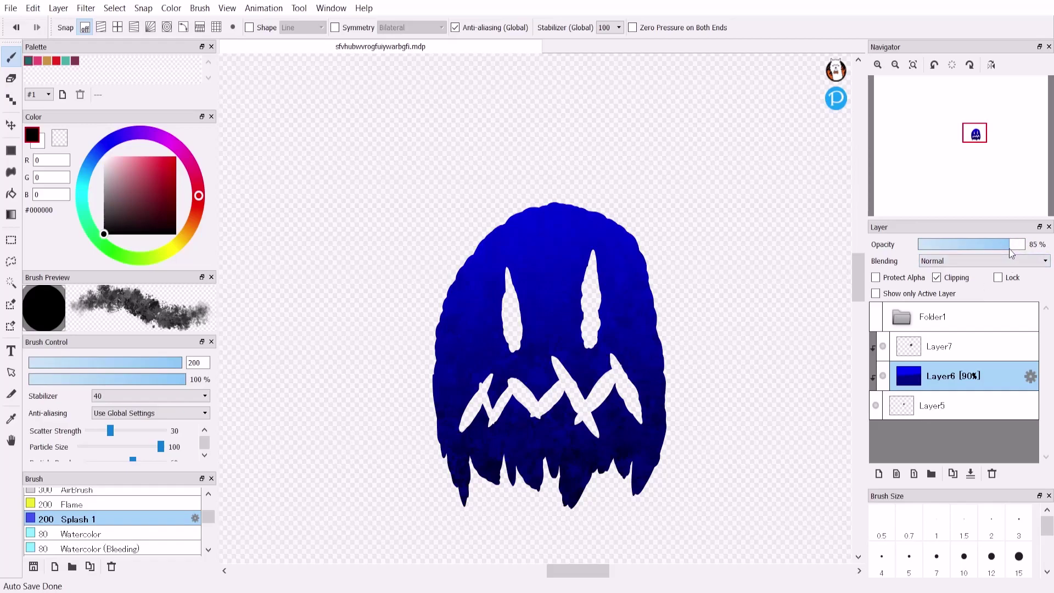
{"action": "left_click", "coordinate": [966, 346]}
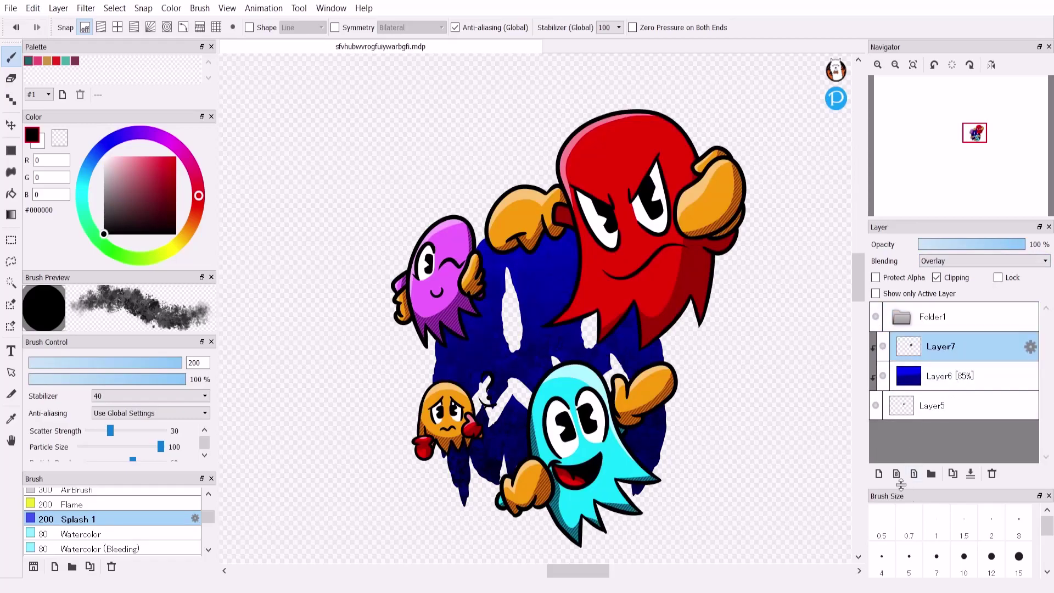
- Paint soft black shading over the silhouette with the 300 px Dot Brush on a new clipped layer set to Overlay at 79% opacity
{"action": "left_click", "coordinate": [913, 473]}
{"action": "left_click", "coordinate": [954, 278]}
{"action": "scroll", "coordinate": [110, 521], "scroll_direction": "up", "scroll_amount": 5}
{"action": "left_click", "coordinate": [83, 496]}
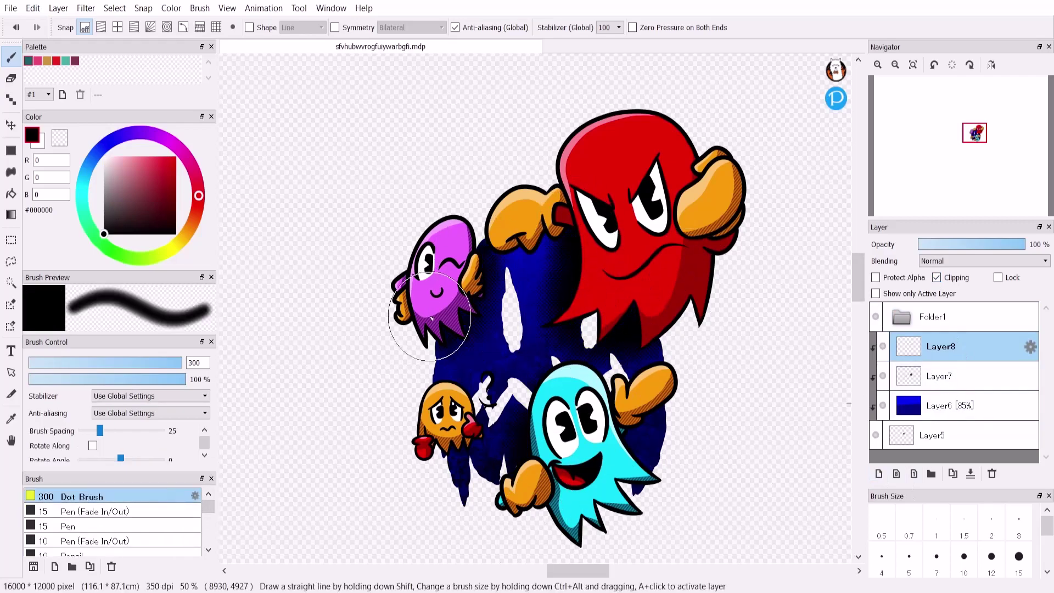
{"action": "left_click", "coordinate": [982, 260]}
{"action": "left_click", "coordinate": [984, 302]}
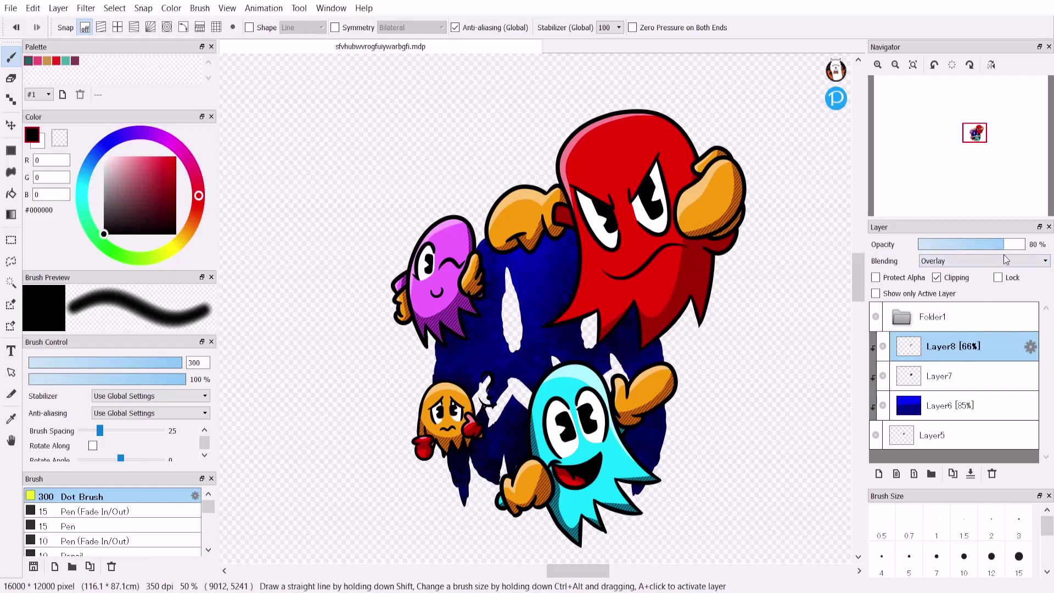
{"action": "left_click_drag", "start_coordinate": [1007, 259], "coordinate": [1002, 261]}
- Paint white (#FFFFFF) halftone dots with the 1500 px Dot Brush on a new unclipped layer beneath Layer5, and add another empty layer
{"action": "left_click", "coordinate": [964, 437]}
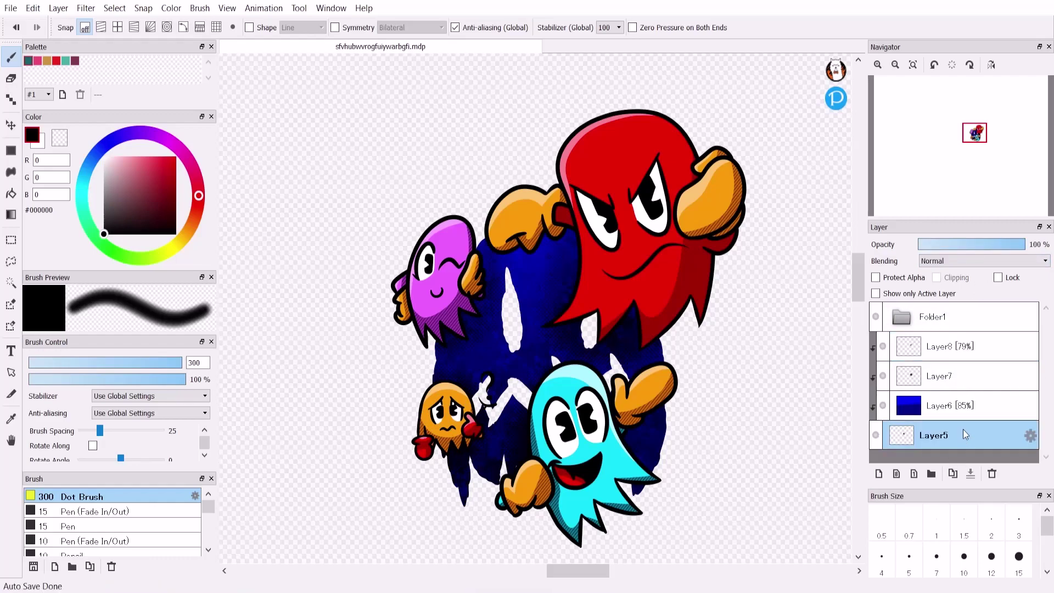
{"action": "left_click_drag", "start_coordinate": [558, 389], "coordinate": [565, 354]}
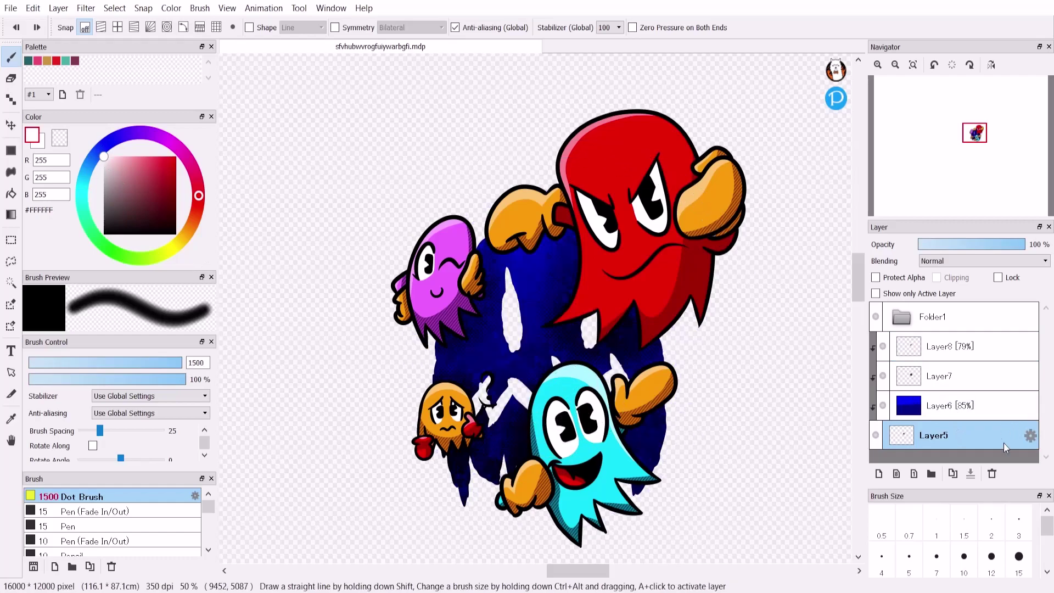
{"action": "key", "text": "ctrl+shift+n"}
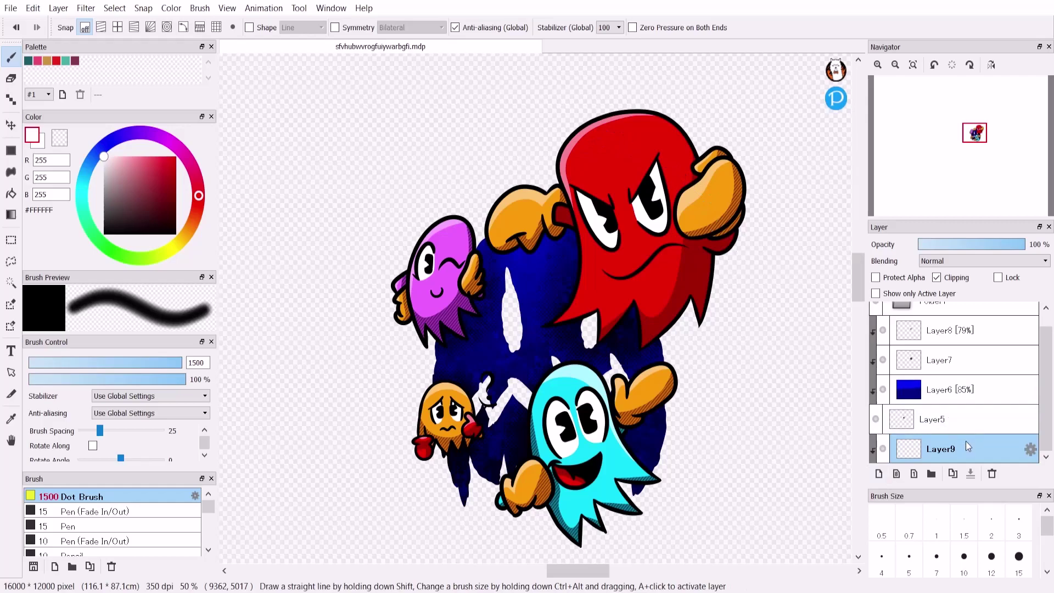
{"action": "scroll", "coordinate": [982, 406], "scroll_direction": "down", "scroll_amount": 1}
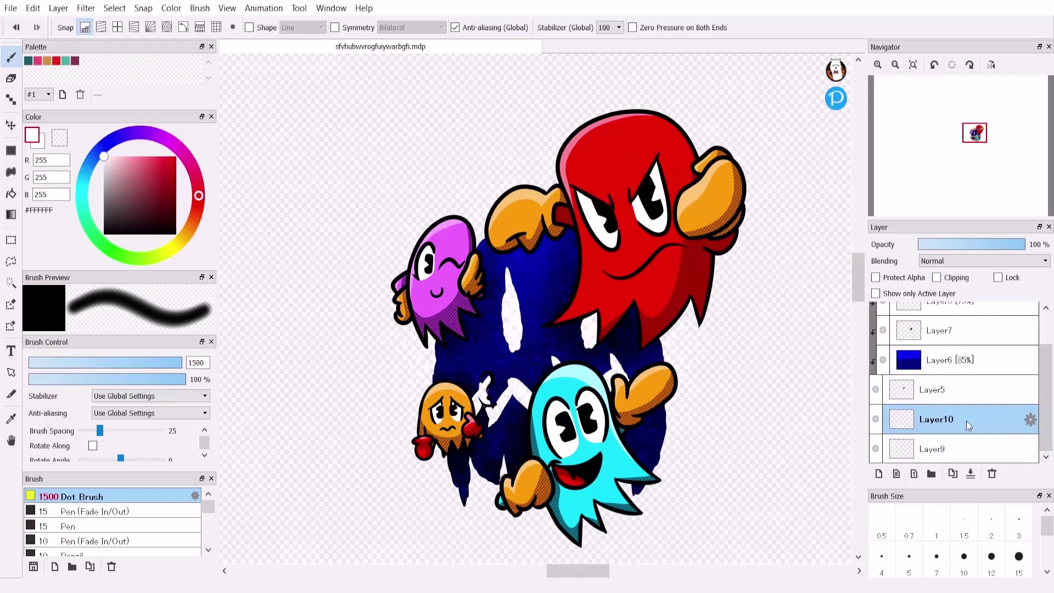
- Move the silhouette layers and the halftone layer into Folder1 and order them beneath the ghost layers
{"action": "scroll", "coordinate": [968, 379], "scroll_direction": "up", "scroll_amount": 1}
{"action": "left_click", "coordinate": [973, 356], "text": "shift"}
{"action": "left_click_drag", "start_coordinate": [973, 355], "coordinate": [969, 324]}
{"action": "scroll", "coordinate": [1048, 347], "scroll_direction": "down", "scroll_amount": 2}
{"action": "scroll", "coordinate": [1045, 356], "scroll_direction": "up", "scroll_amount": 2}
{"action": "scroll", "coordinate": [1034, 399], "scroll_direction": "down", "scroll_amount": 3}
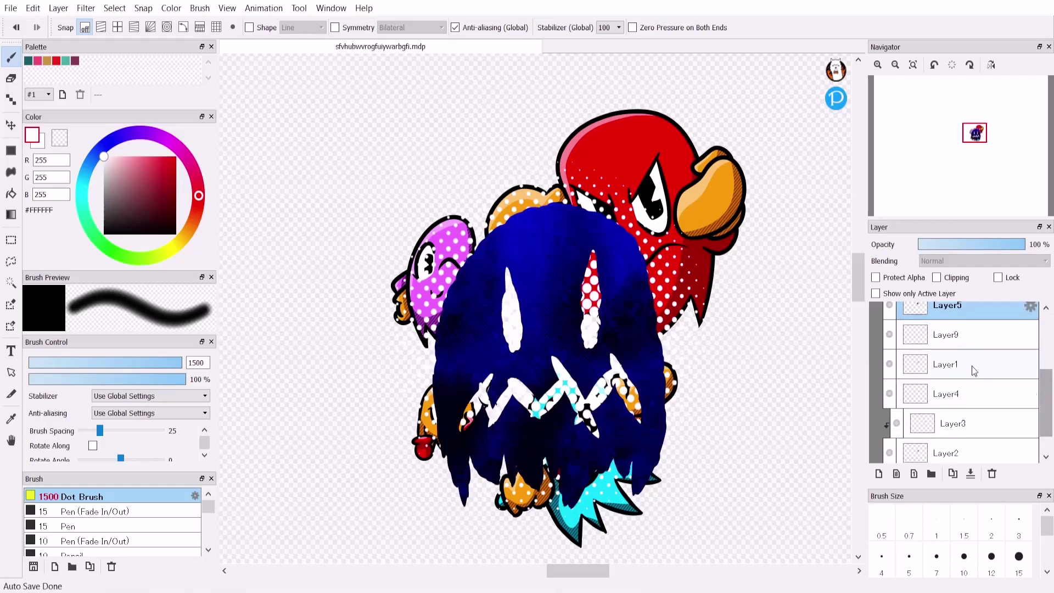
{"action": "scroll", "coordinate": [1035, 406], "scroll_direction": "down", "scroll_amount": 1}
{"action": "left_click_drag", "start_coordinate": [997, 428], "coordinate": [893, 306]}
- Hide Folder1, fill Layer10 below it with black at 78% opacity as a dark backdrop, and show the folder again
{"action": "left_click", "coordinate": [894, 310]}
{"action": "left_click", "coordinate": [875, 321]}
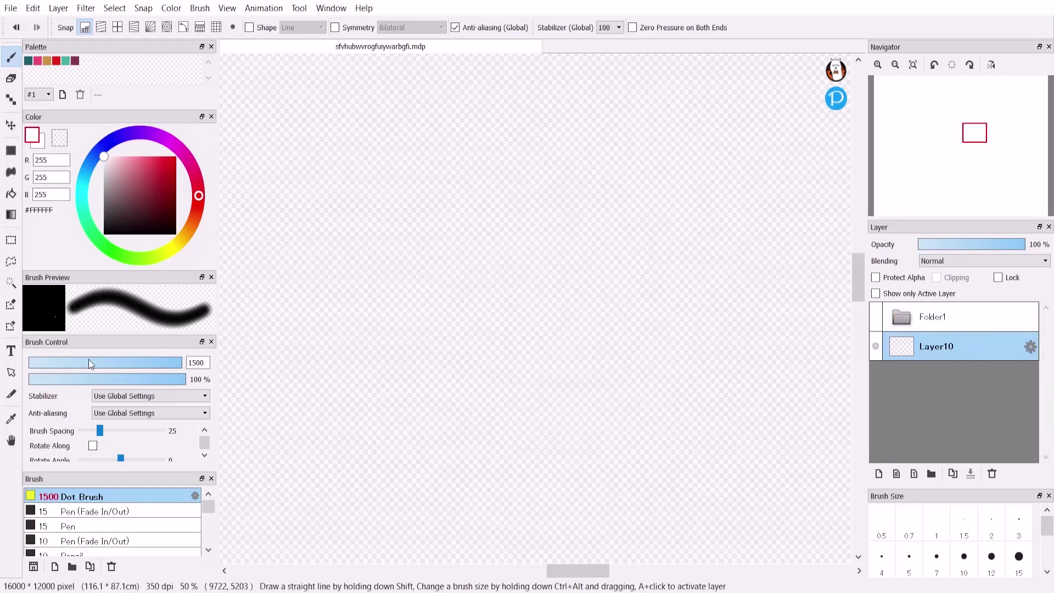
{"action": "key", "text": "g"}
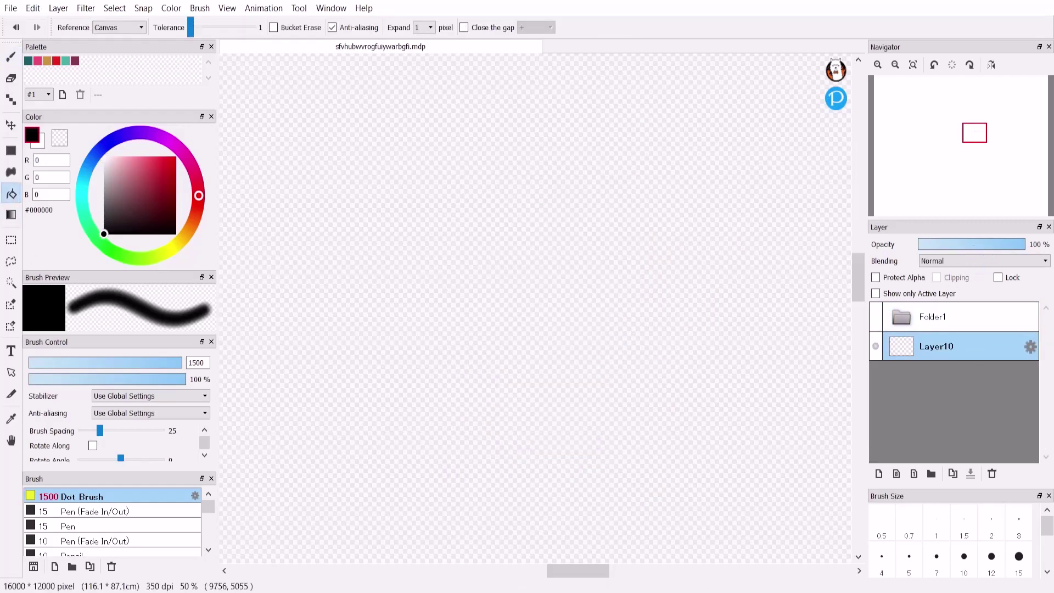
{"action": "left_click", "coordinate": [535, 307]}
{"action": "left_click", "coordinate": [874, 316]}
- Hide the ghosts and paint the silhouette's eye slits and zigzag mouth solid white with the 200 px Pen on Layer9
{"action": "left_click", "coordinate": [901, 317]}
{"action": "left_click", "coordinate": [933, 419]}
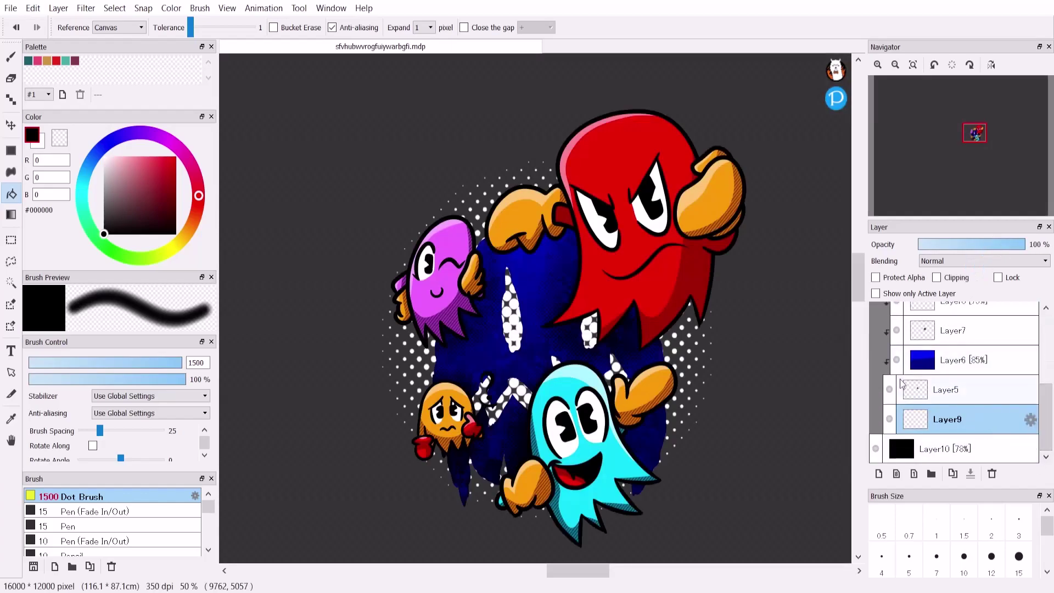
{"action": "key", "text": "b"}
{"action": "key", "text": "x"}
{"action": "scroll", "coordinate": [609, 328], "scroll_direction": "up", "scroll_amount": 1}
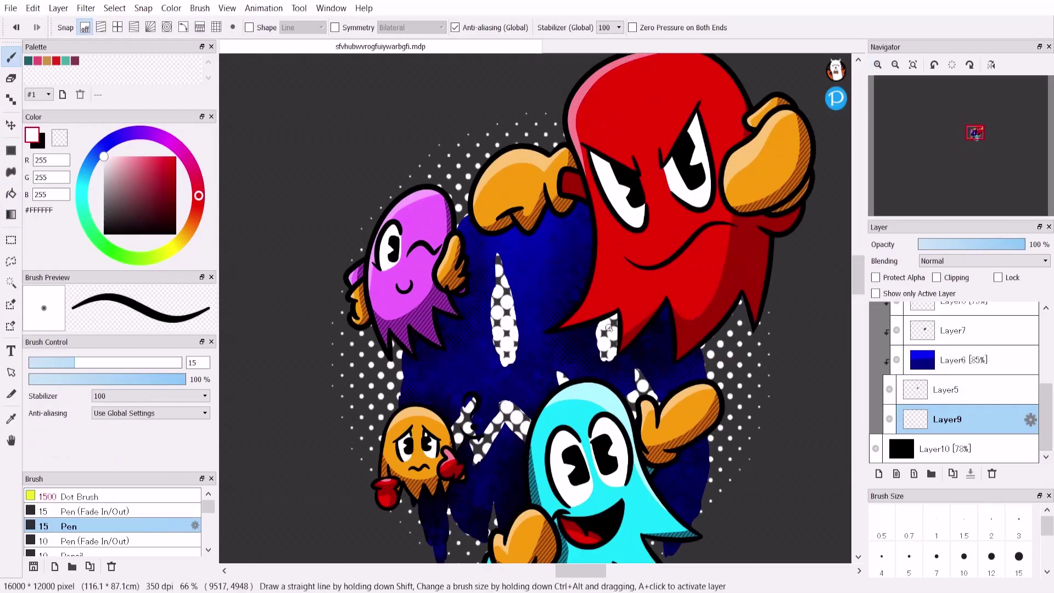
{"action": "scroll", "coordinate": [955, 384], "scroll_direction": "up", "scroll_amount": 4}
{"action": "left_click", "coordinate": [889, 375]}
{"action": "left_click", "coordinate": [889, 345]}
{"action": "scroll", "coordinate": [940, 345], "scroll_direction": "down", "scroll_amount": 4}
{"action": "mouse_move", "coordinate": [478, 366]}
{"action": "left_mouse_down"}
{"action": "mouse_move", "coordinate": [610, 252]}
{"action": "mouse_move", "coordinate": [607, 357]}
{"action": "mouse_move", "coordinate": [602, 229]}
{"action": "mouse_move", "coordinate": [496, 250]}
{"action": "mouse_move", "coordinate": [479, 391]}
{"action": "mouse_move", "coordinate": [454, 439]}
{"action": "mouse_move", "coordinate": [600, 380]}
{"action": "mouse_move", "coordinate": [623, 471]}
{"action": "mouse_move", "coordinate": [660, 386]}
{"action": "left_mouse_up"}
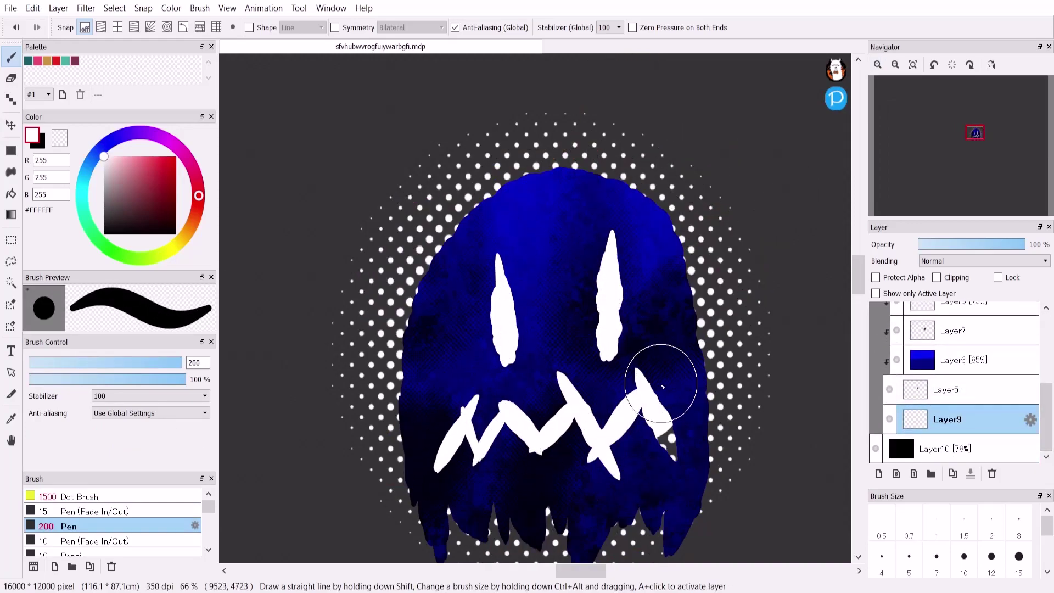
{"action": "scroll", "coordinate": [795, 365], "scroll_direction": "down", "scroll_amount": 3}
- Outline the silhouette in white using a Bucket fill expanded by 3 pixels on a new layer below Layer5, then restore the hidden artwork layers
{"action": "key", "text": "g"}
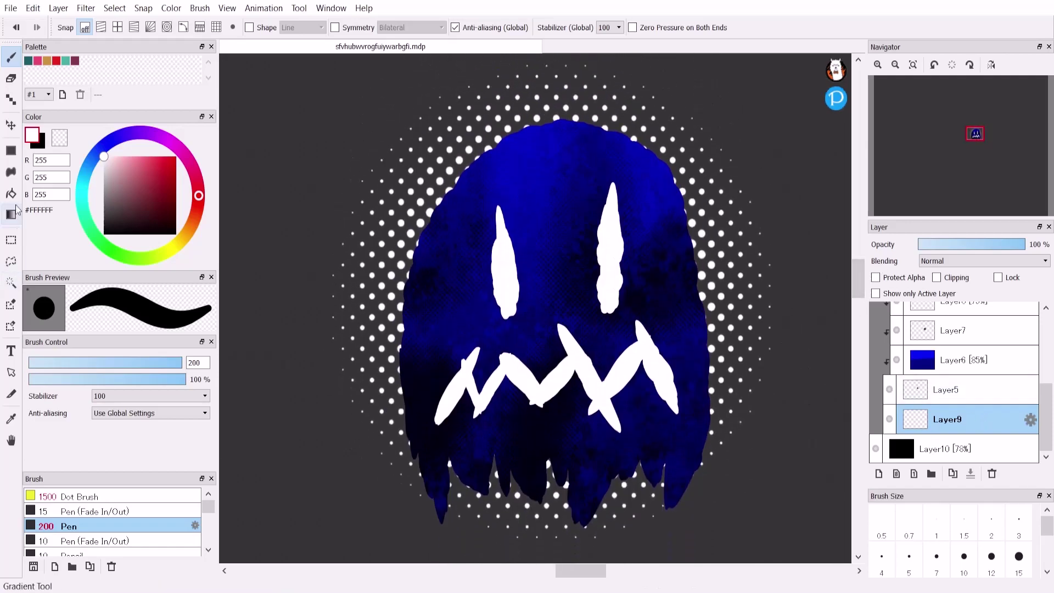
{"action": "left_click_drag", "start_coordinate": [896, 360], "coordinate": [896, 329]}
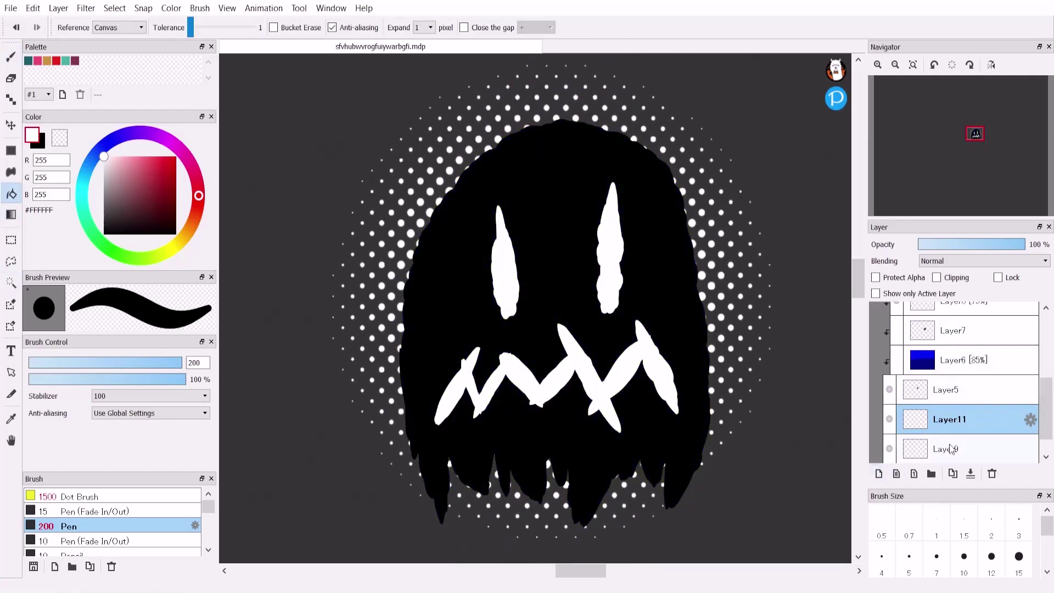
{"action": "key", "text": "ctrl+shift+n"}
{"action": "left_click", "coordinate": [944, 389]}
{"action": "left_click", "coordinate": [707, 372]}
{"action": "key", "text": "ctrl+z"}
{"action": "left_click", "coordinate": [713, 371]}
{"action": "left_click_drag", "start_coordinate": [944, 390], "coordinate": [944, 425]}
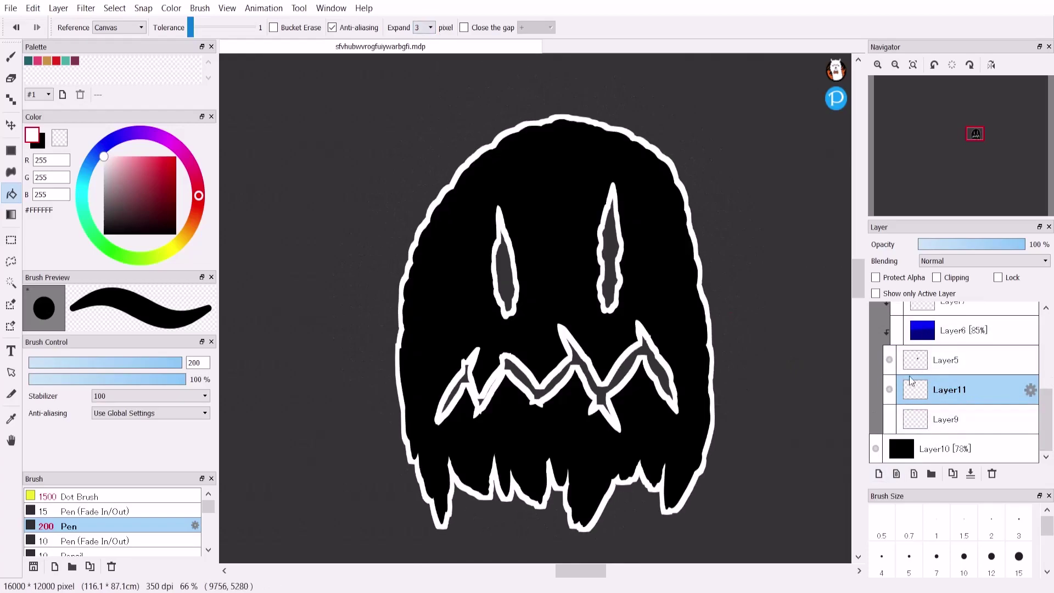
{"action": "scroll", "coordinate": [995, 350], "scroll_direction": "up", "scroll_amount": 3}
{"action": "scroll", "coordinate": [995, 351], "scroll_direction": "down", "scroll_amount": 3}
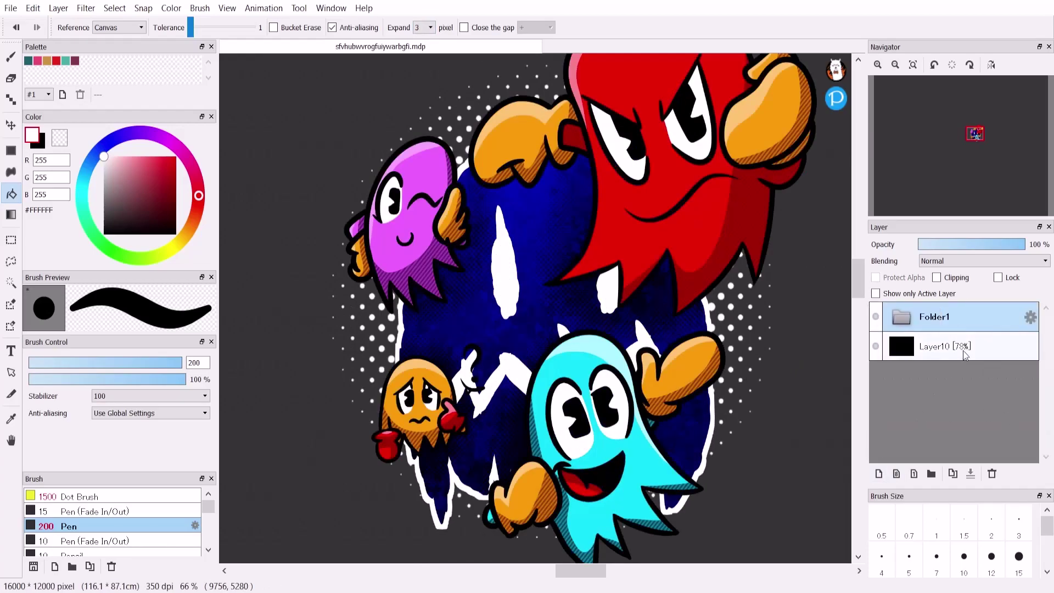
- Try blurring the white silhouette outline on Layer11 into a soft glow, and undo it
{"action": "left_click", "coordinate": [948, 391]}
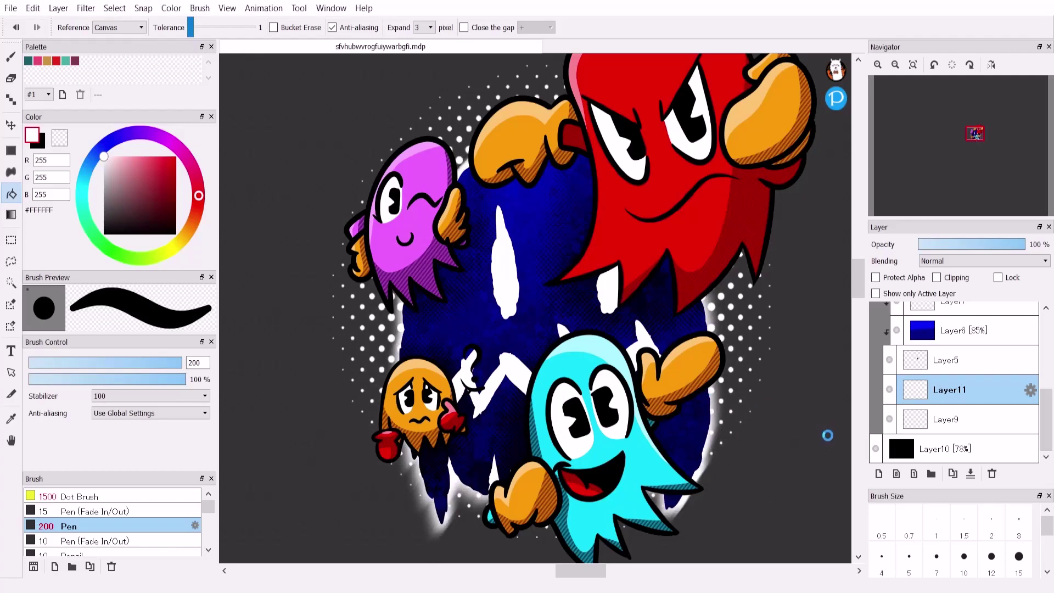
{"action": "left_click_drag", "start_coordinate": [858, 277], "coordinate": [859, 276]}
{"action": "left_click", "coordinate": [757, 292]}
{"action": "left_click", "coordinate": [889, 419]}
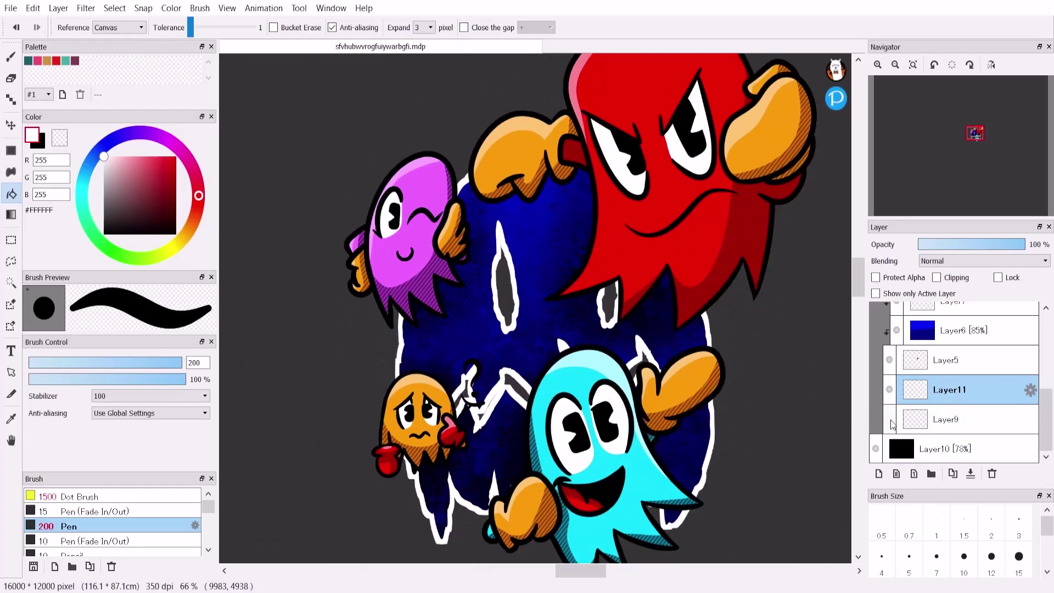
{"action": "key", "text": "ctrl+z"}
{"action": "key", "text": "ctrl+y"}
{"action": "key", "text": "ctrl+z"}
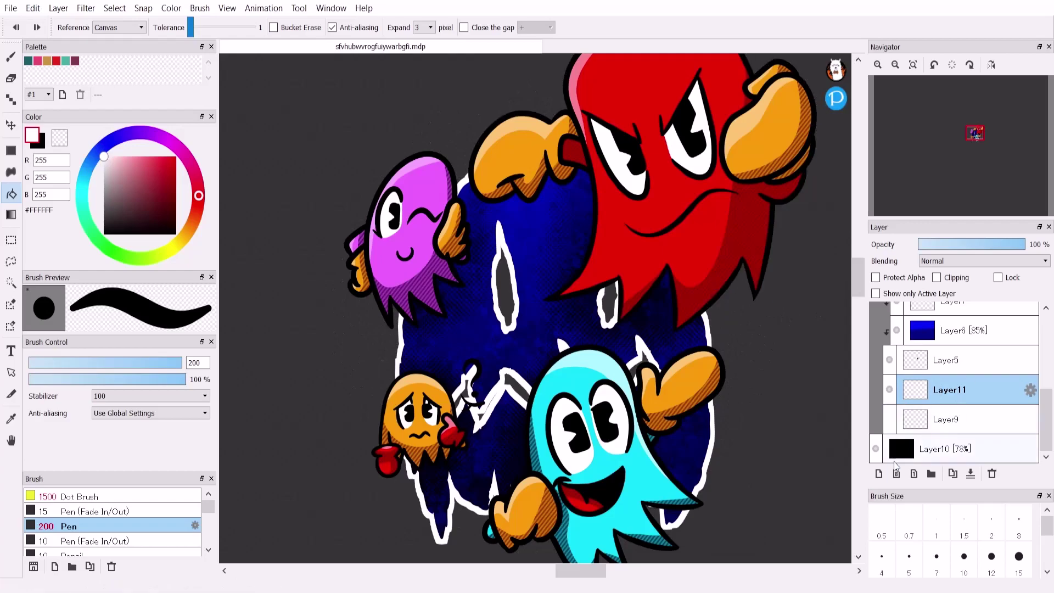
- Outline the ghosts in white with Bucket fills expanded by 3 pixels on a new layer above Layer11
{"action": "left_click", "coordinate": [878, 474]}
{"action": "left_click", "coordinate": [722, 294]}
{"action": "left_click", "coordinate": [615, 284]}
{"action": "left_click", "coordinate": [371, 294]}
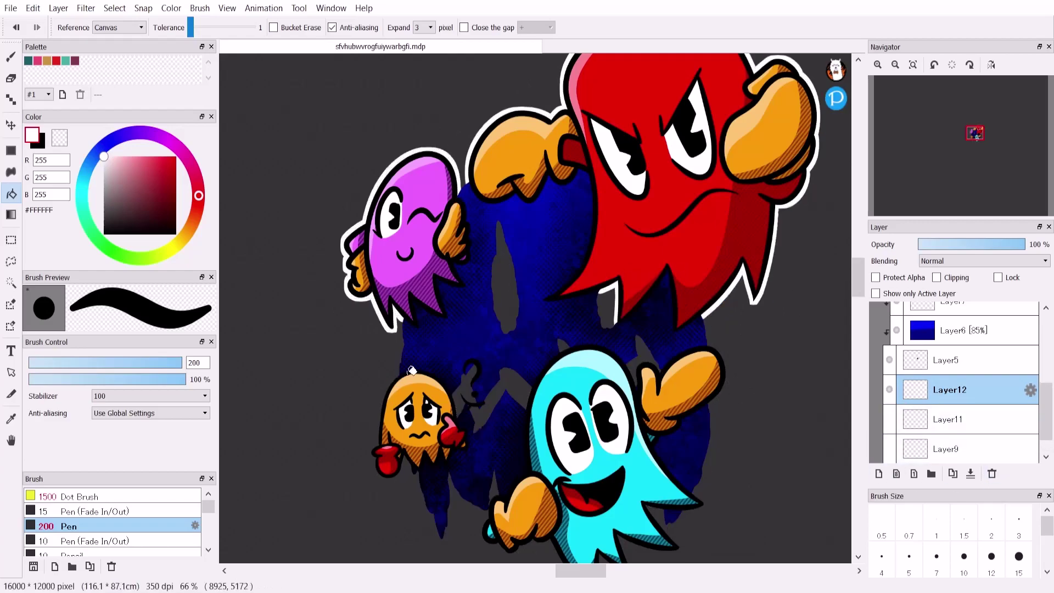
{"action": "left_click_drag", "start_coordinate": [859, 296], "coordinate": [859, 304]}
{"action": "left_click", "coordinate": [610, 529]}
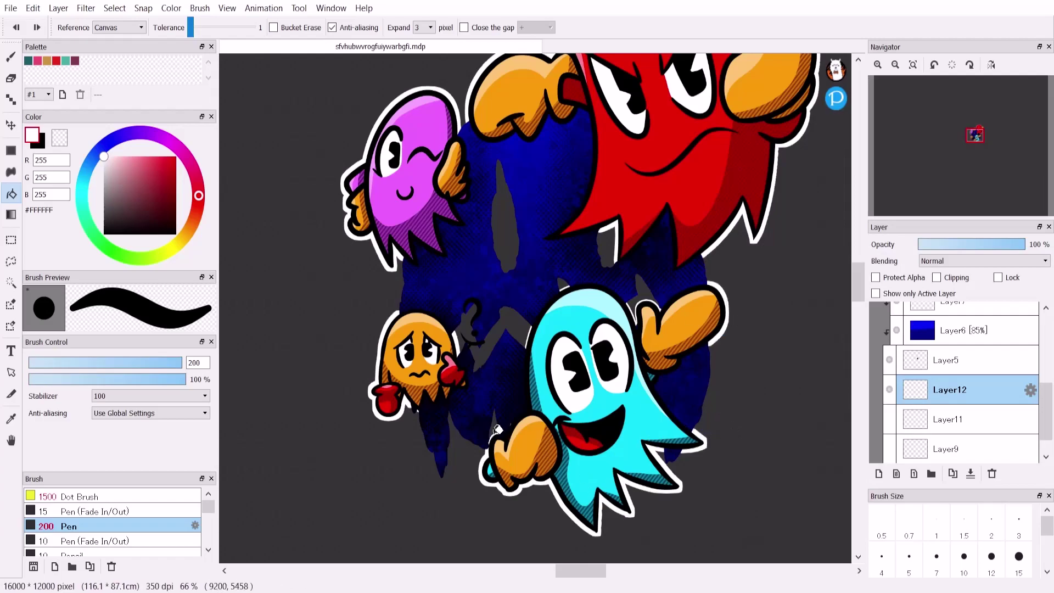
- Show Layer11 and Layer9, merge the ghost outline layer down into Layer11, and blur it into a soft white glow
{"action": "left_click", "coordinate": [889, 418]}
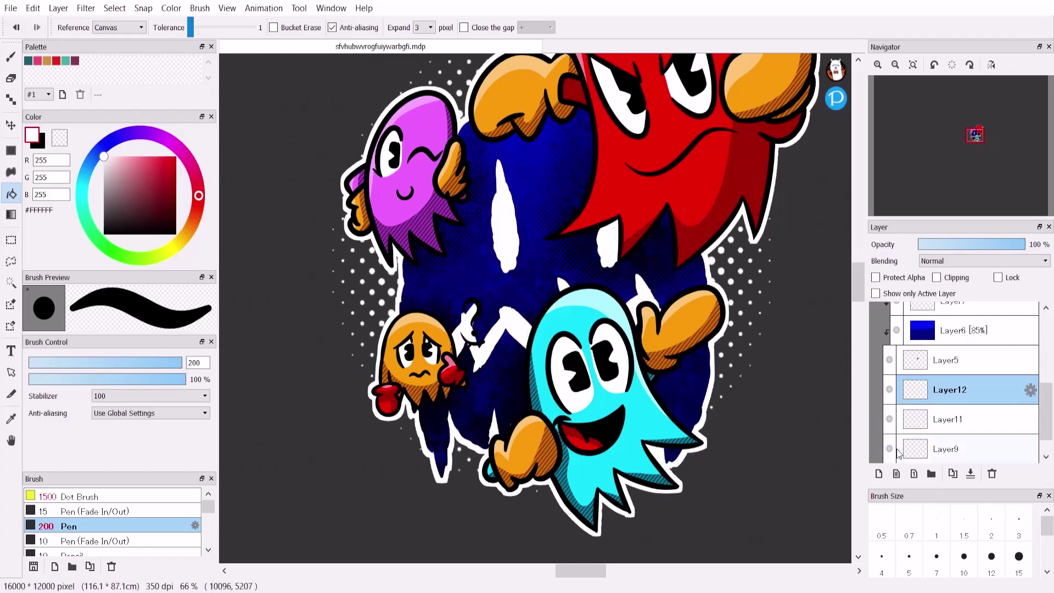
{"action": "scroll", "coordinate": [815, 415], "scroll_direction": "up", "scroll_amount": 2}
{"action": "left_click", "coordinate": [970, 473]}
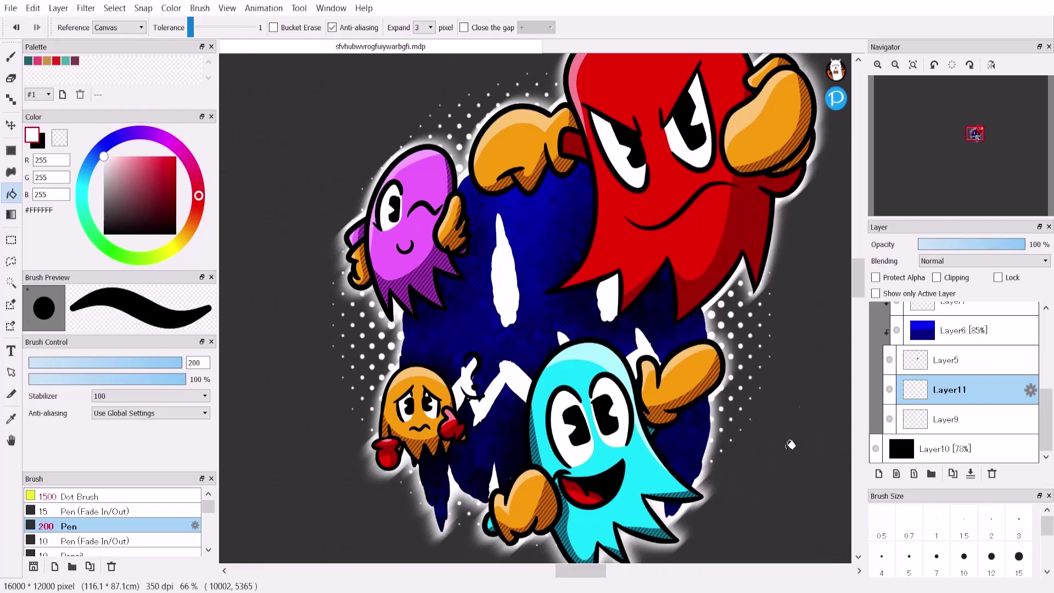
{"action": "scroll", "coordinate": [790, 446], "scroll_direction": "up", "scroll_amount": 2}
{"action": "scroll", "coordinate": [943, 406], "scroll_direction": "up", "scroll_amount": 1}
{"action": "left_click", "coordinate": [965, 435]}
{"action": "key", "text": "b"}
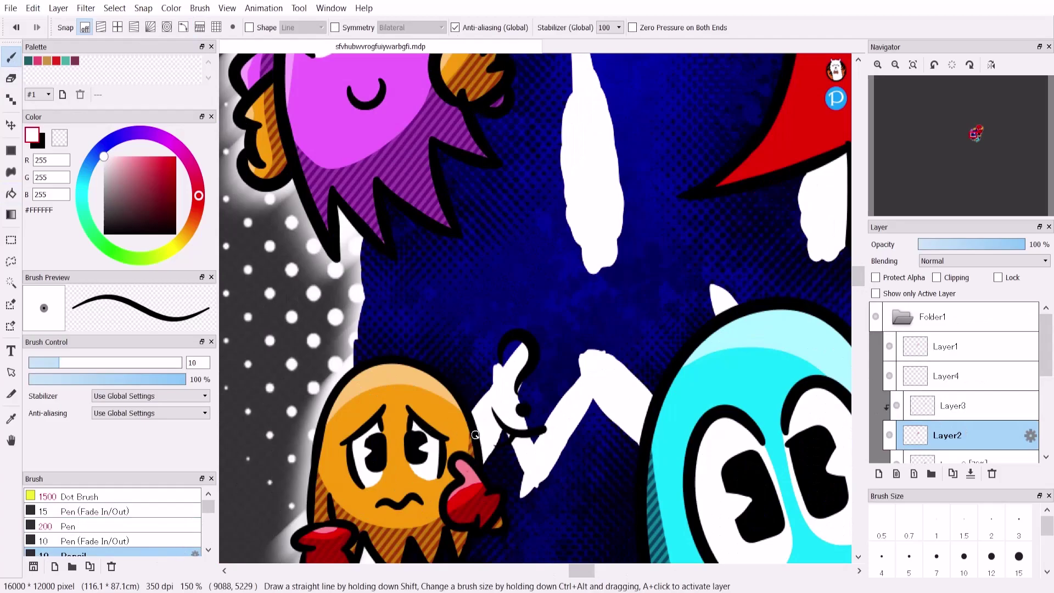
{"action": "scroll", "coordinate": [475, 434], "scroll_direction": "down", "scroll_amount": 3}
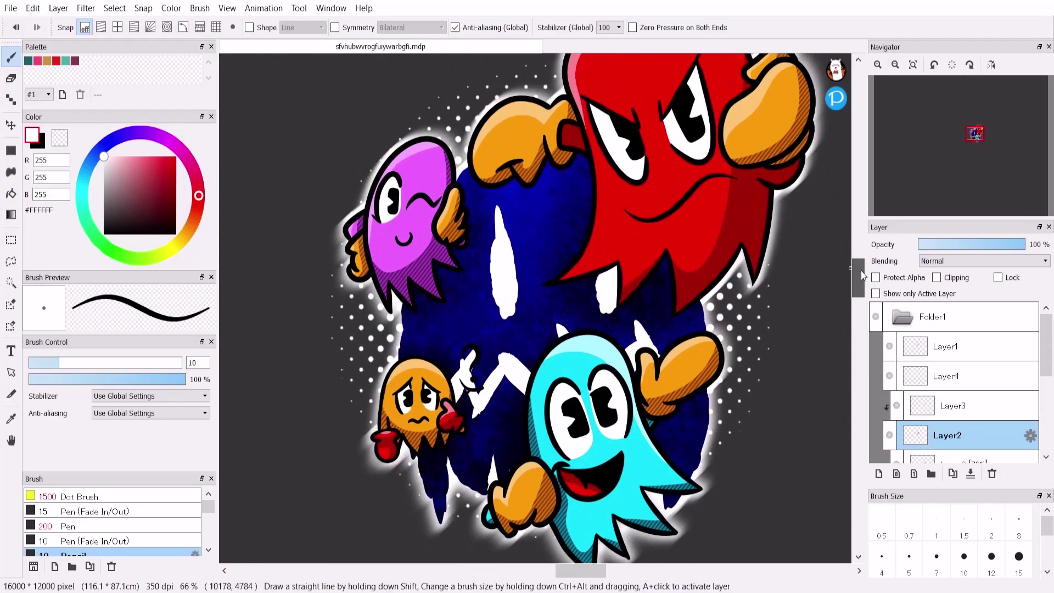
- Collapse Folder1 and delete the dark backdrop layer beneath it
{"action": "left_click", "coordinate": [902, 317]}
{"action": "left_click", "coordinate": [963, 327]}
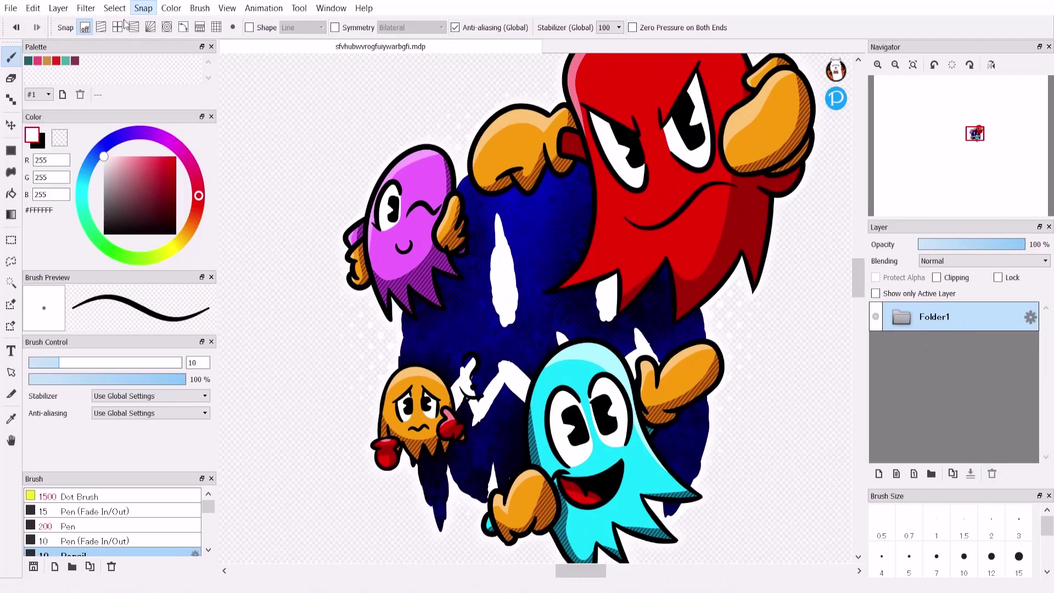